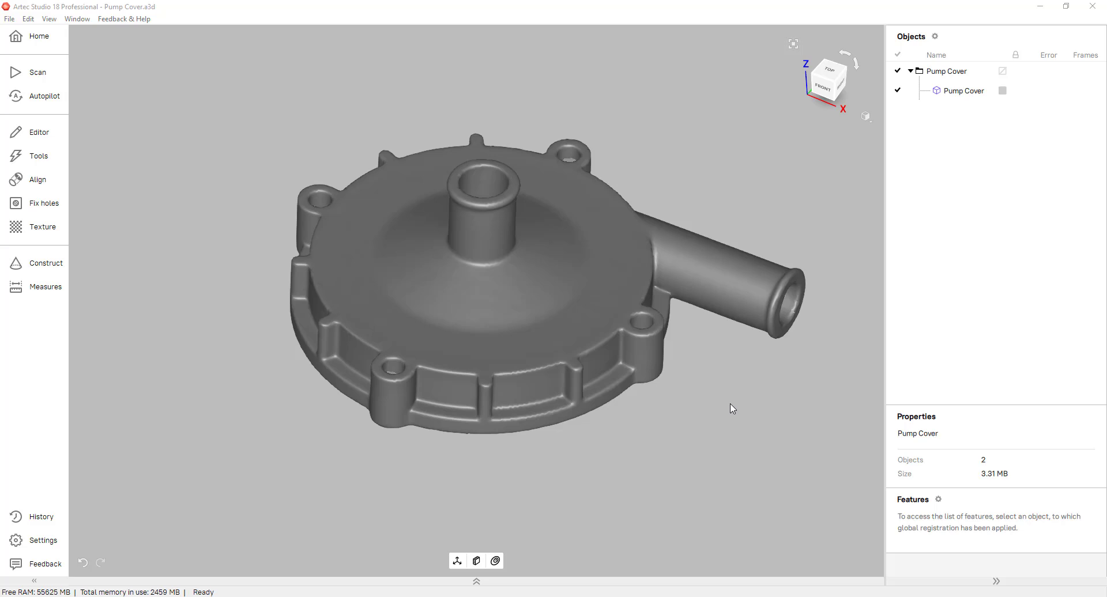
left_click_drag(734, 346, 639, 351)
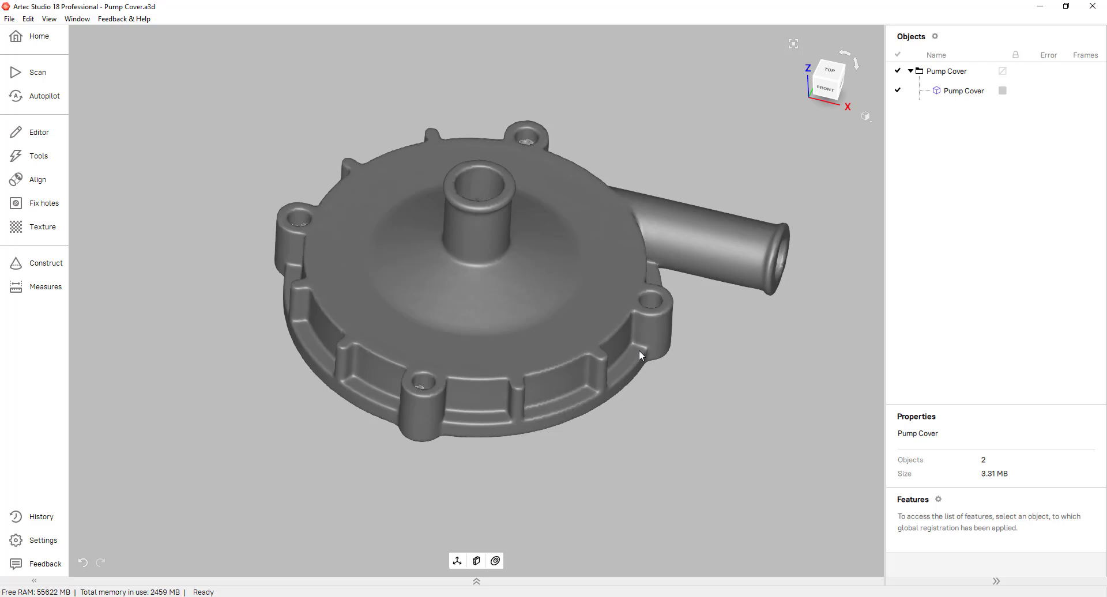
left_click_drag(639, 350, 669, 323)
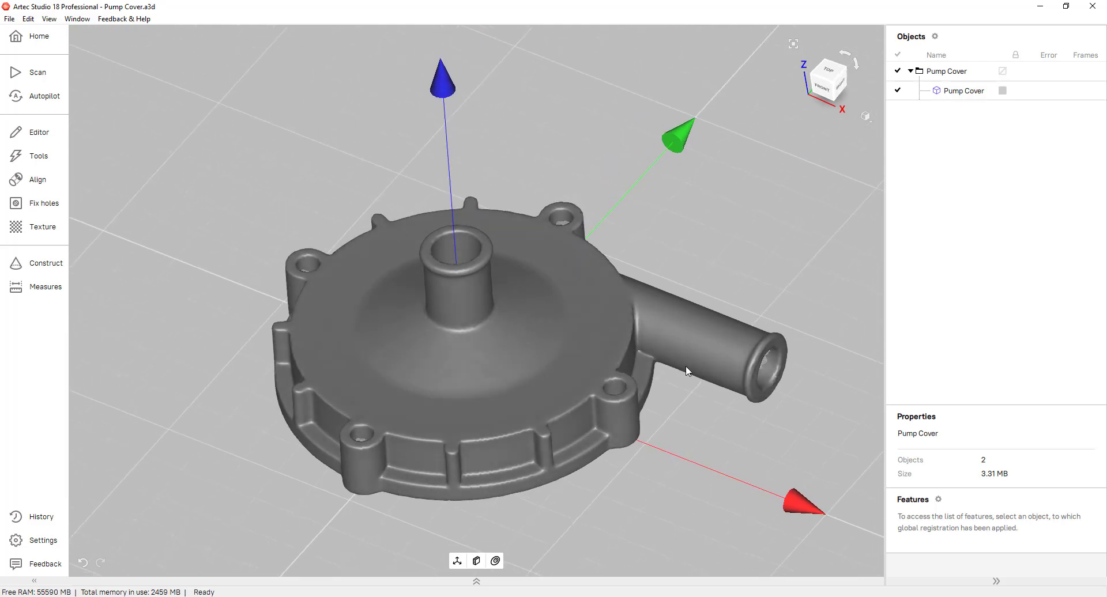
left_click_drag(645, 379, 664, 345)
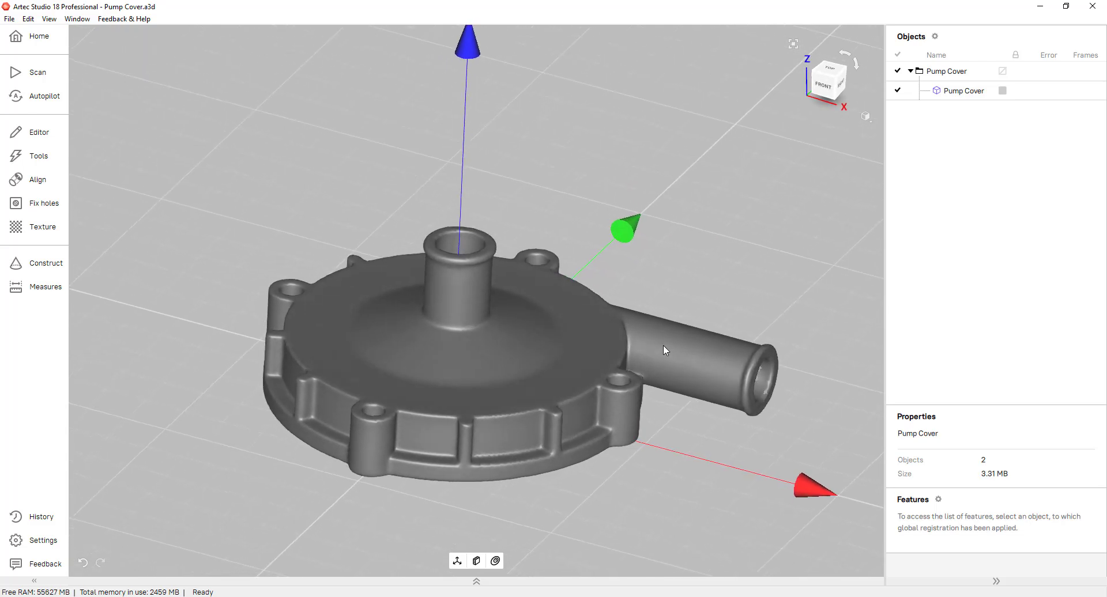
left_click_drag(471, 282, 483, 210)
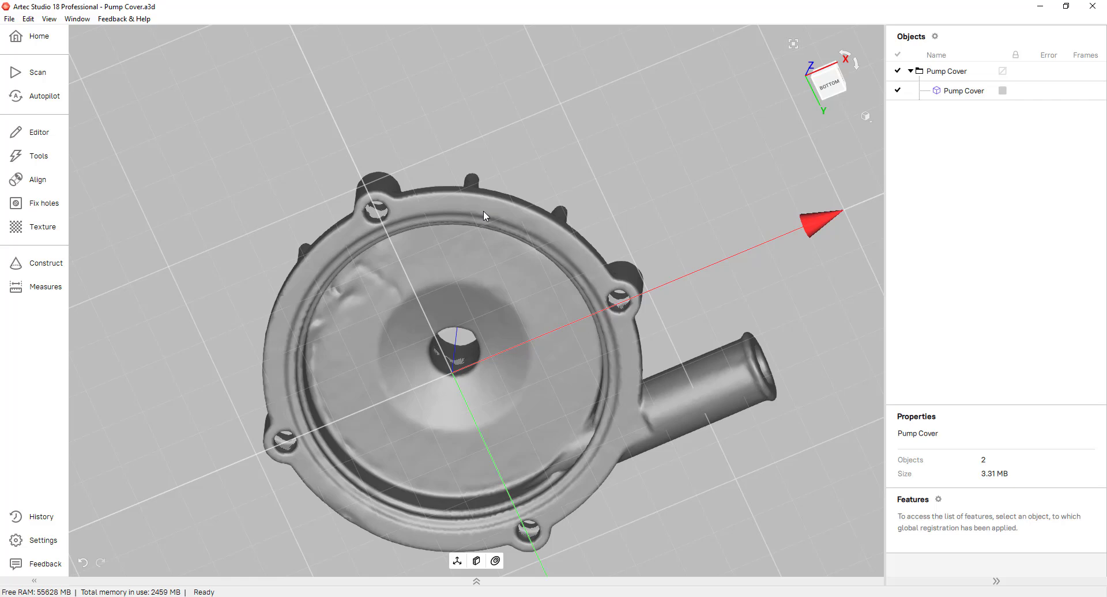
left_click_drag(483, 212, 756, 382)
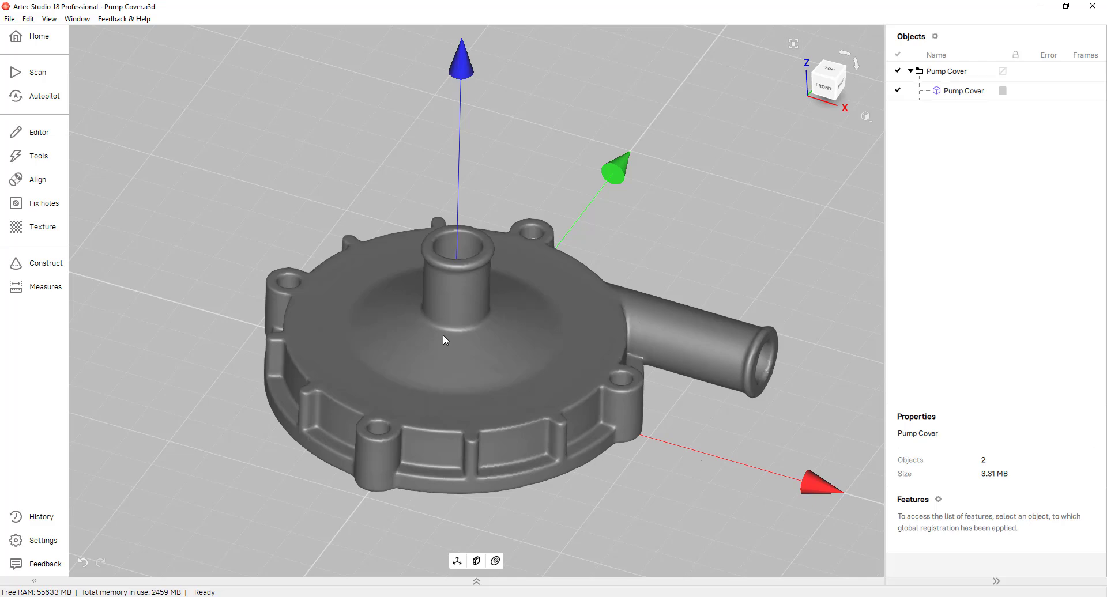
Step: Start a 100 × 100 mm plane primitive through the pump cover and make it perpendicular to the X axis
left_click(42, 263)
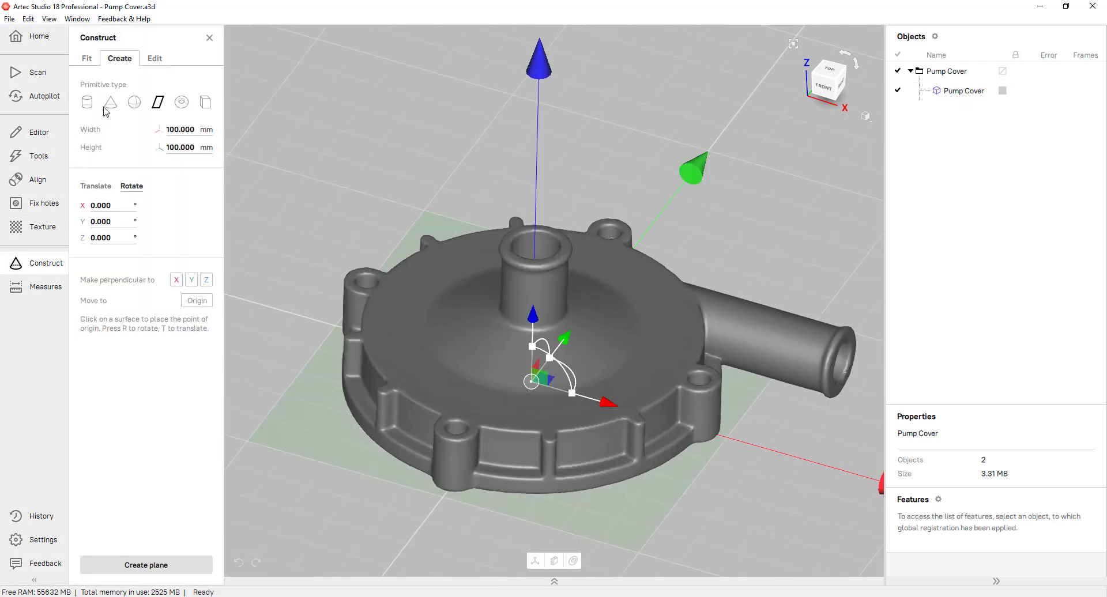
left_click(176, 281)
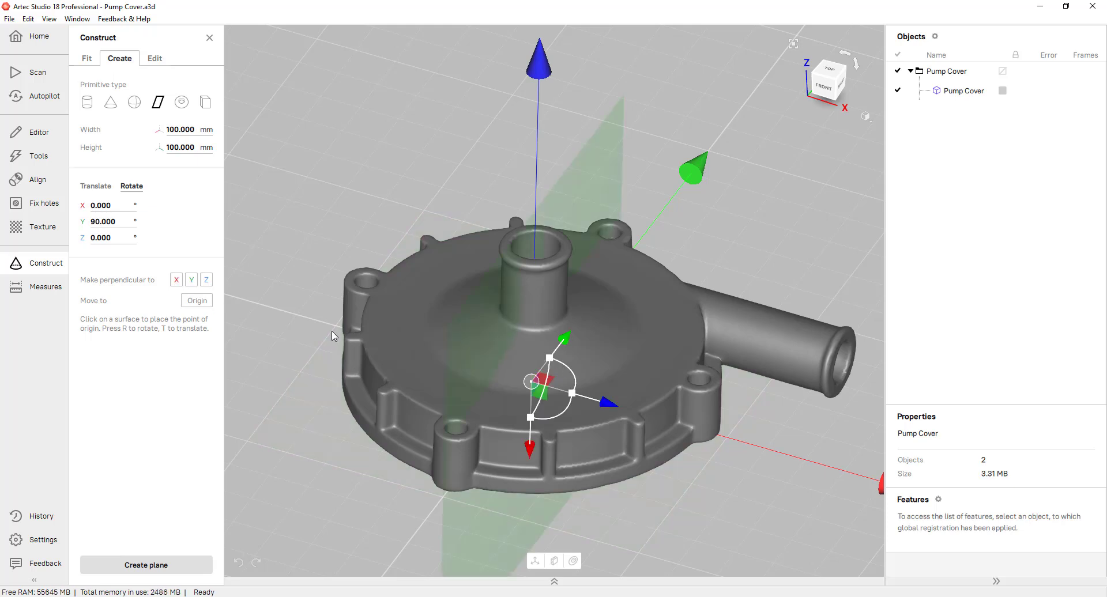
left_click_drag(465, 365, 469, 339)
scroll(457, 495, "up", 5)
left_click(440, 406)
left_click(749, 378)
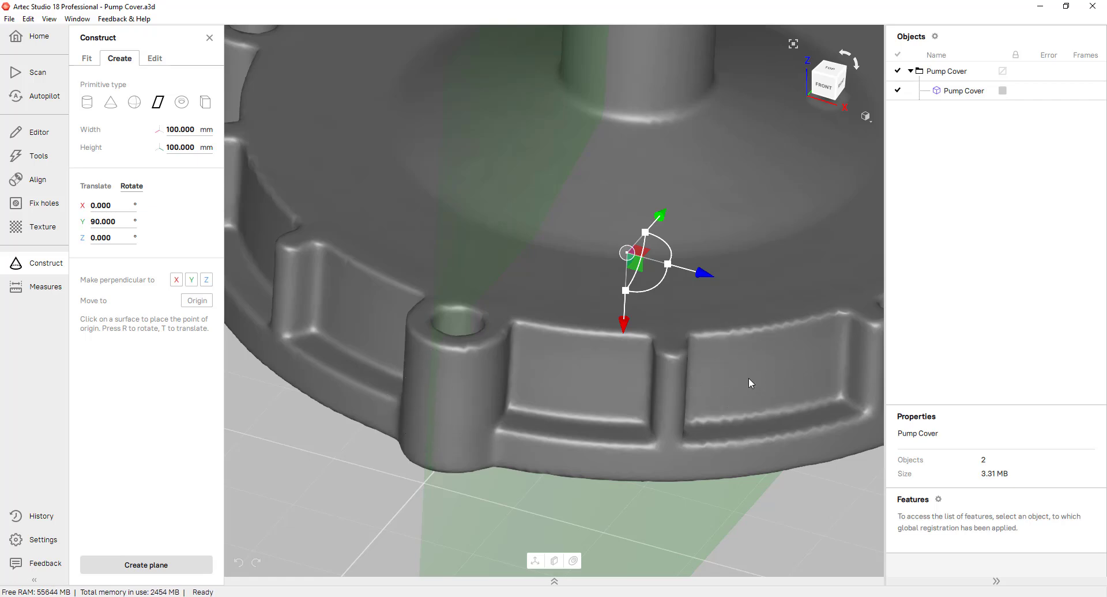
scroll(723, 355, "down", 5)
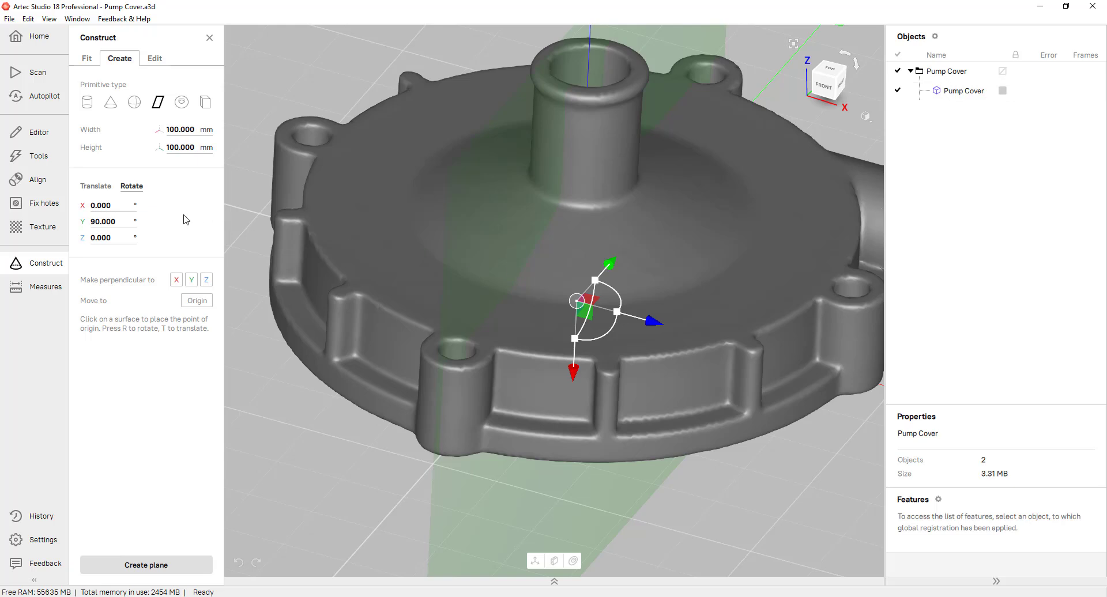
Step: Rotate the plane preview to -45° about X, keeping 90° about Y, and create the plane
left_click(132, 189)
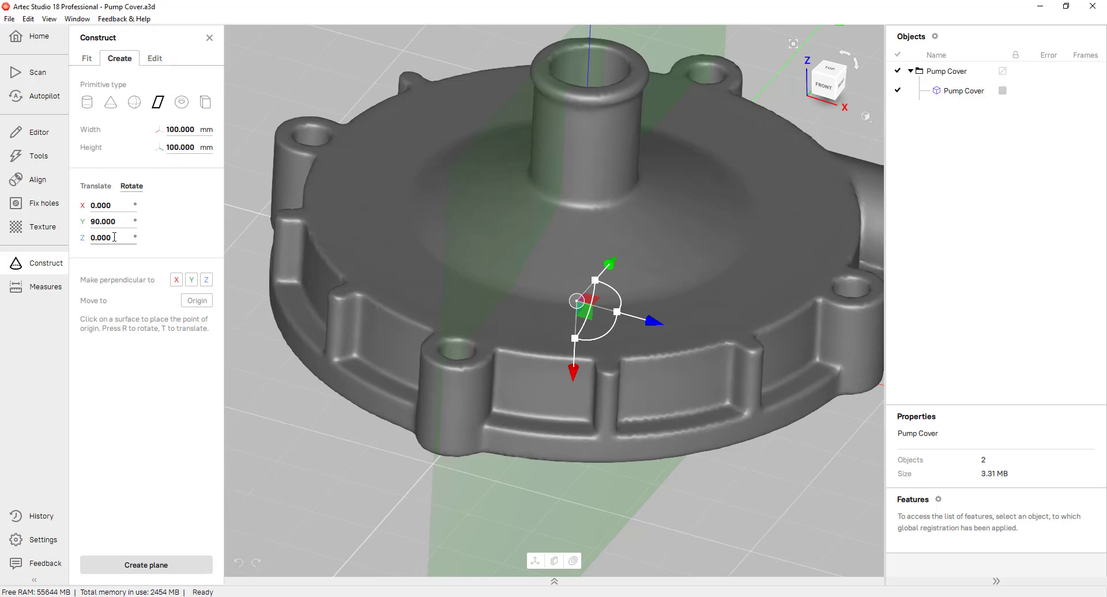
type("45")
key("Return")
scroll(557, 233, "down", 3)
mouse_move(674, 113)
left_mouse_down()
mouse_move(614, 134)
mouse_move(637, 140)
mouse_move(692, 217)
mouse_move(649, 245)
mouse_move(655, 267)
mouse_move(674, 176)
mouse_move(648, 136)
mouse_move(659, 129)
left_mouse_up()
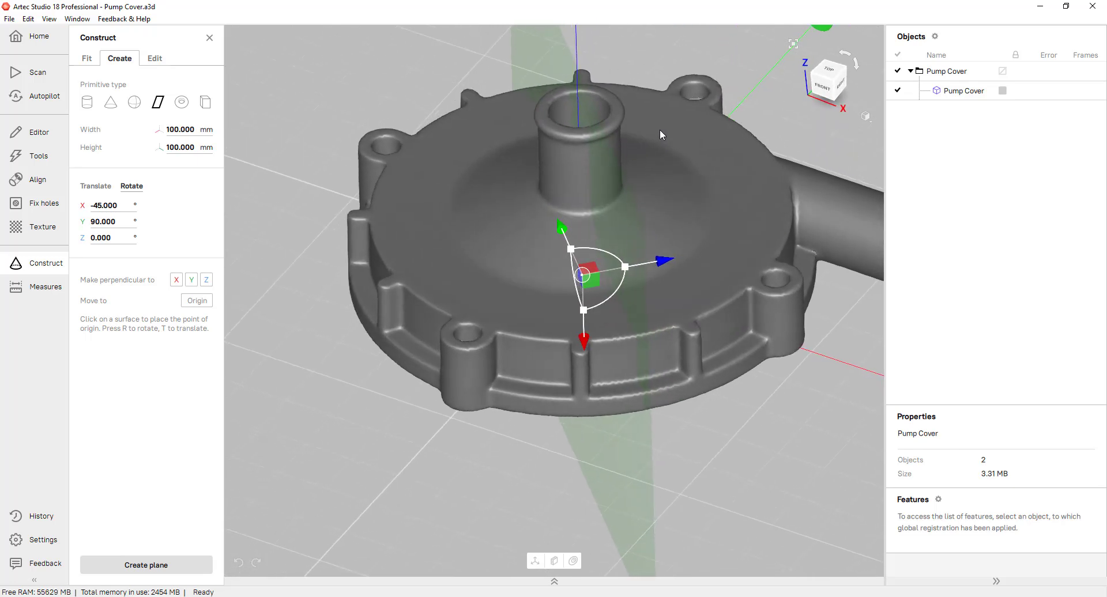
left_click(142, 567)
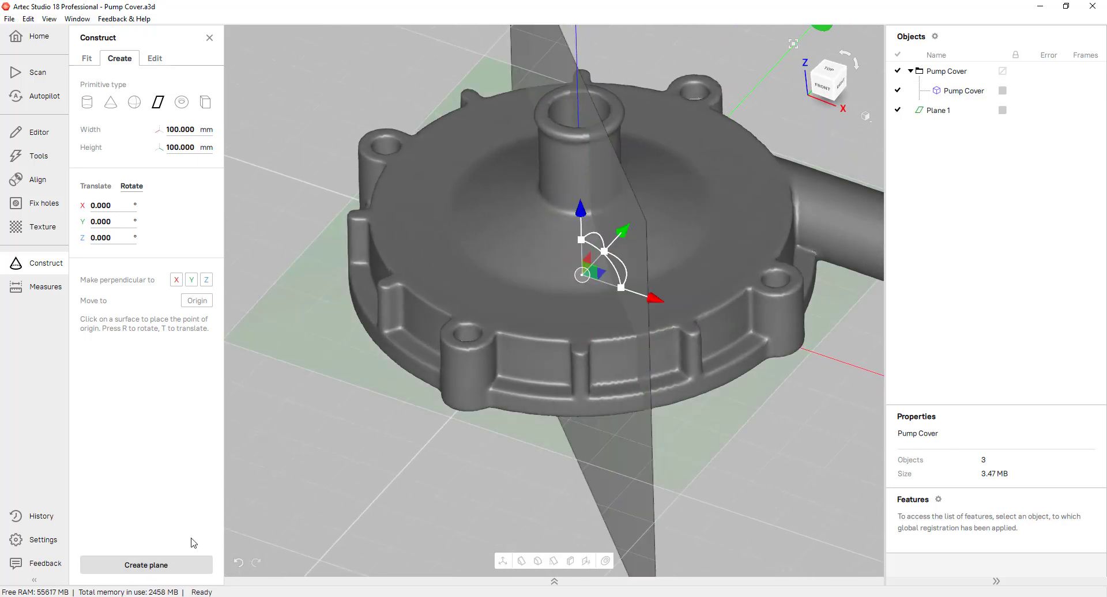
left_click(952, 121)
left_click(952, 121)
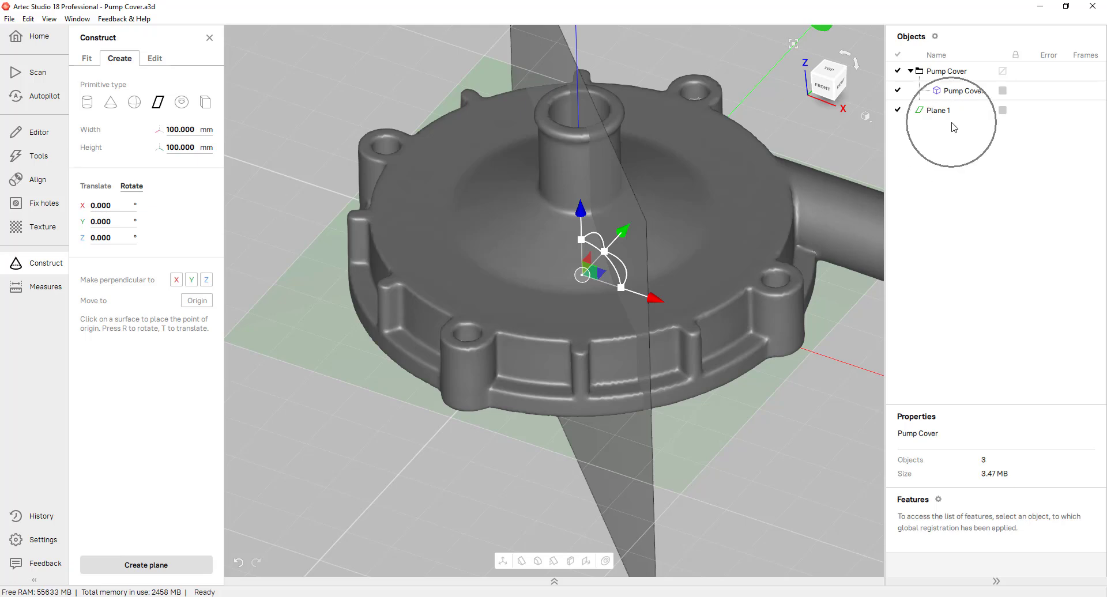
Step: Orient a second 100 × 100 mm plane perpendicular to the X axis, with its position set by translation
left_click_drag(577, 399, 482, 303)
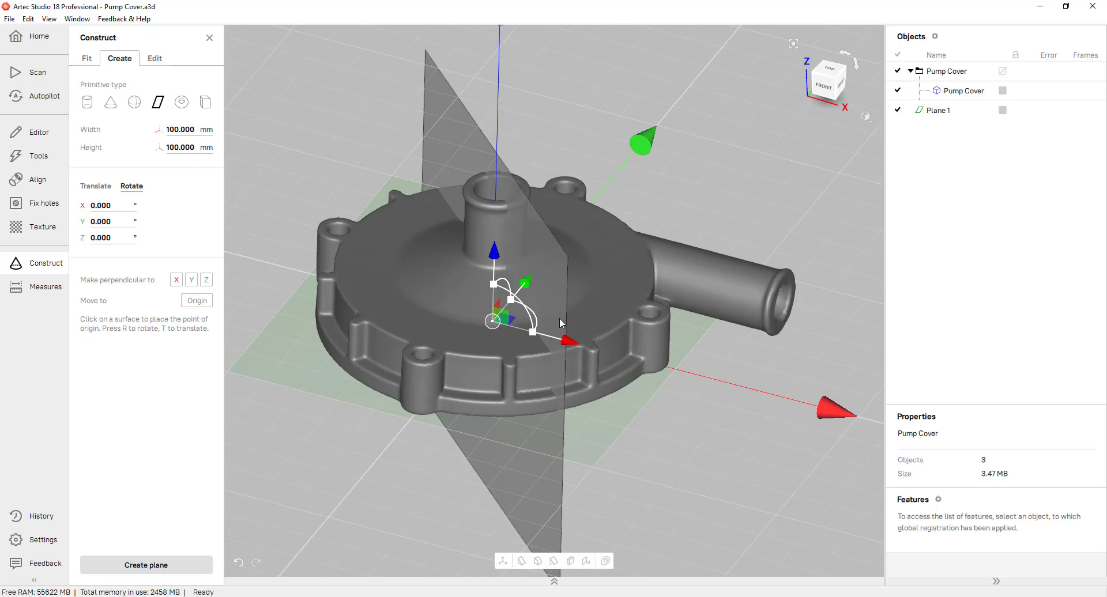
scroll(797, 276, "up", 5)
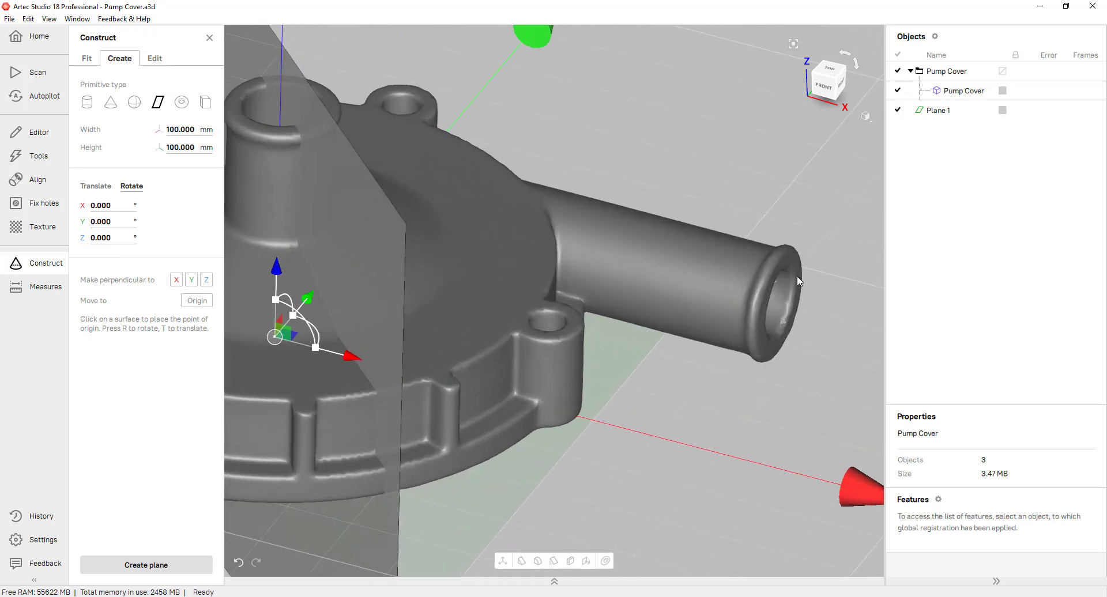
left_click(797, 276)
left_click(91, 184)
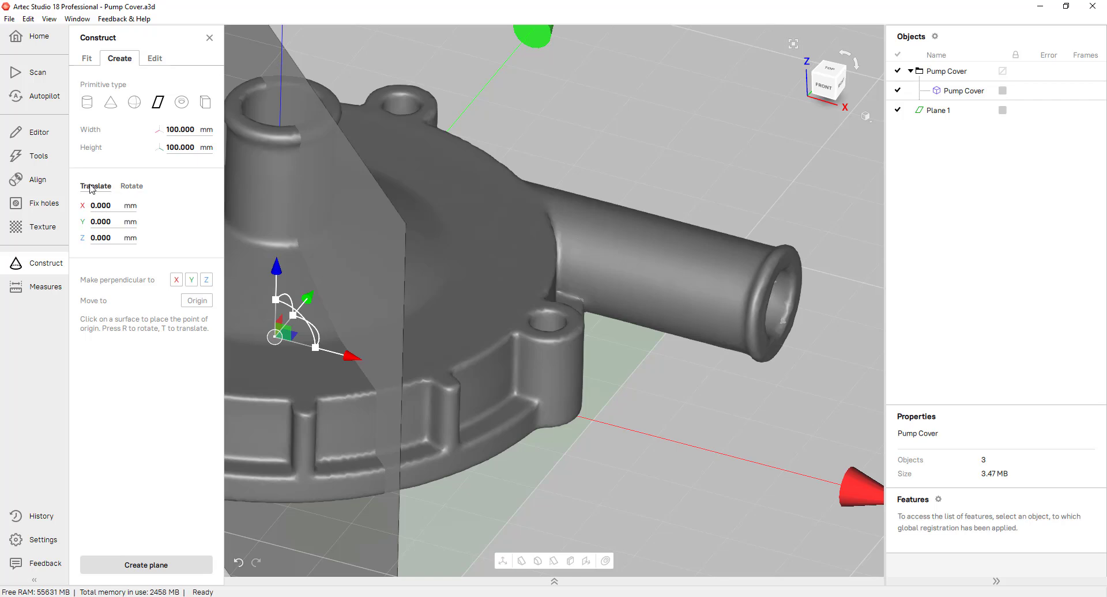
left_click(177, 280)
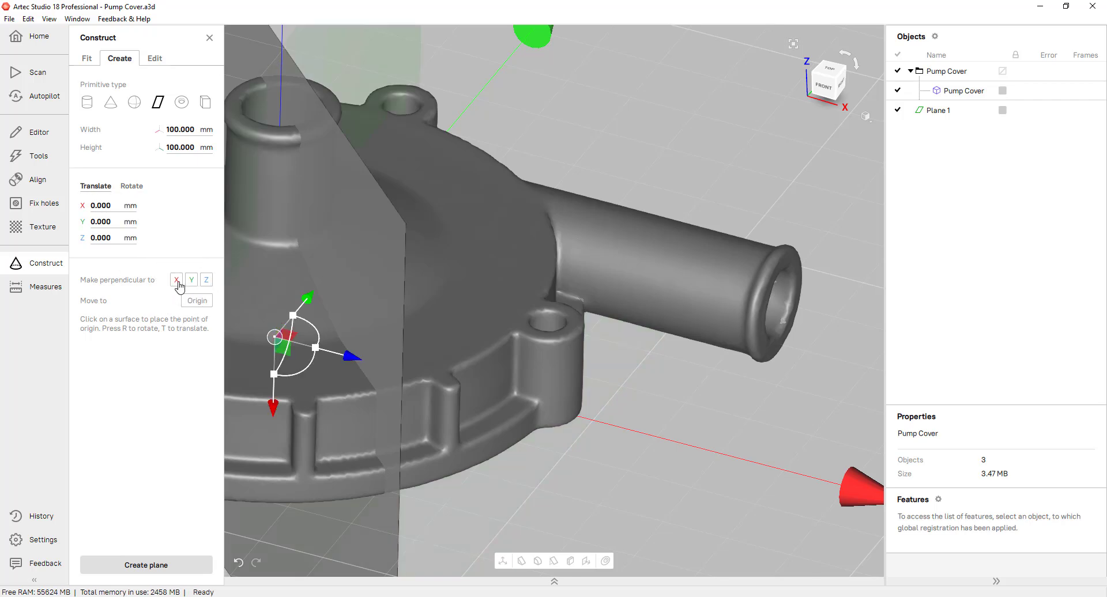
Step: Move the plane along X to about 66.1 mm, at the open end of the outlet pipe, and create it
left_click(828, 87)
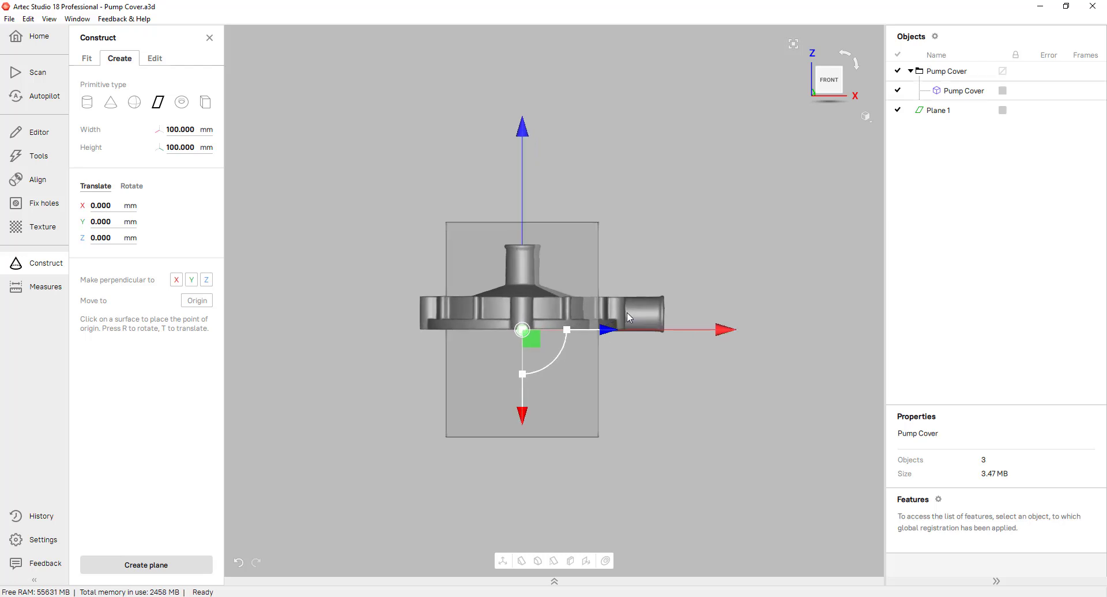
scroll(626, 319, "up", 5)
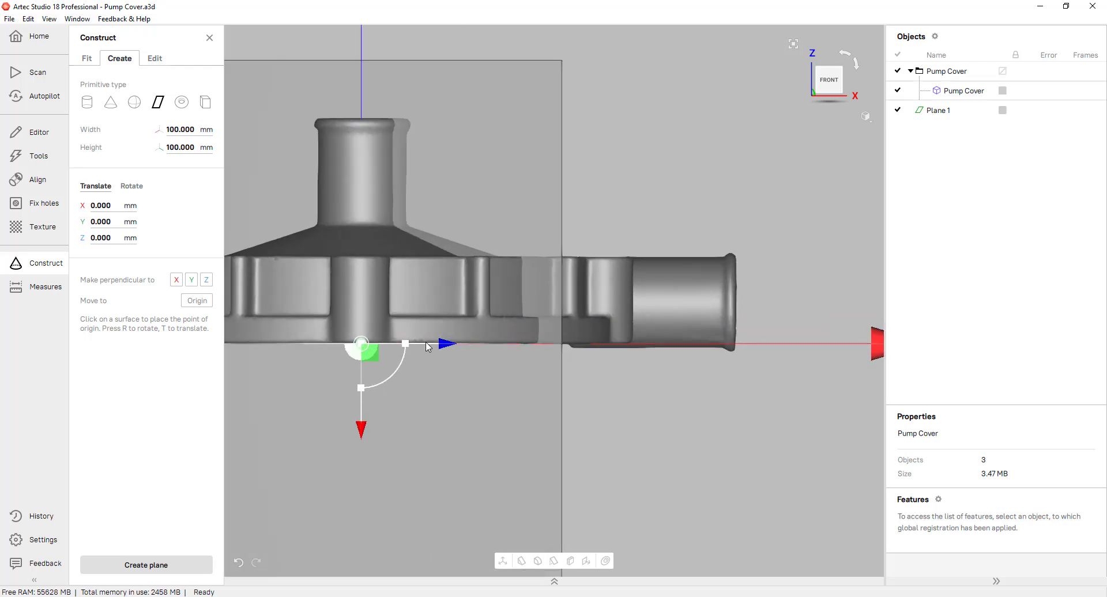
left_click_drag(436, 346, 803, 350)
left_click_drag(811, 426, 811, 306)
scroll(811, 301, "up", 6)
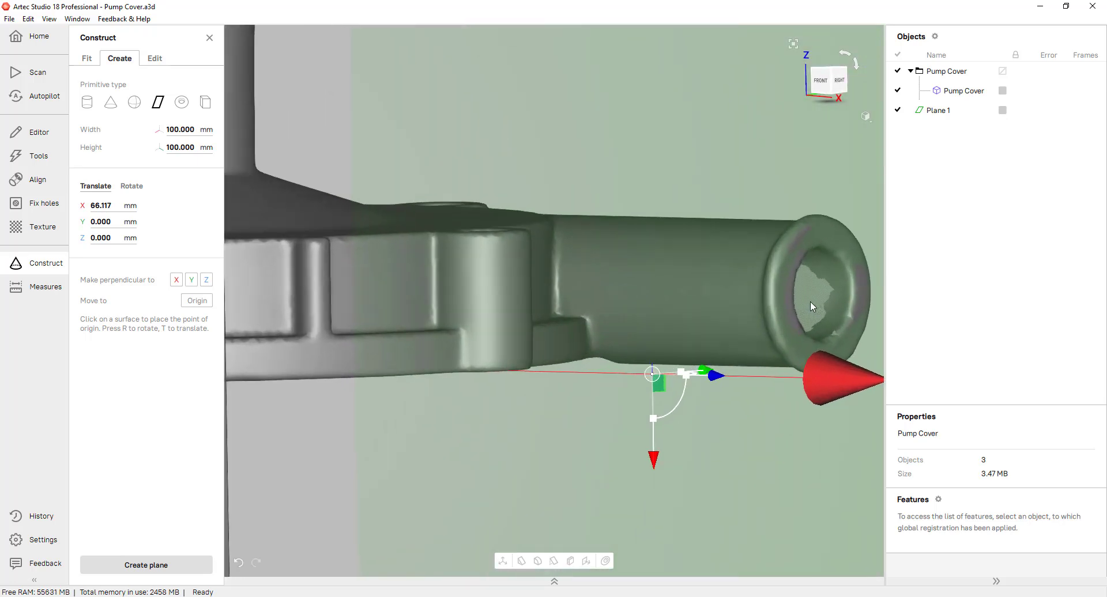
left_click_drag(883, 302, 887, 265)
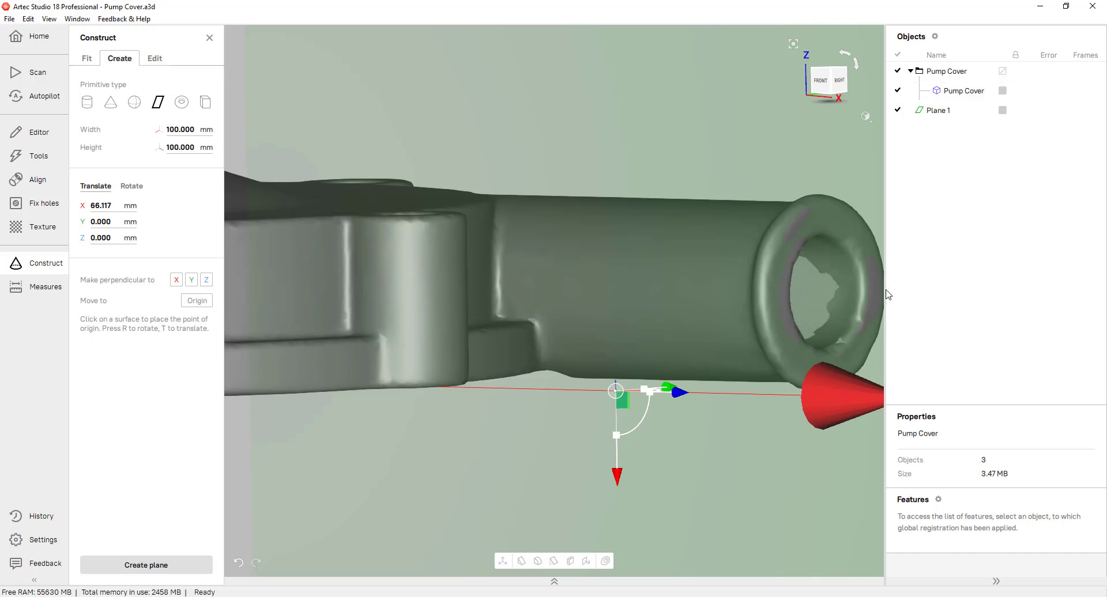
key("1")
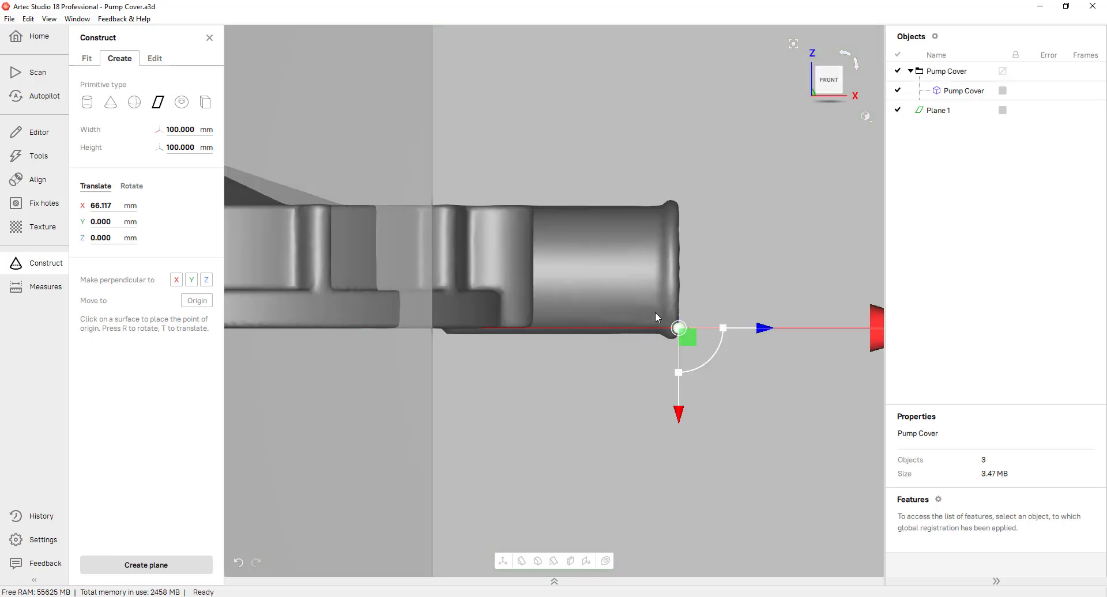
left_click(168, 570)
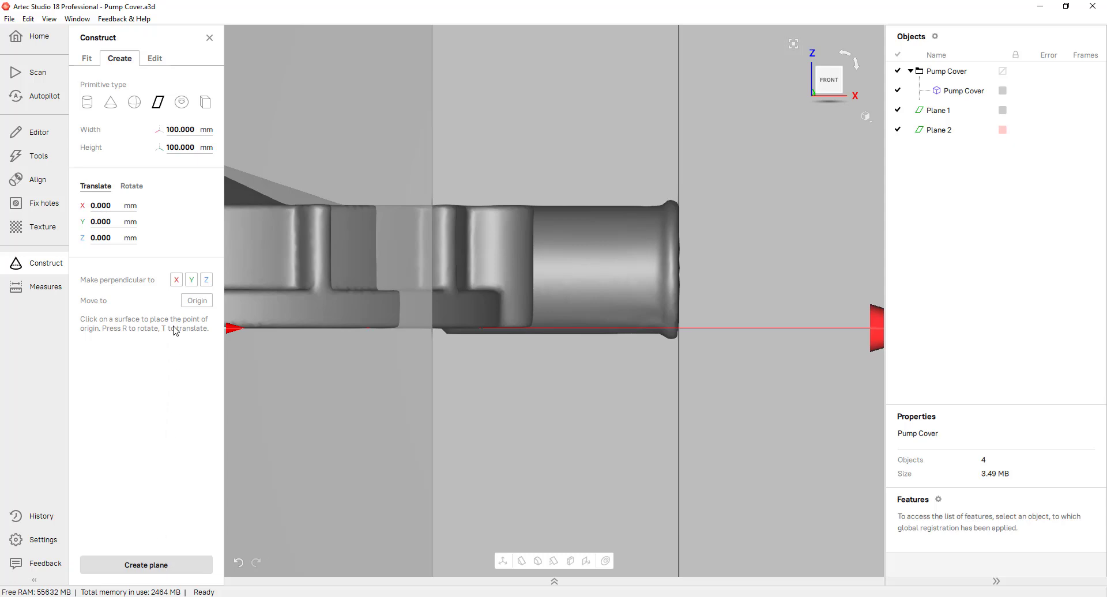
Step: Create a third plane parallel to the one at the outlet pipe's end, placed slightly inward within the pipe's rim
scroll(368, 390, "down", 2)
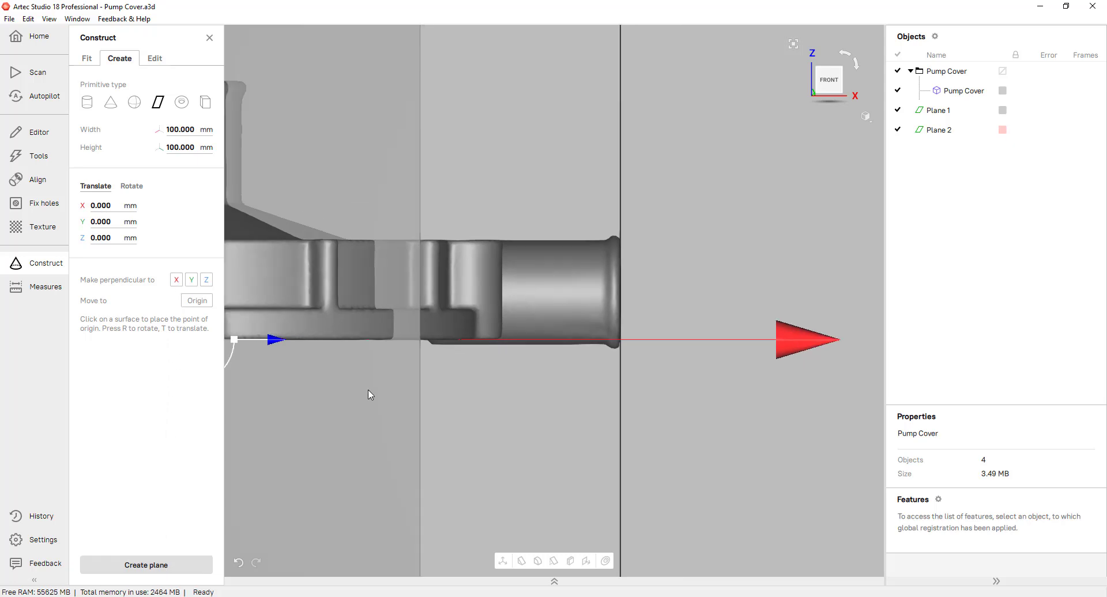
left_click_drag(269, 344, 593, 343)
scroll(594, 341, "up", 5)
scroll(594, 337, "up", 2)
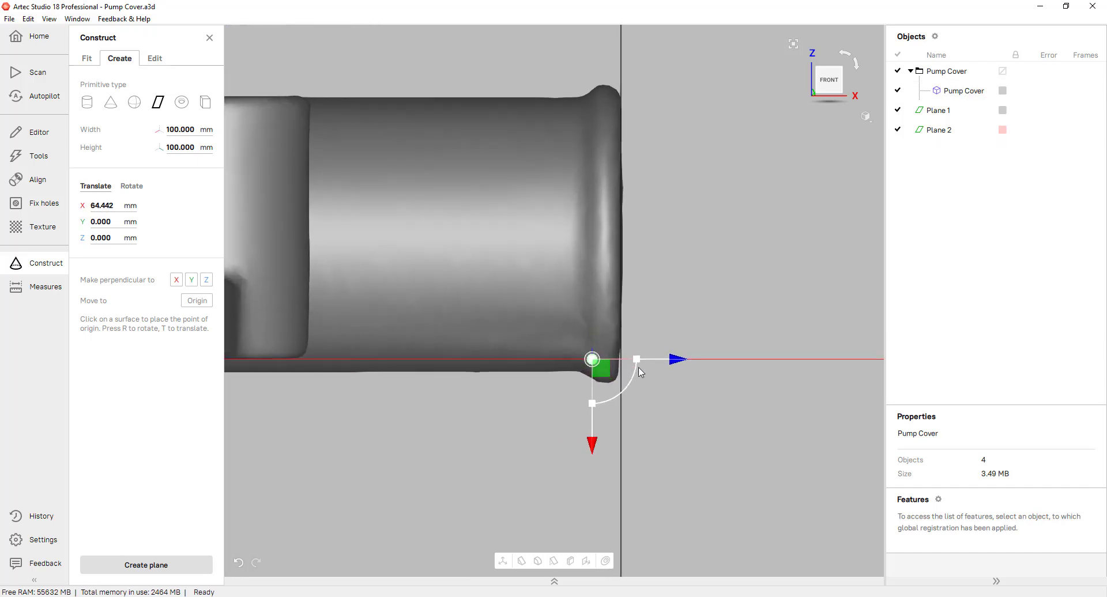
left_click_drag(656, 361, 658, 365)
left_click(146, 565)
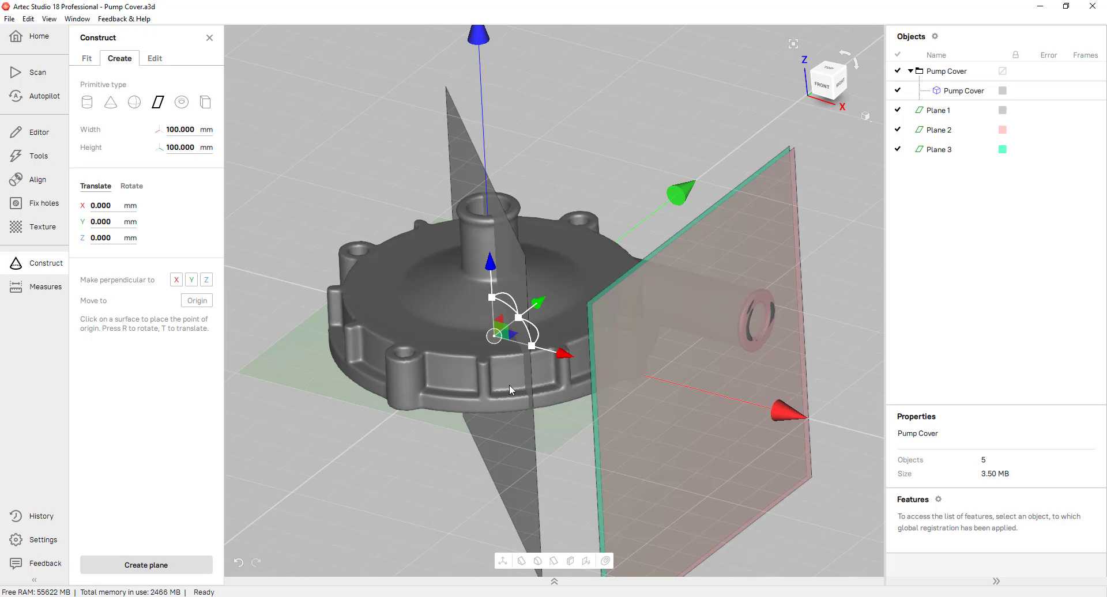
Step: Start a section measurement that uses constructed planes and select the angled Plane 1 as its cutting plane
left_click(36, 293)
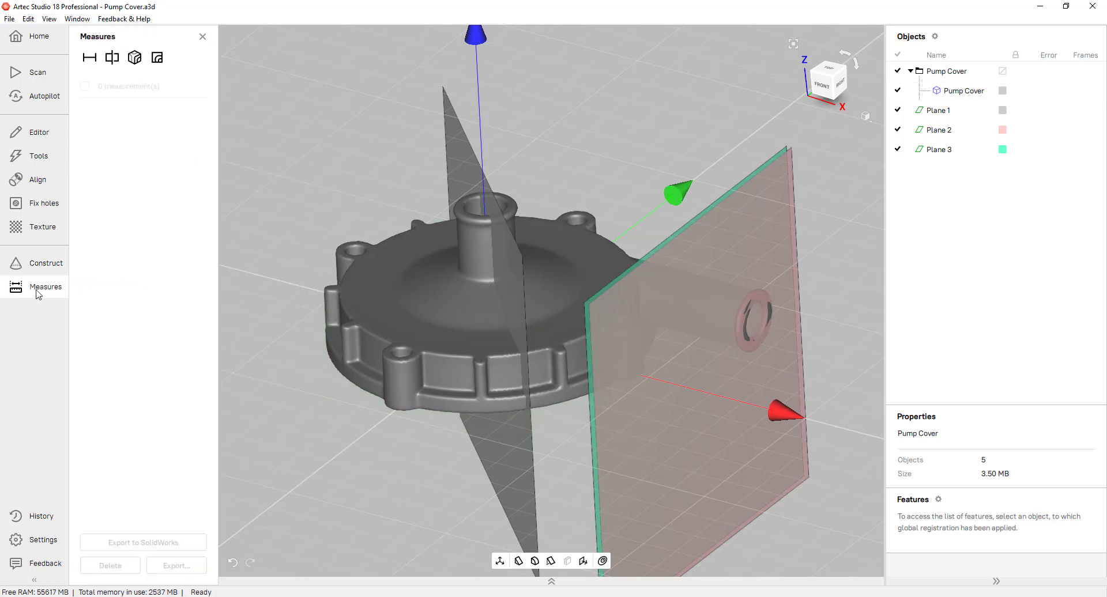
left_click(112, 57)
left_click(96, 109)
left_click_drag(543, 239, 482, 181)
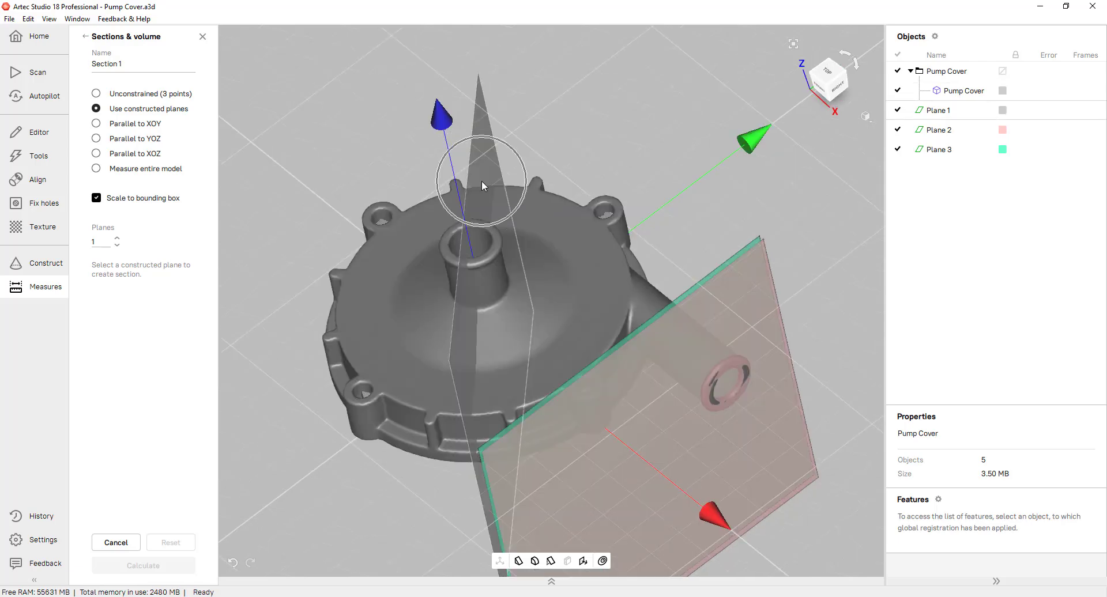
left_click(482, 181)
left_click_drag(410, 433, 424, 457)
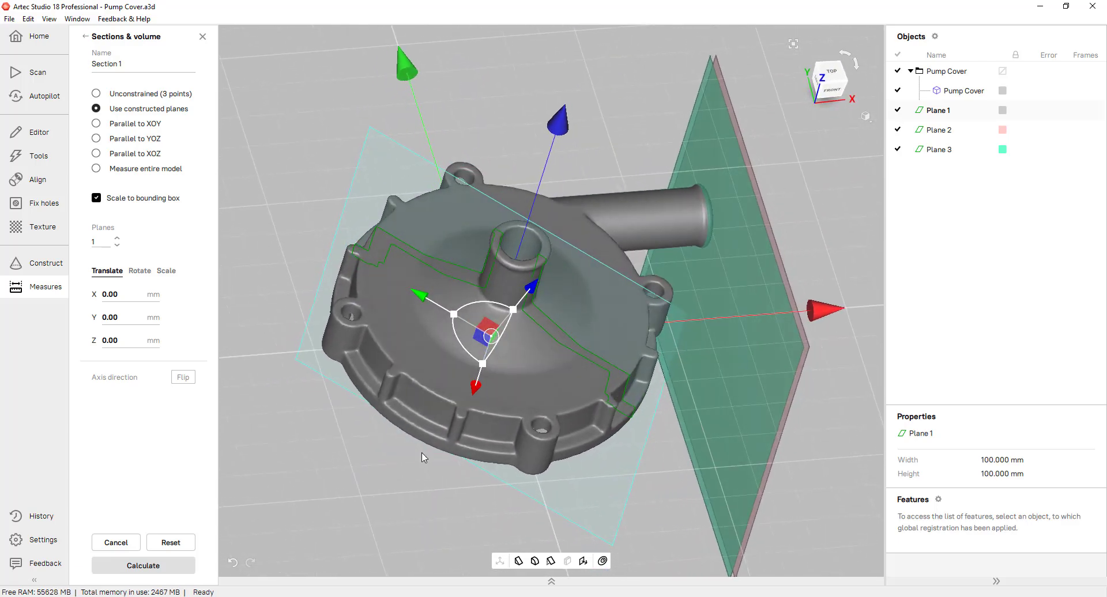
Step: Turn off scaling to the bounding box and shift the section plane to Y 48.96 mm so it cuts only part of the cover
left_click(97, 198)
left_click(96, 198)
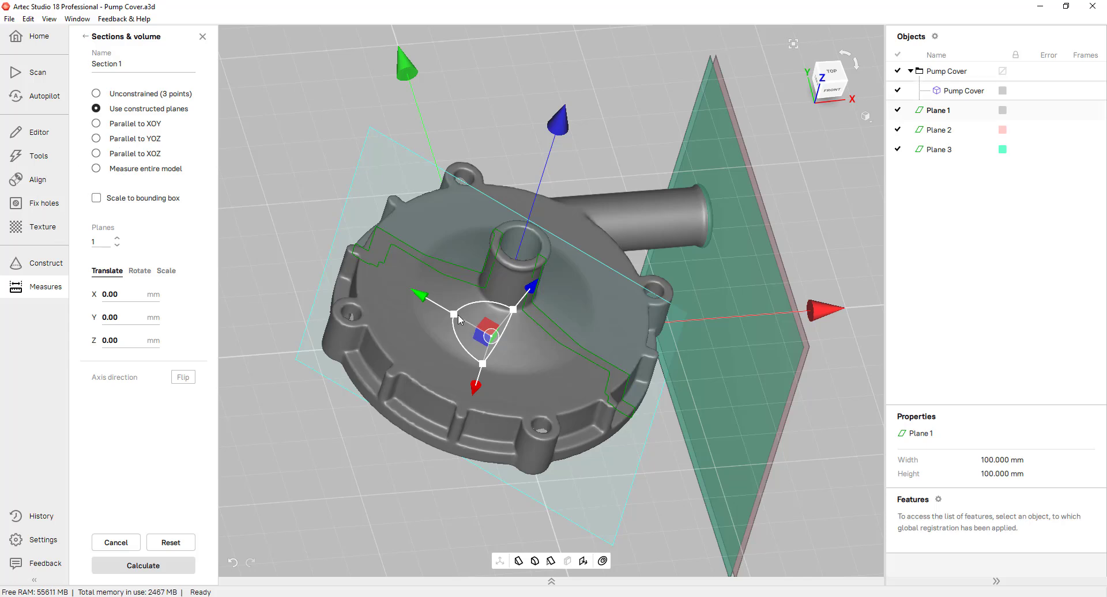
left_click_drag(447, 311, 292, 218)
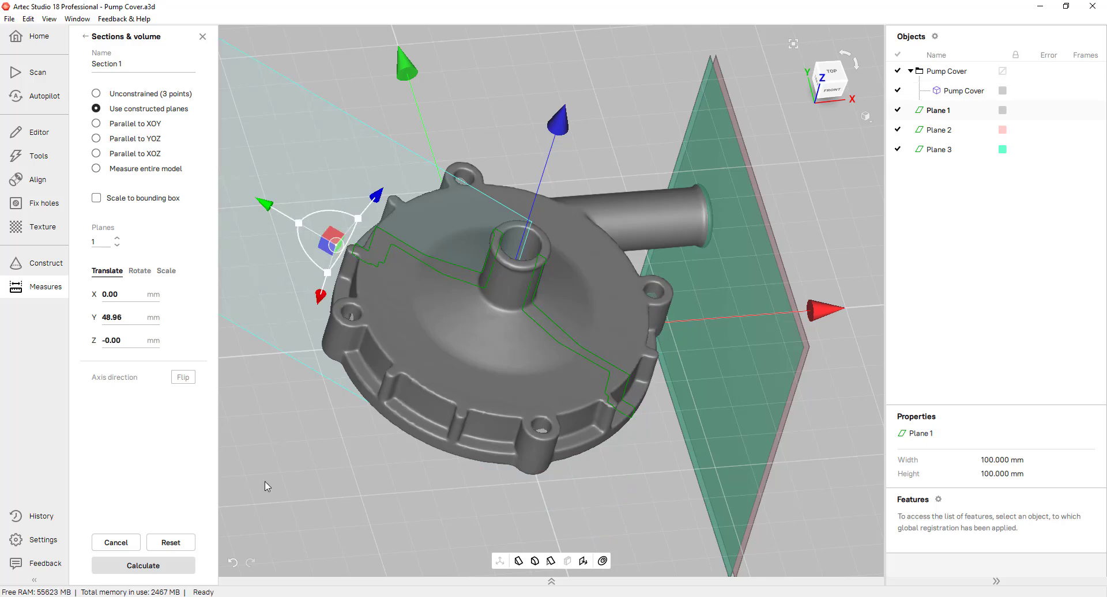
Step: Calculate the pump cover section on the shifted plane and save it as Section 1
left_click(155, 565)
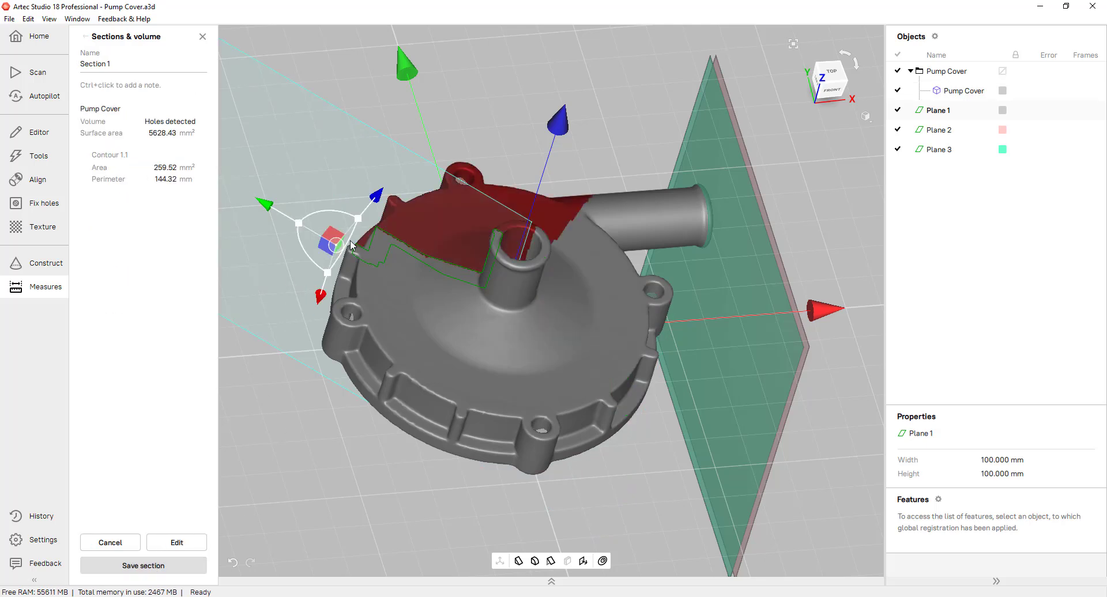
scroll(345, 245, "up", 5)
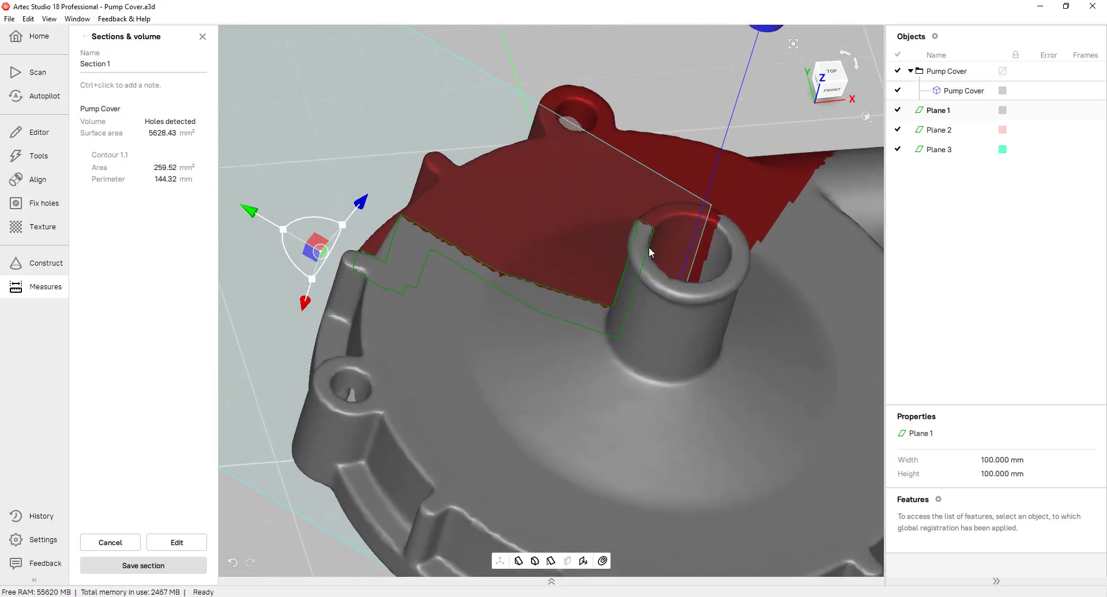
left_click(132, 568)
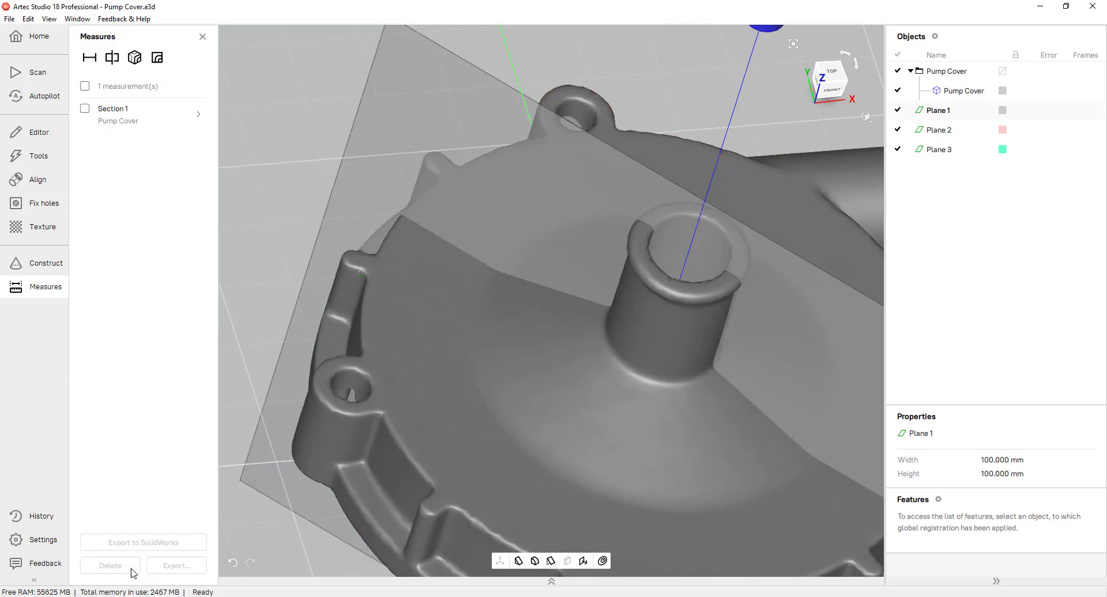
left_click_drag(735, 339, 693, 306)
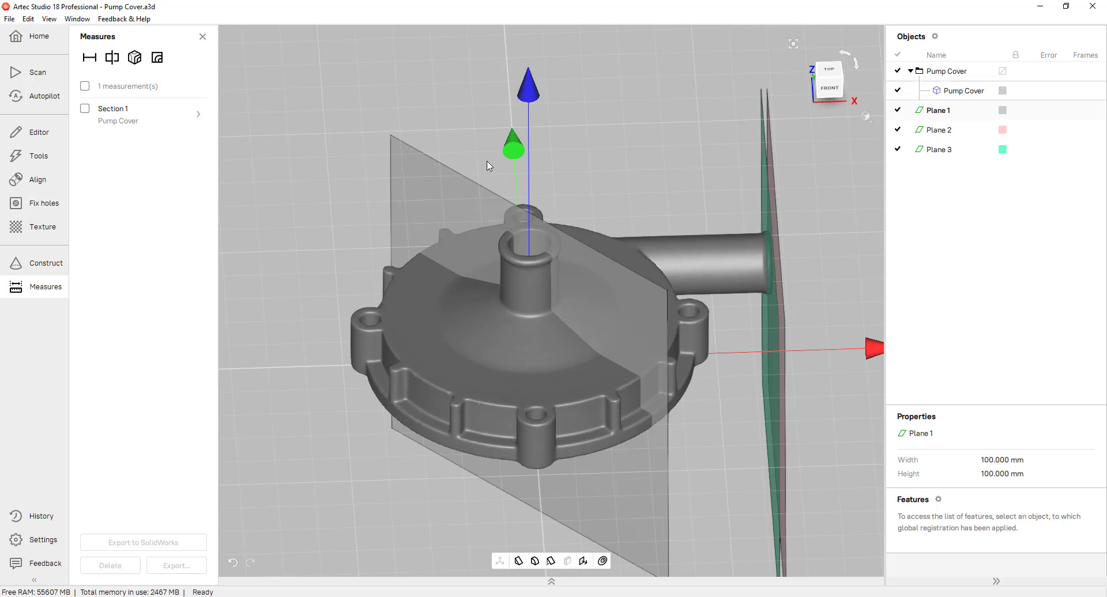
Step: Start a section measurement parallel to XOY and place its plane on the cover's outer side wall
left_click(114, 58)
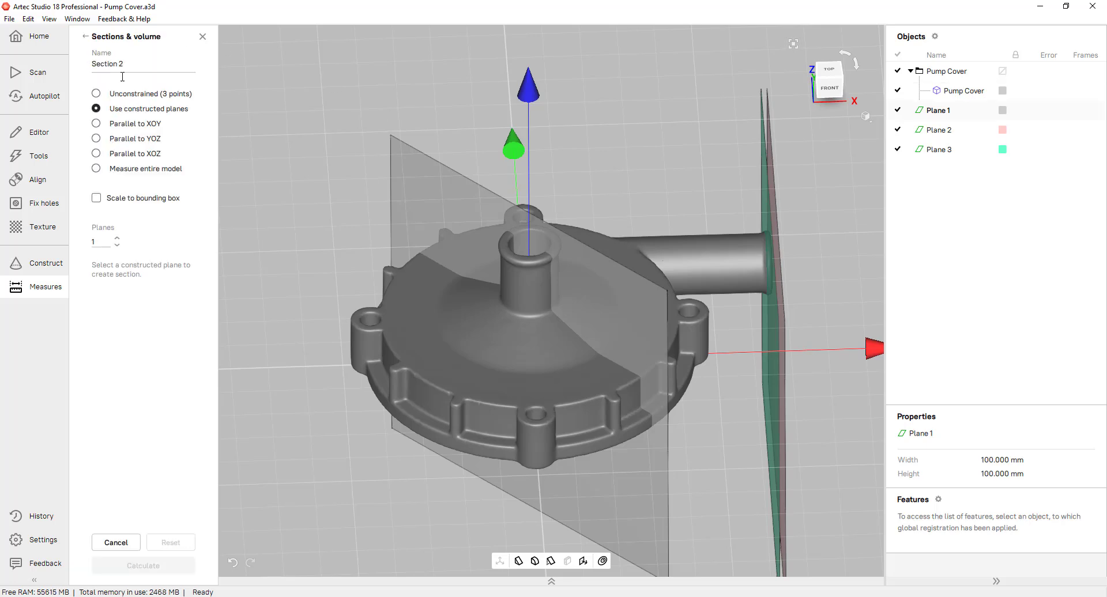
left_click(97, 124)
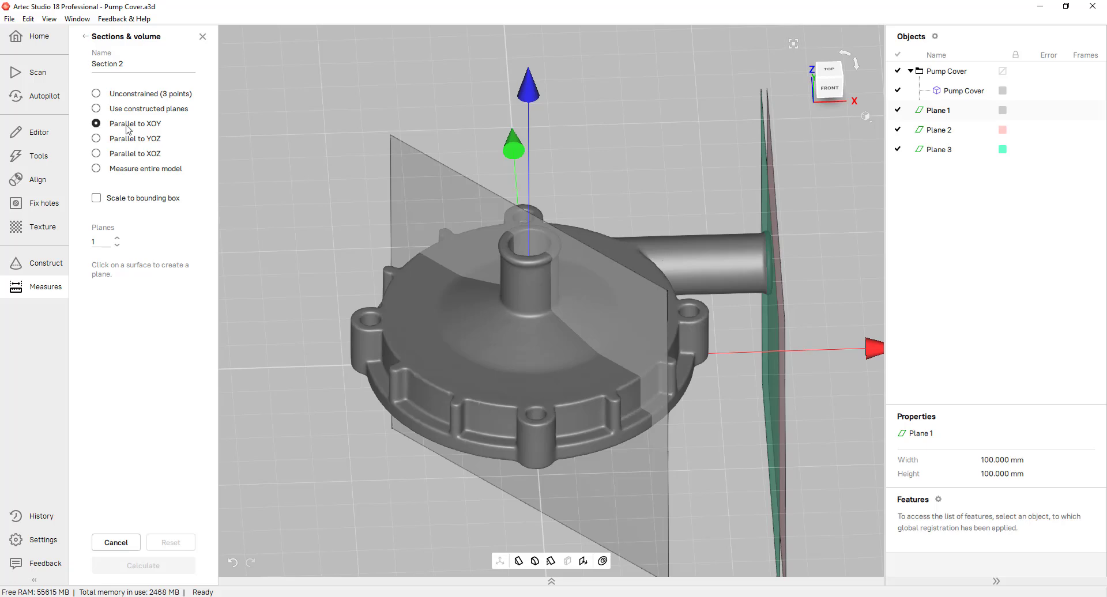
left_click(574, 407)
scroll(573, 420, "up", 8)
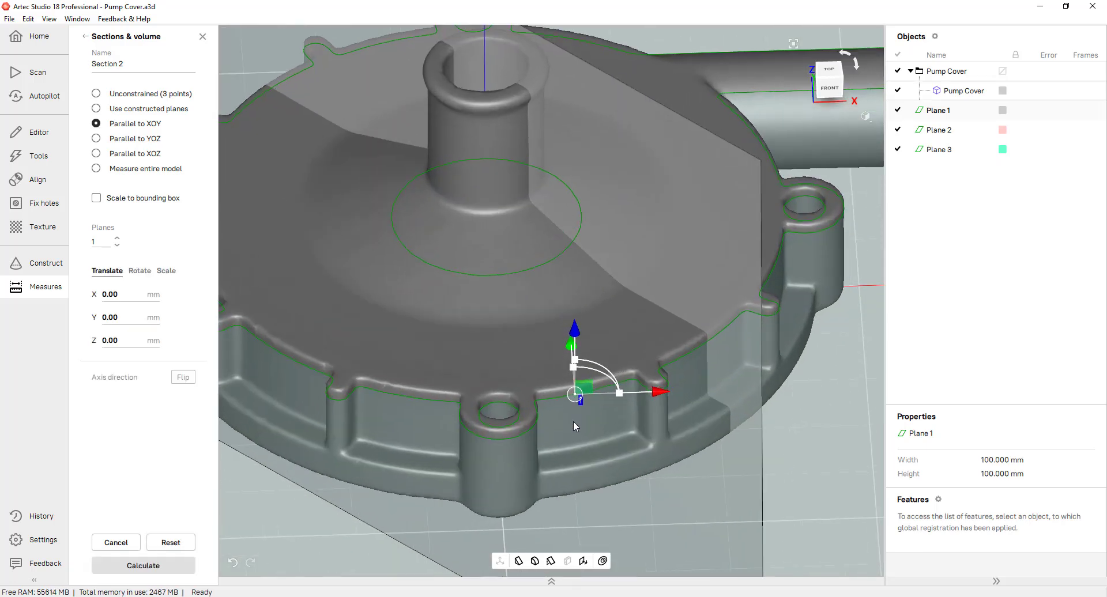
Step: Shift the XOY section plane to Z 0.58 mm and save the calculated section as Section 2
mouse_move(588, 297)
left_mouse_down()
mouse_move(586, 317)
mouse_move(594, 310)
left_mouse_up()
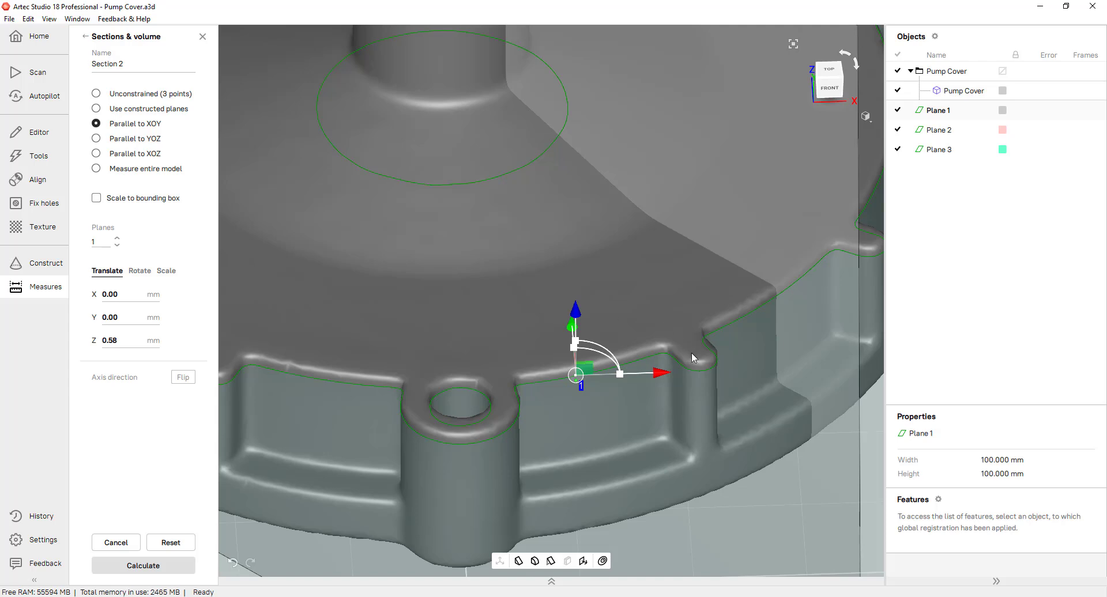
left_click(701, 372)
scroll(565, 396, "down", 10)
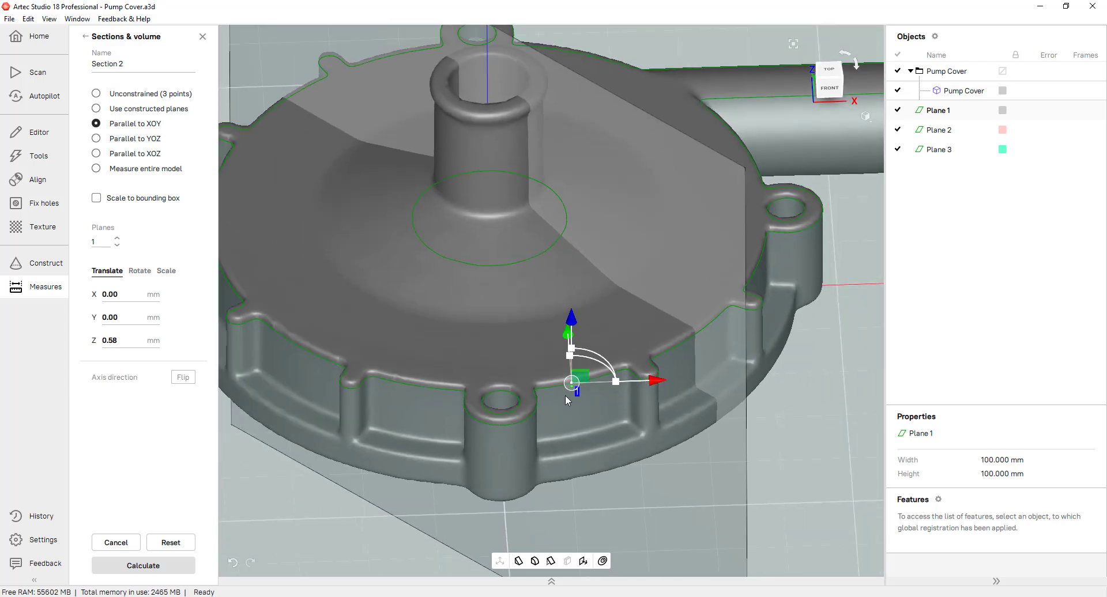
scroll(565, 395, "down", 3)
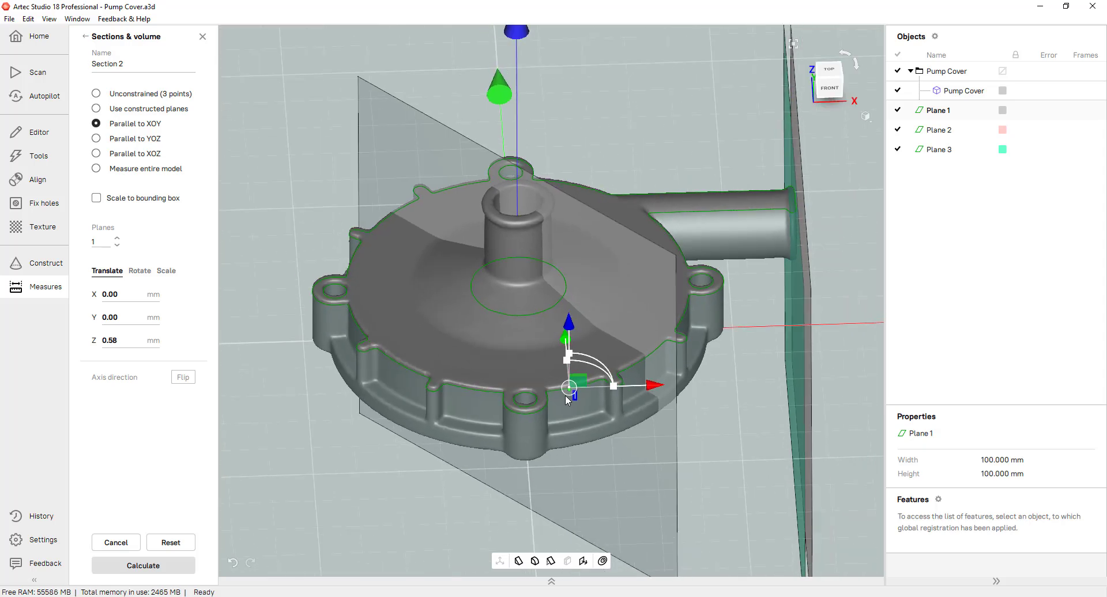
left_click(163, 568)
left_click(144, 565)
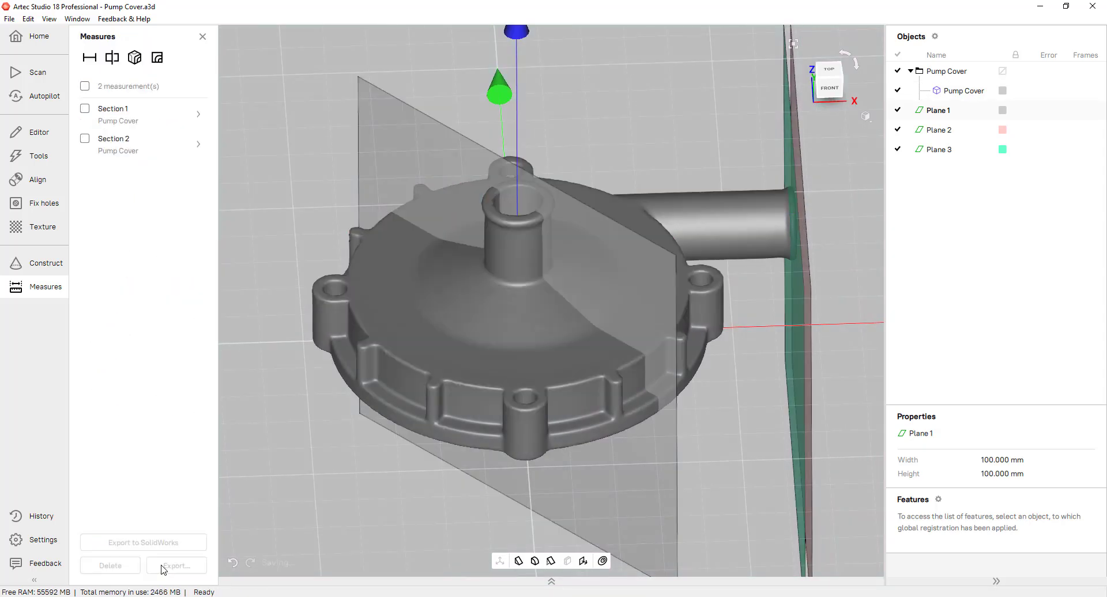
Step: Start another section measurement that uses constructed planes and select Plane 2 at the outlet pipe's end
scroll(830, 228, "up", 5)
left_click_drag(803, 246, 735, 263)
scroll(736, 257, "up", 3)
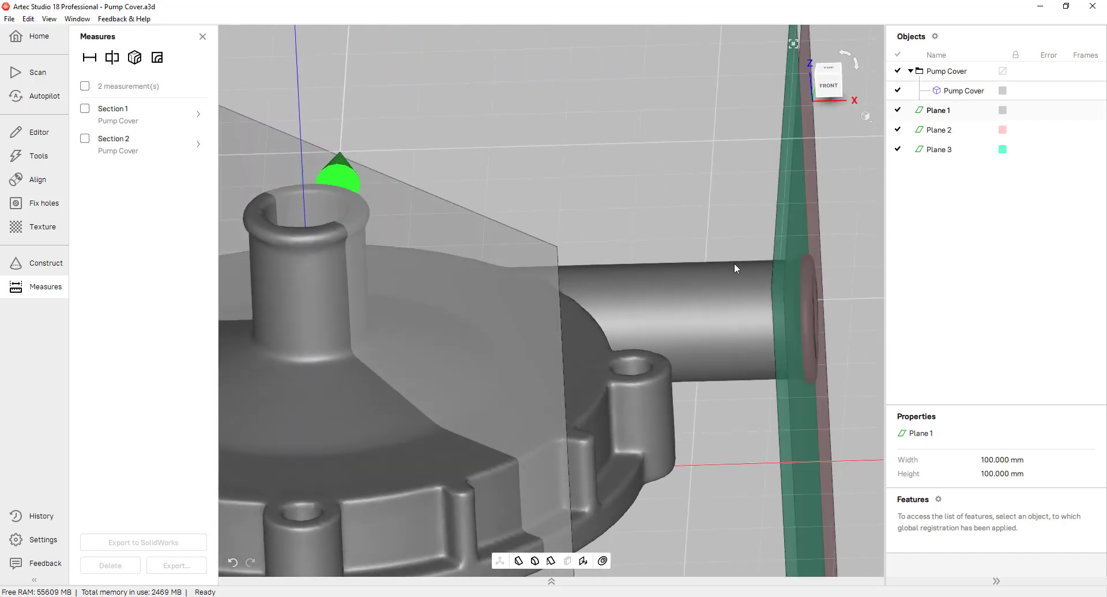
left_click(112, 57)
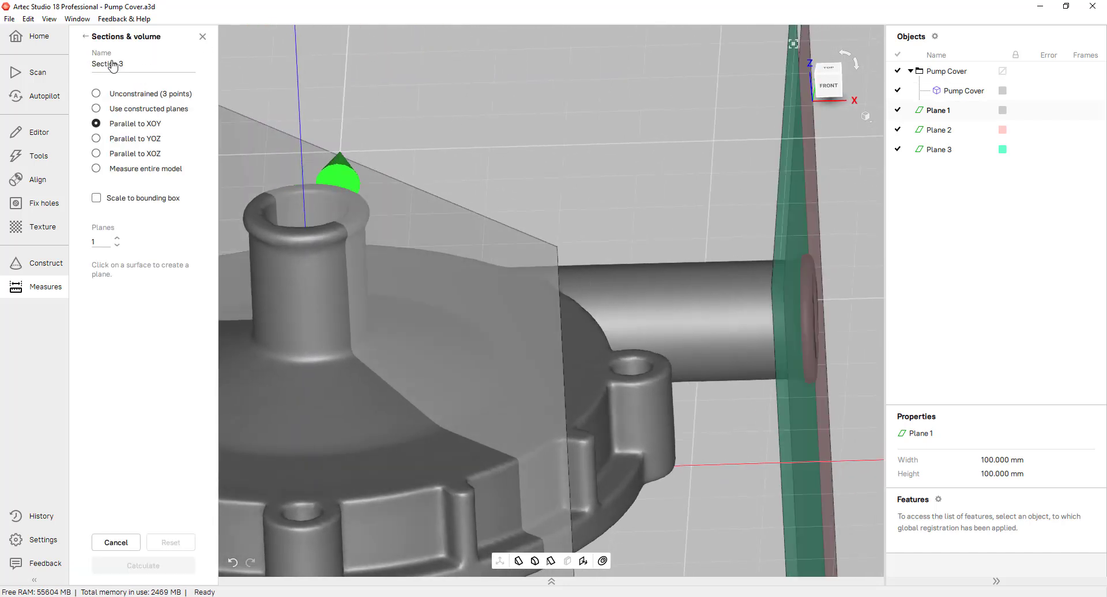
left_click(97, 109)
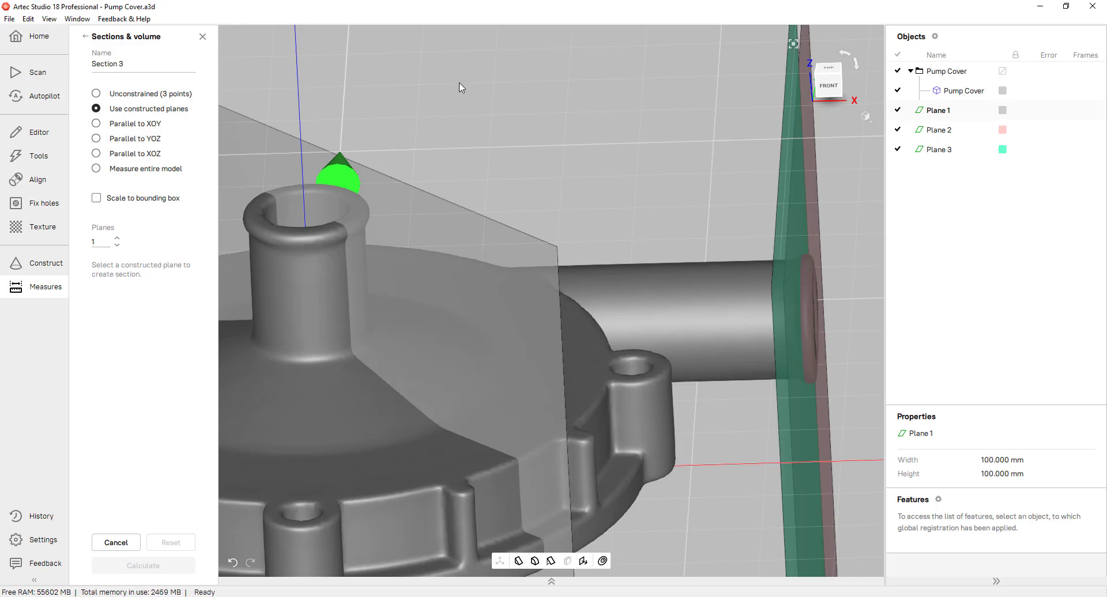
scroll(731, 332, "down", 5)
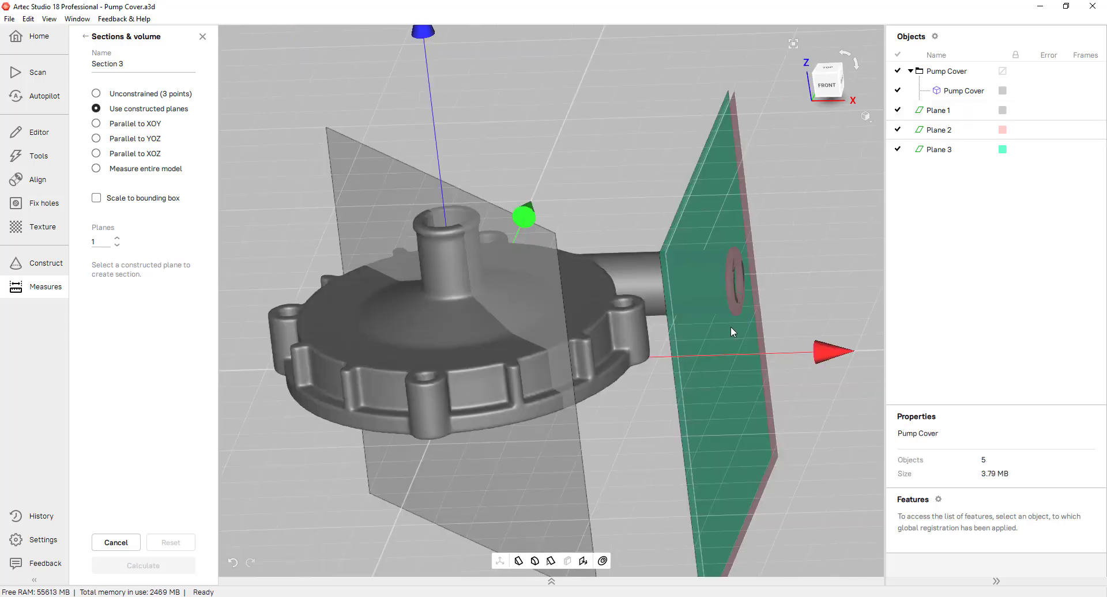
left_click(731, 328)
Step: Shift the section plane to Z -0.78 mm within the outlet pipe's rim and save the calculated section as Section 3
left_click(824, 86)
scroll(672, 346, "up", 5)
left_click_drag(757, 374, 745, 381)
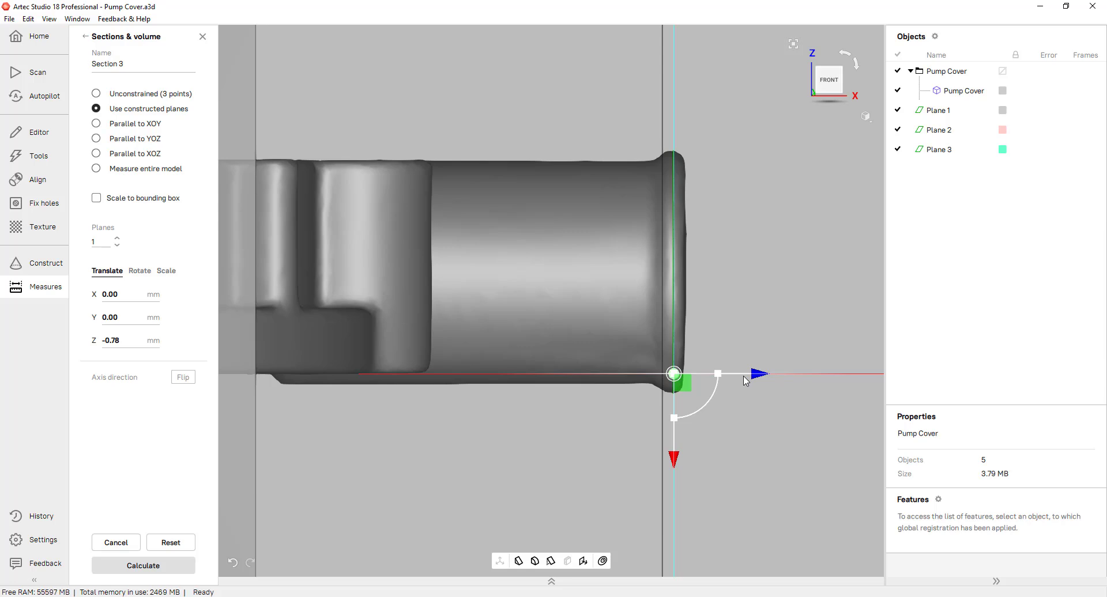
left_click(143, 567)
left_click(144, 566)
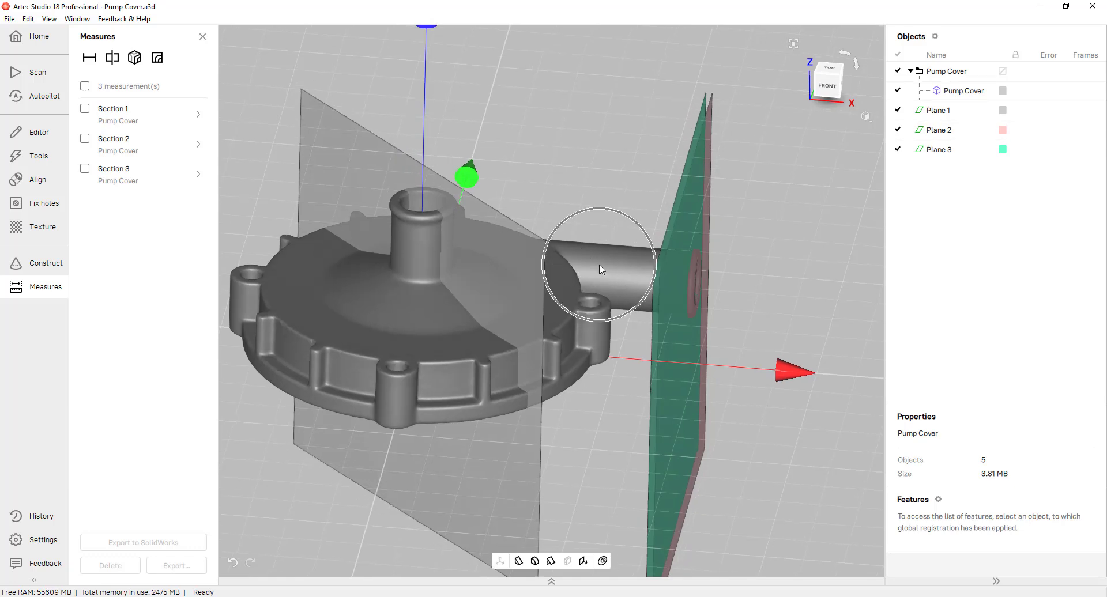
Step: Create a section from Plane 3 shifted to Z -15.83 mm along the outlet pipe and save it as Section 4
left_click(112, 57)
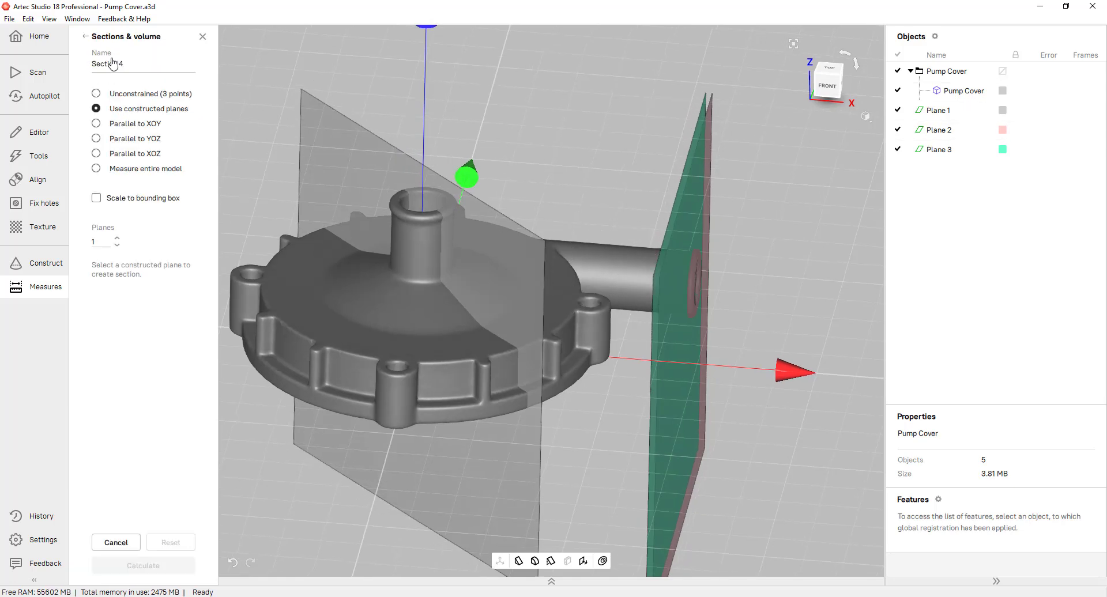
left_click(655, 292)
left_click_drag(756, 375, 697, 364)
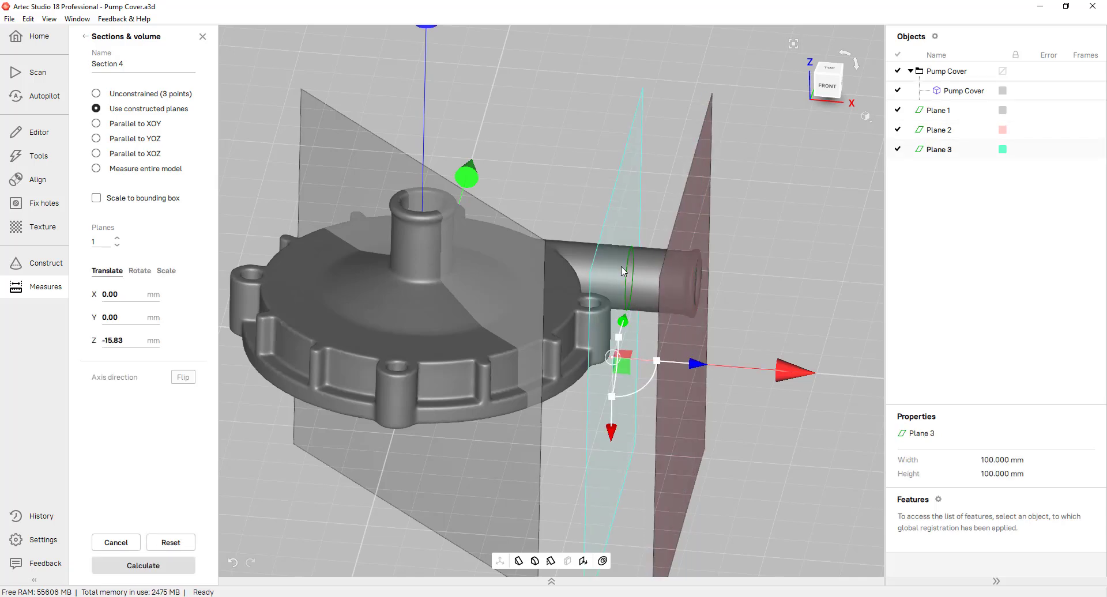
left_click(143, 566)
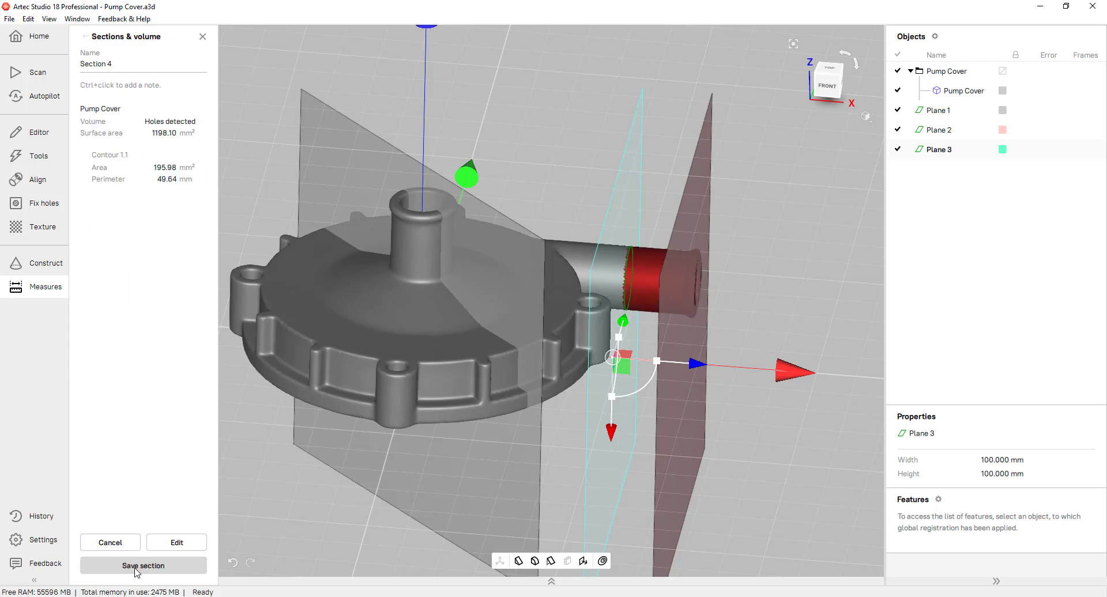
scroll(627, 296, "up", 5)
left_click(147, 567)
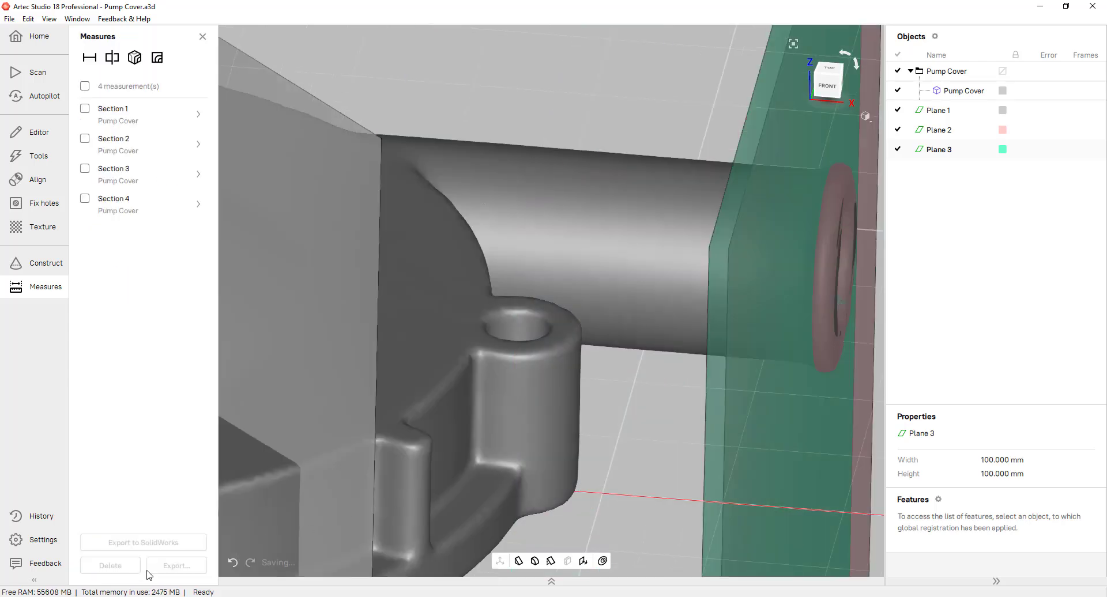
scroll(645, 326, "down", 5)
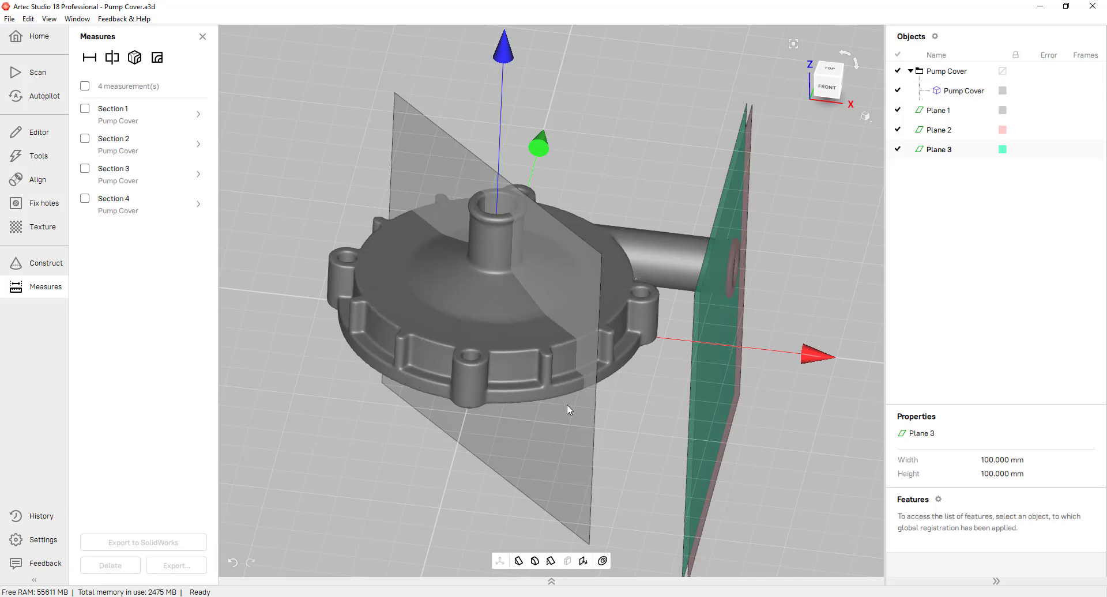
Step: Export all four section measurements and the constructed Planes 1, 2 and 3 to SolidWorks
left_click(84, 86)
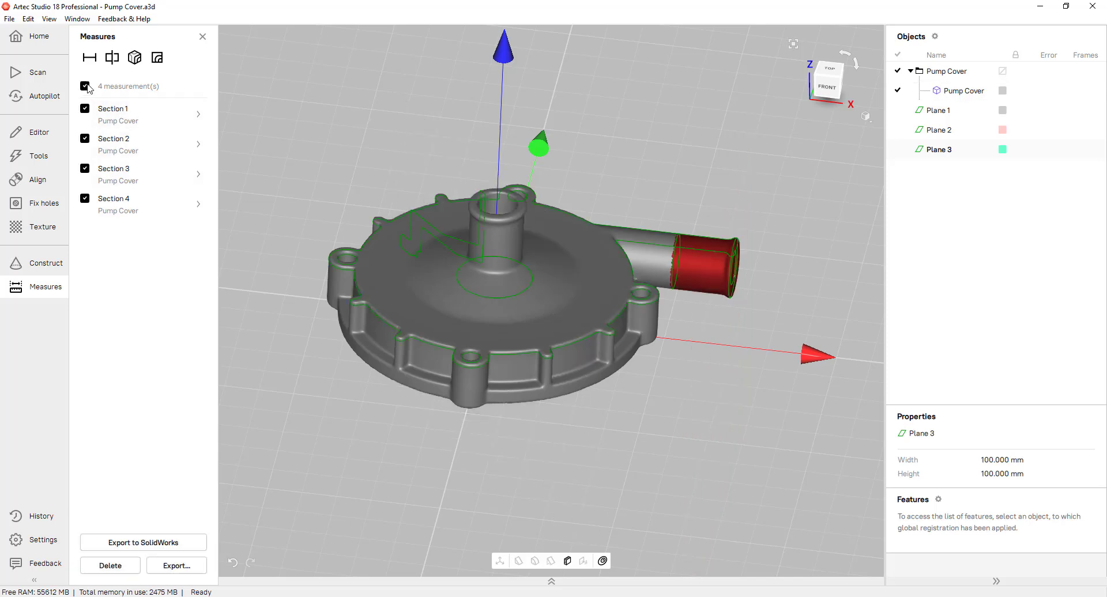
left_click(144, 542)
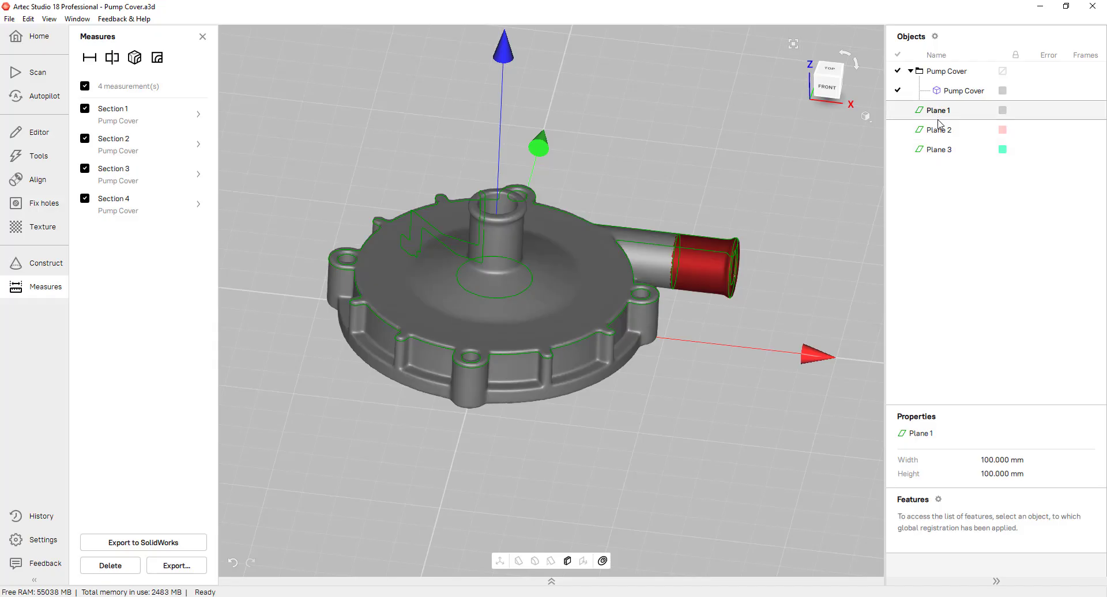
left_click(938, 151, "shift")
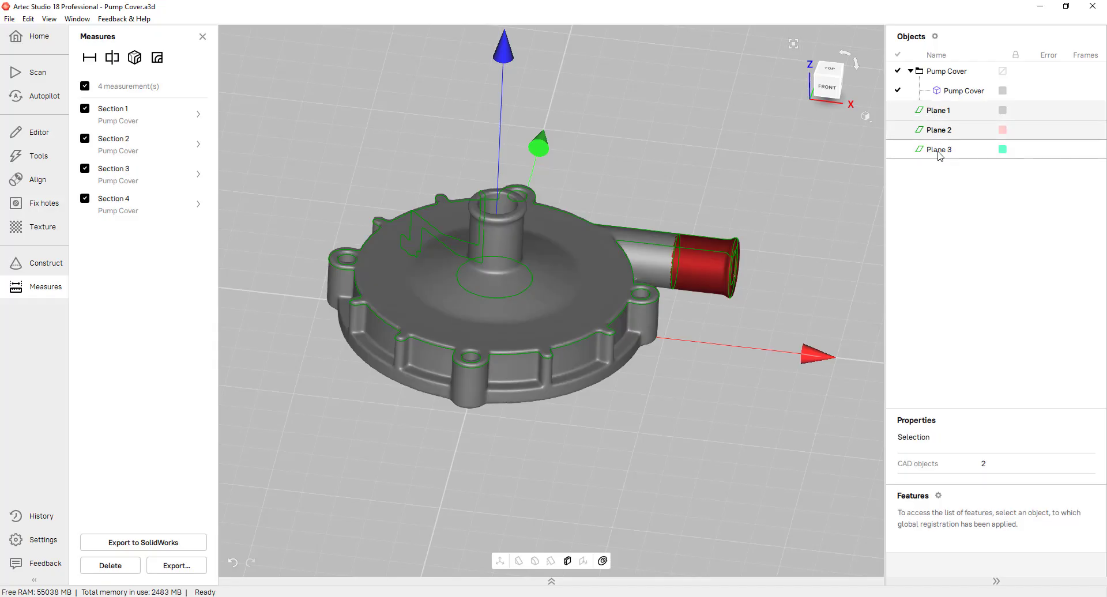
right_click(946, 125)
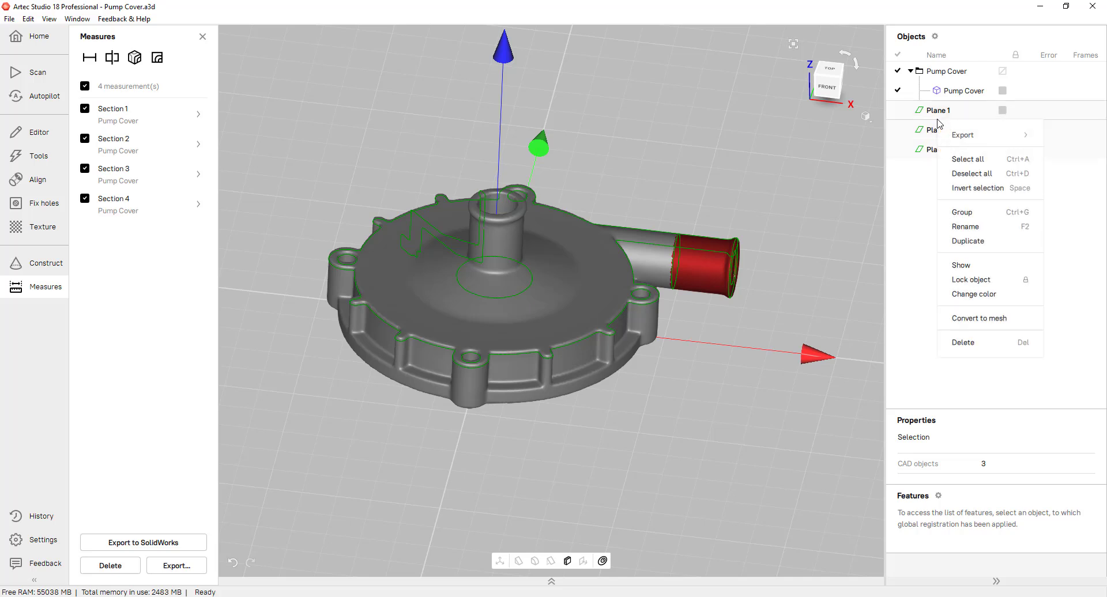
mouse_move(957, 135)
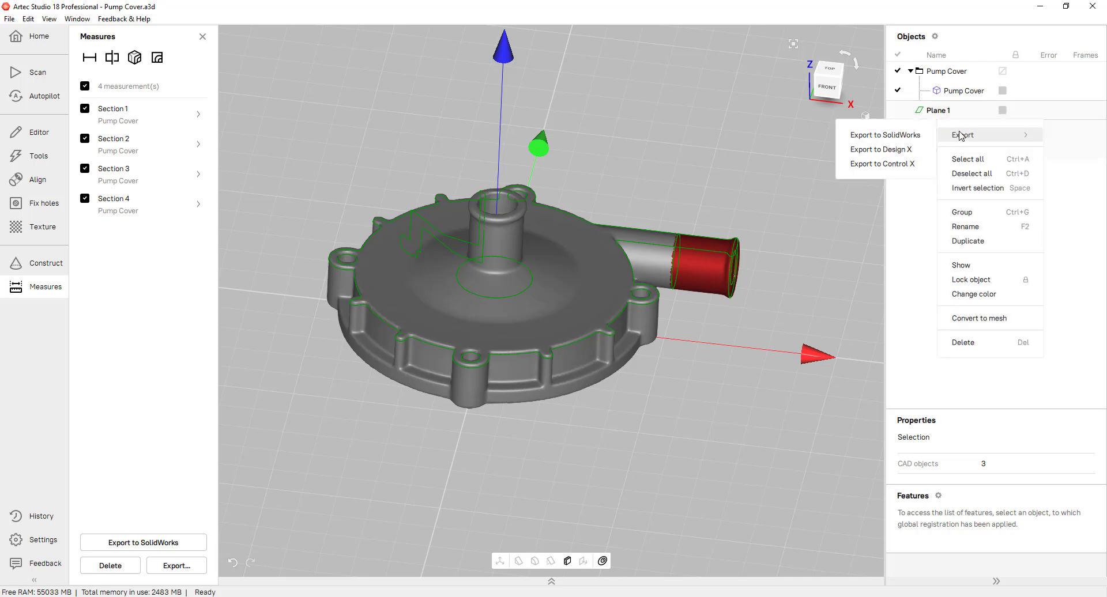
left_click(891, 139)
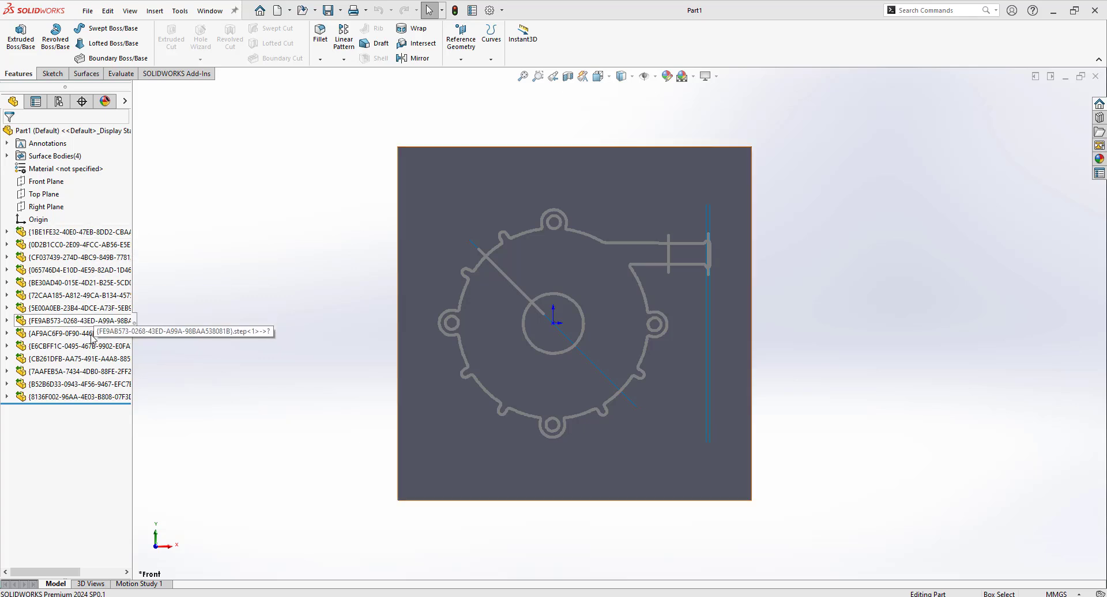
Step: In SolidWorks, break the link of the first imported feature in the part
right_click(84, 232)
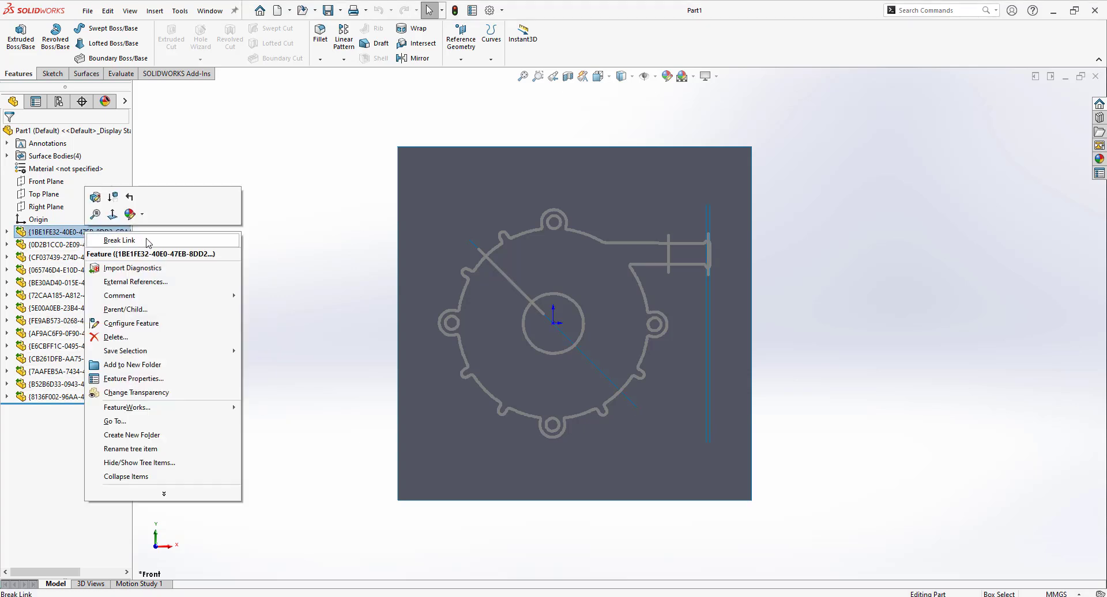
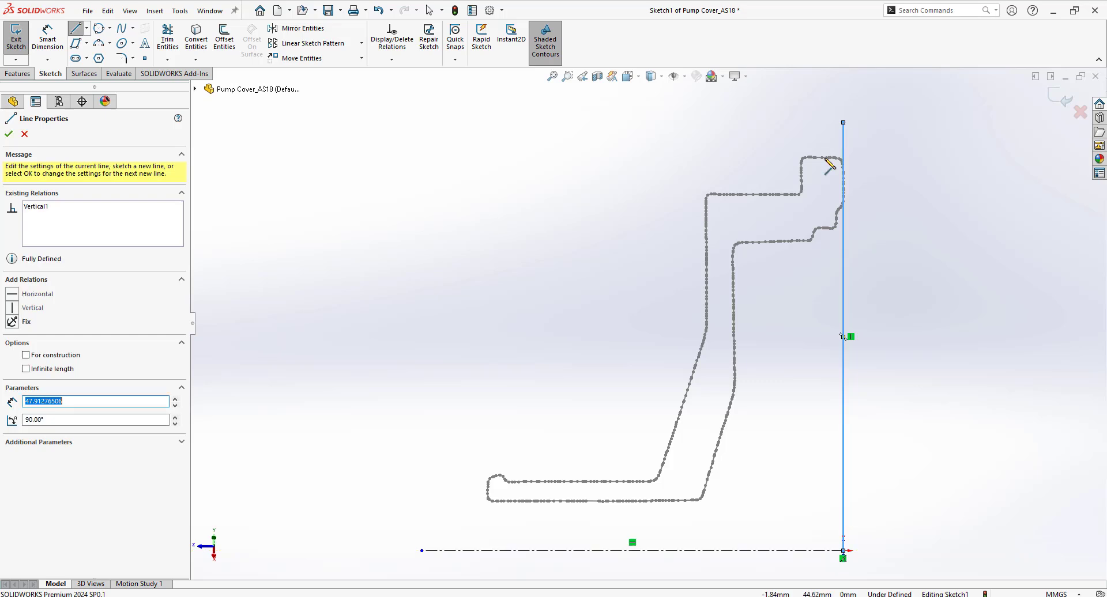
Step: Trace the cover's flange step with a horizontal line on its top edge and a vertical line about 6.1 mm long on its side
left_click(833, 157)
left_click(773, 157)
left_click(801, 172)
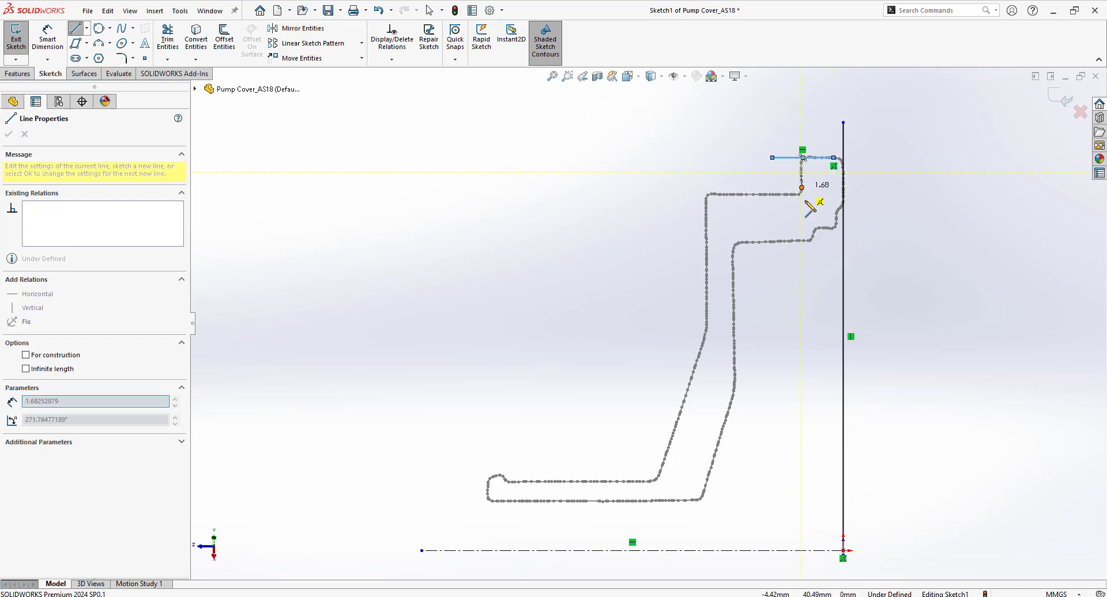
left_click(801, 226)
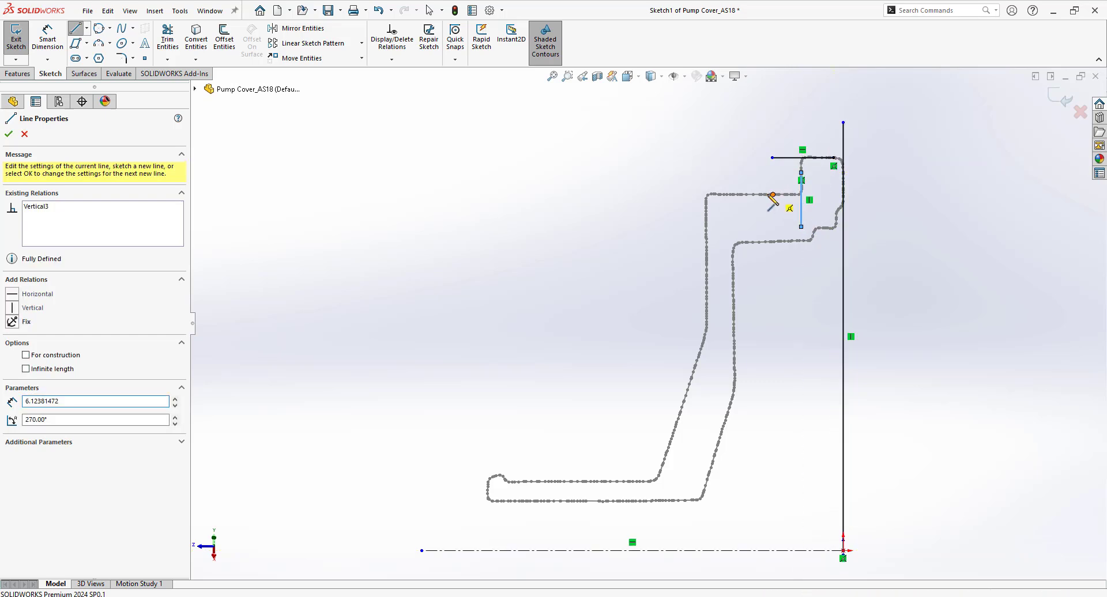
Step: Trace the outer profile beyond the flange with a horizontal line, a vertical line and a slanted line about 12.5 mm long
left_click(652, 194)
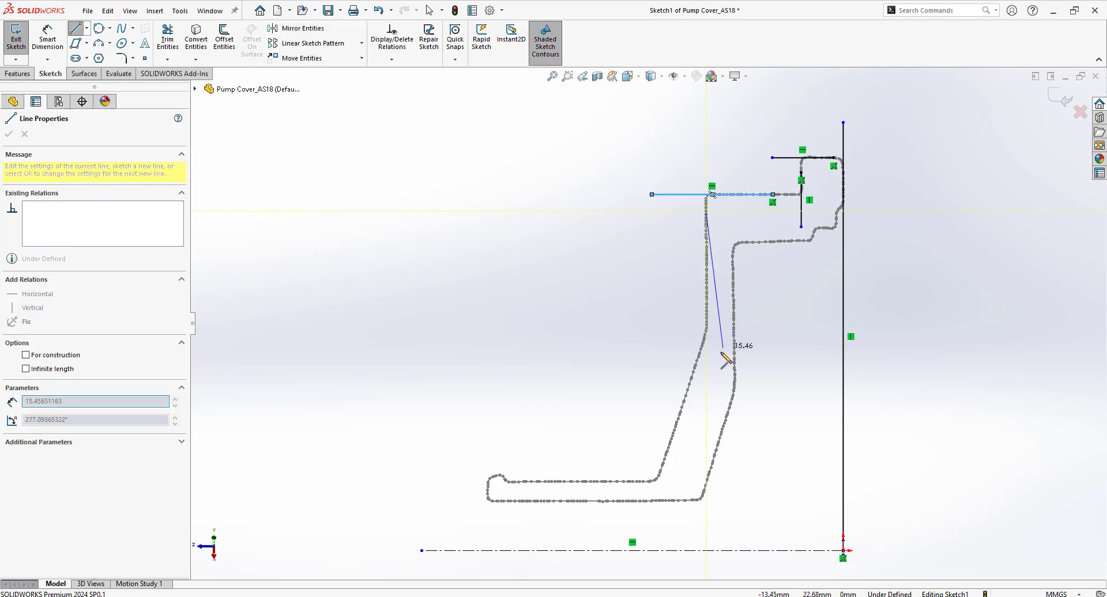
left_click(708, 365)
left_click(698, 357)
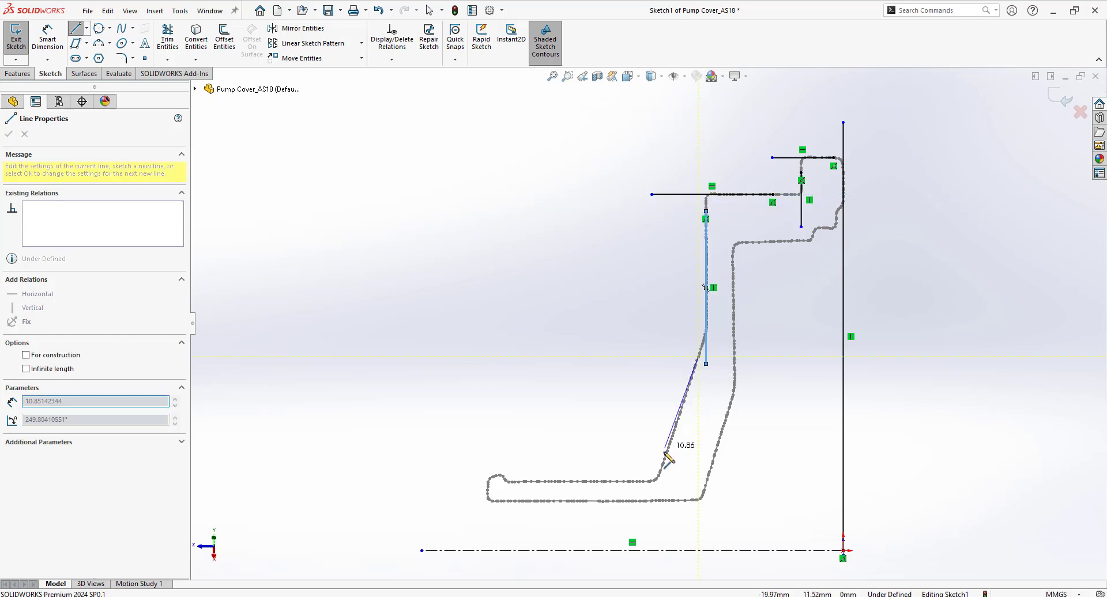
left_click(663, 465)
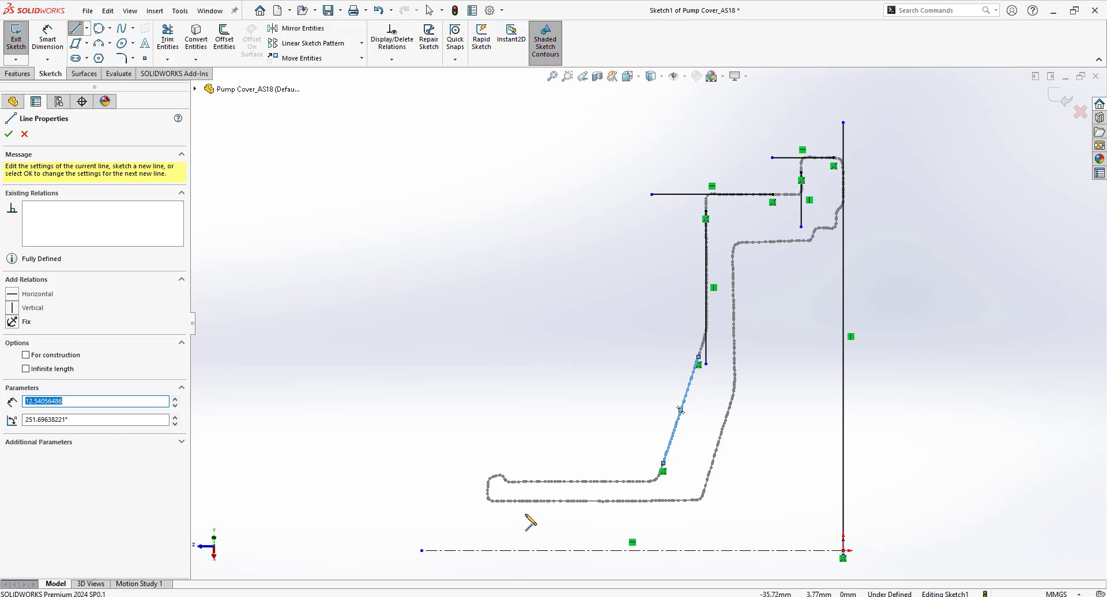
Step: Trace the pipe's outer edge with a horizontal line about 15 mm long, plus vertical and horizontal lines about 2.5 and 3.8 mm at its lip
scroll(529, 522, "down", 3)
left_click(823, 368)
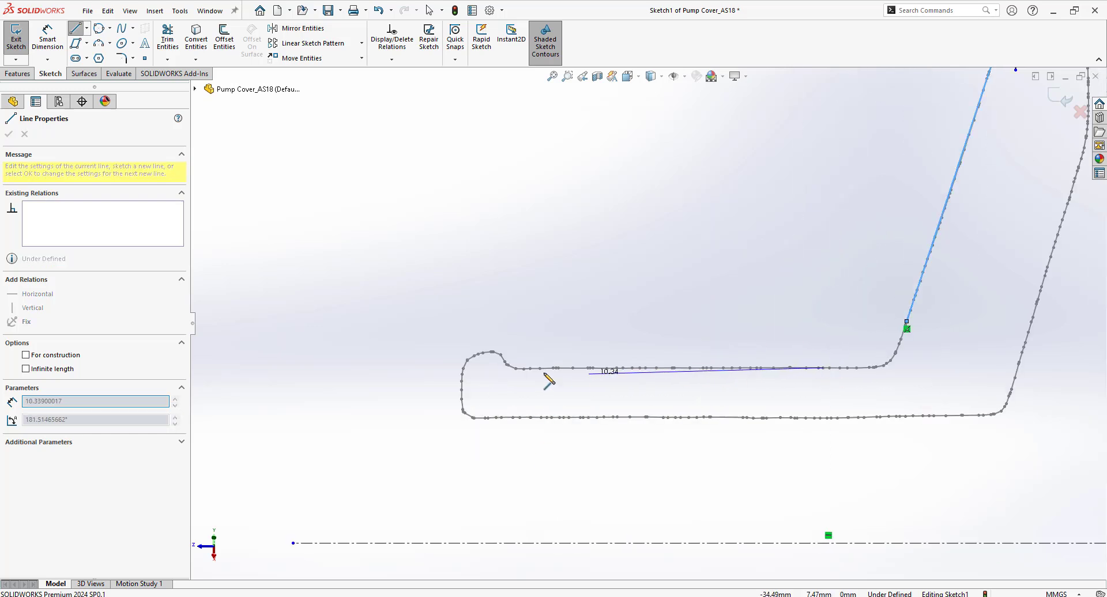
left_click(497, 369)
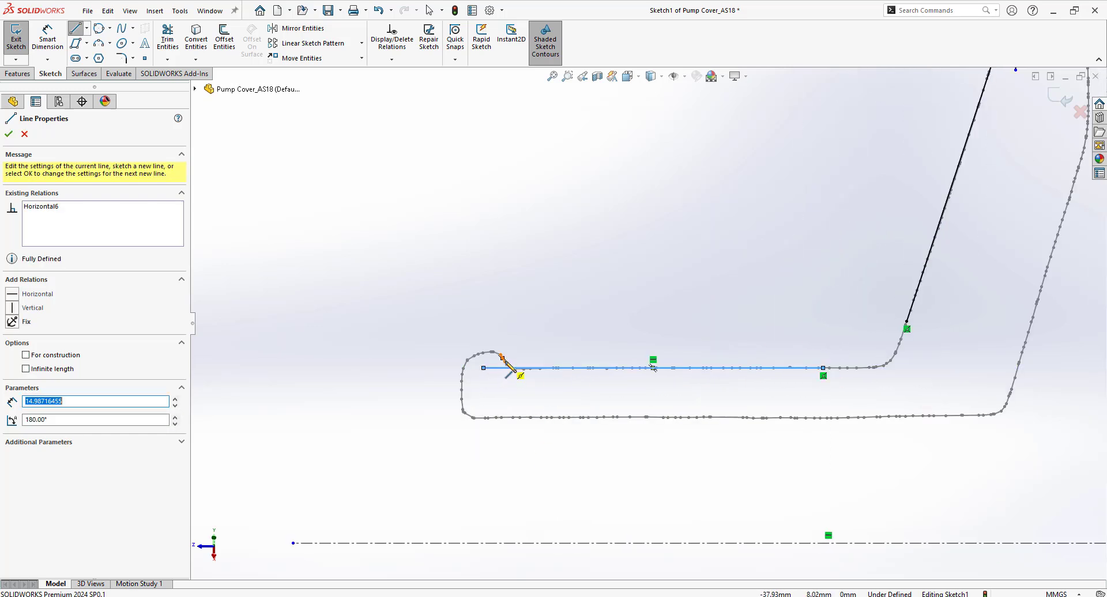
left_click(507, 366)
left_click(507, 308)
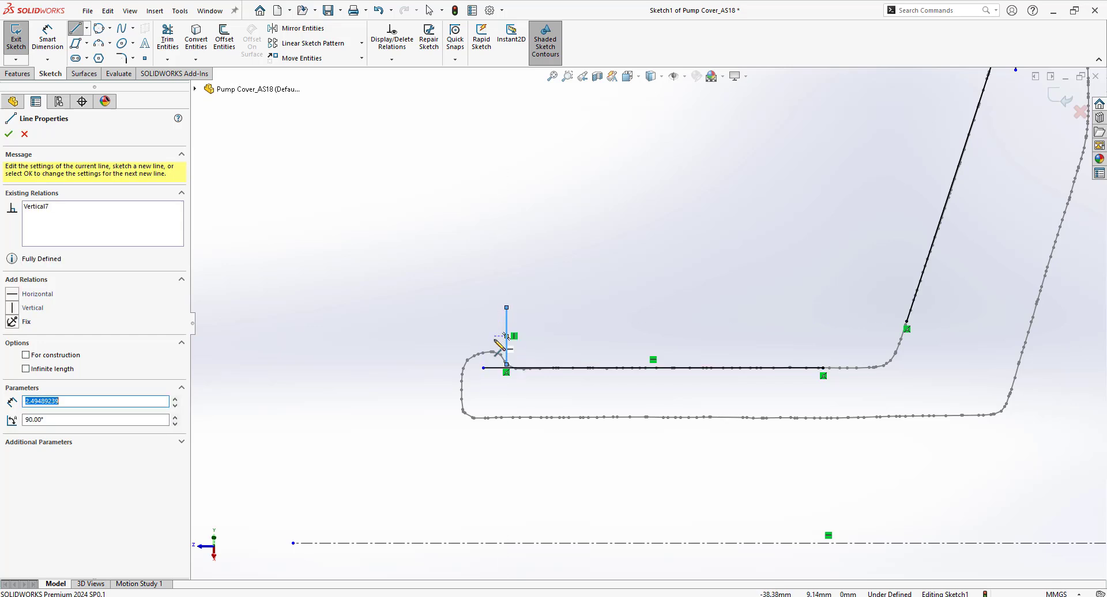
left_click_drag(493, 352, 408, 351)
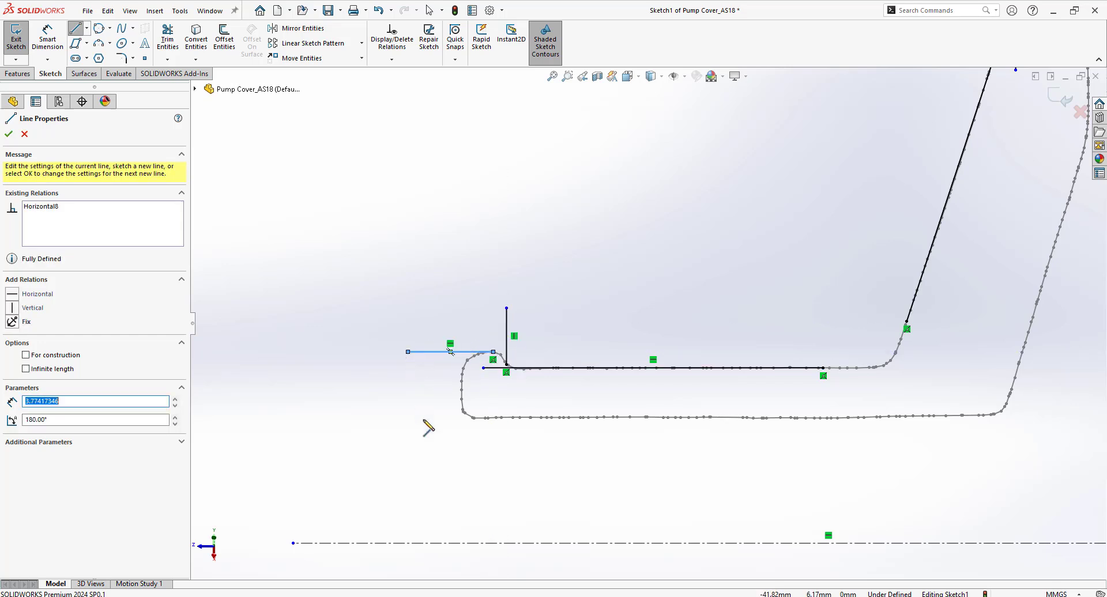
Step: Trace the end face of the pipe's lip with a vertical line about 4.3 mm long
left_click(461, 381)
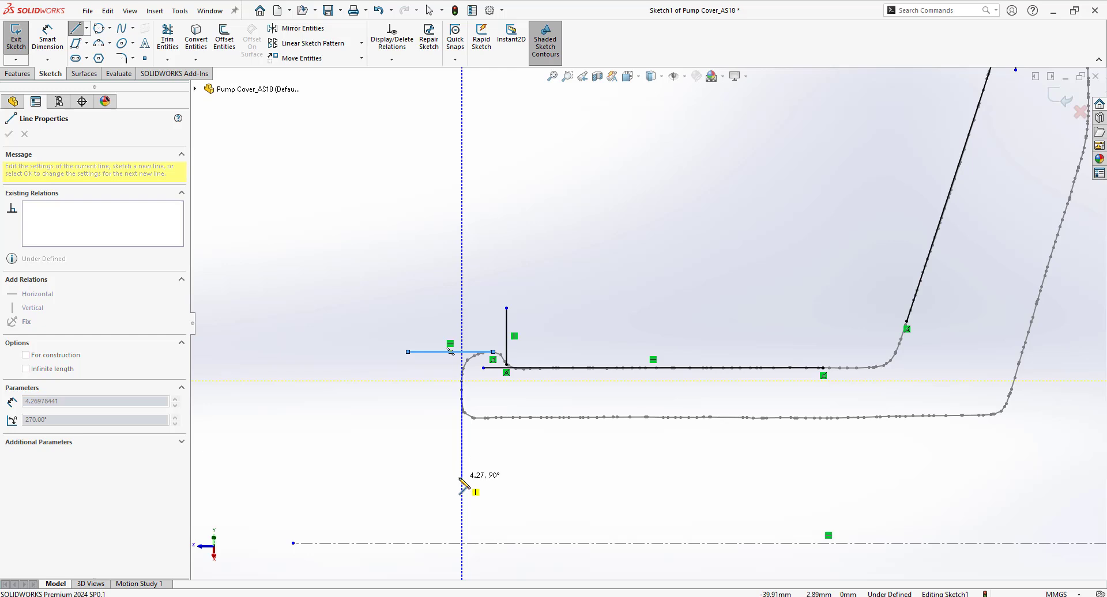
left_click(462, 478)
key("Escape")
Step: Corner-trim the pipe's lip lines to each other and to the pipe's outer edge, and join that edge to the slanted line
key("s")
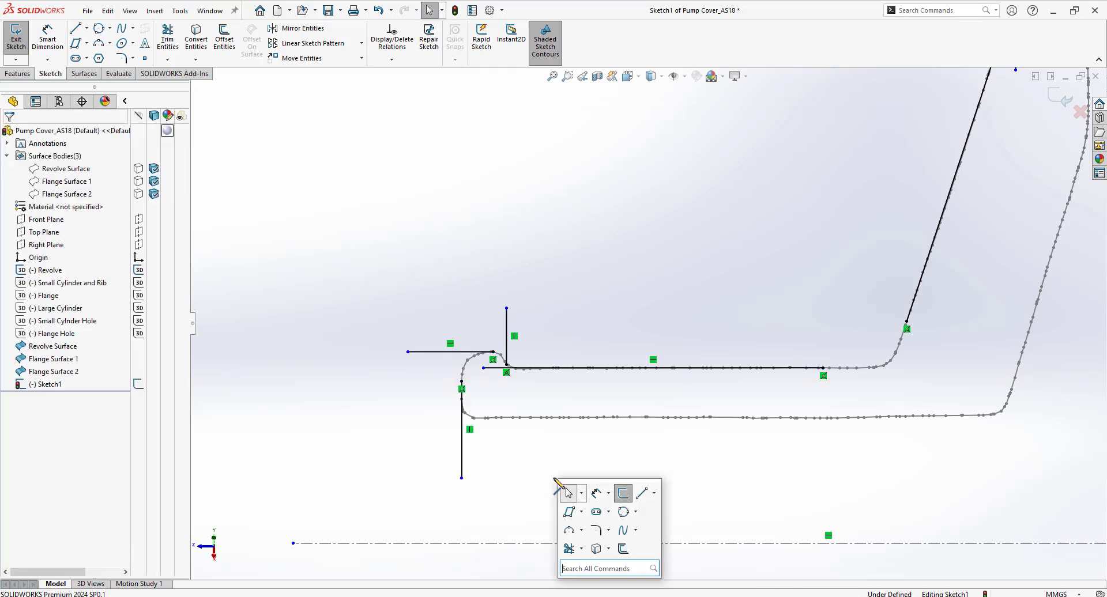
left_click(570, 549)
left_click(463, 434)
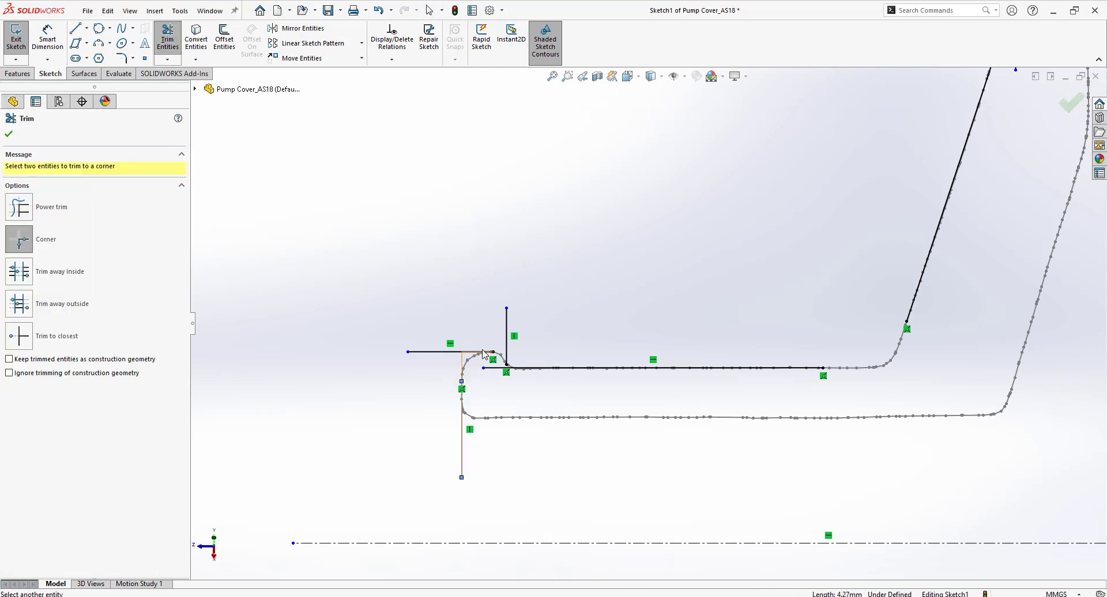
left_click(486, 353)
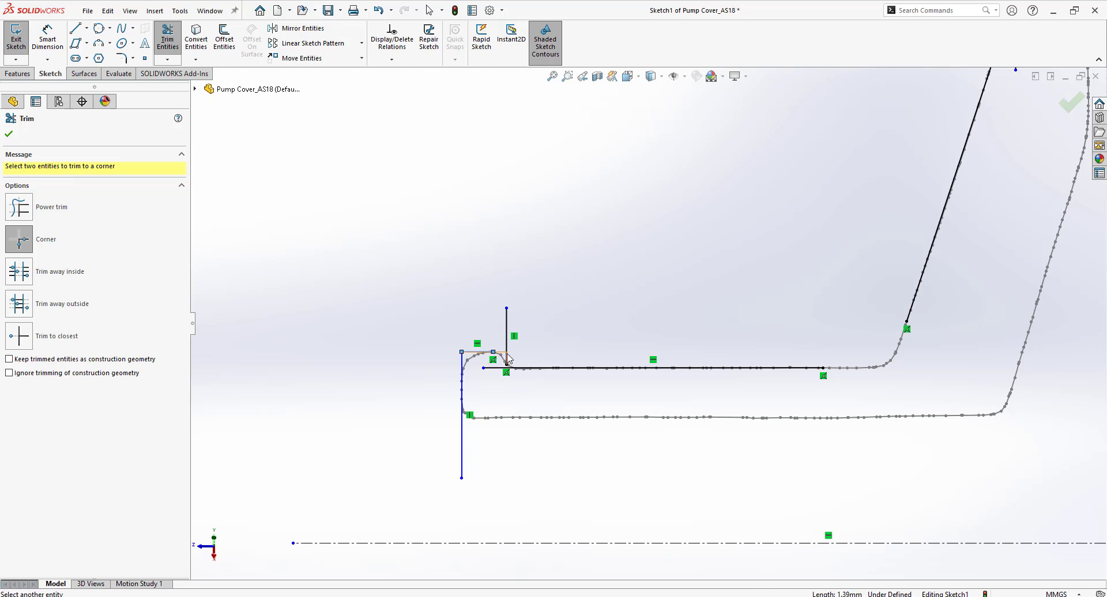
left_click(507, 358)
left_click(535, 369)
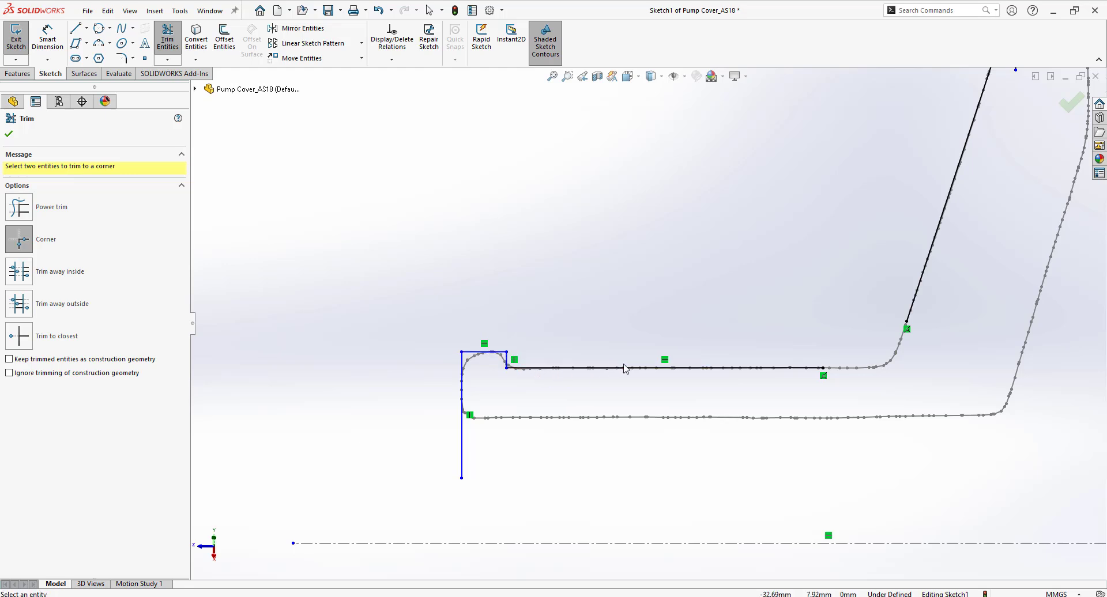
left_click(932, 261)
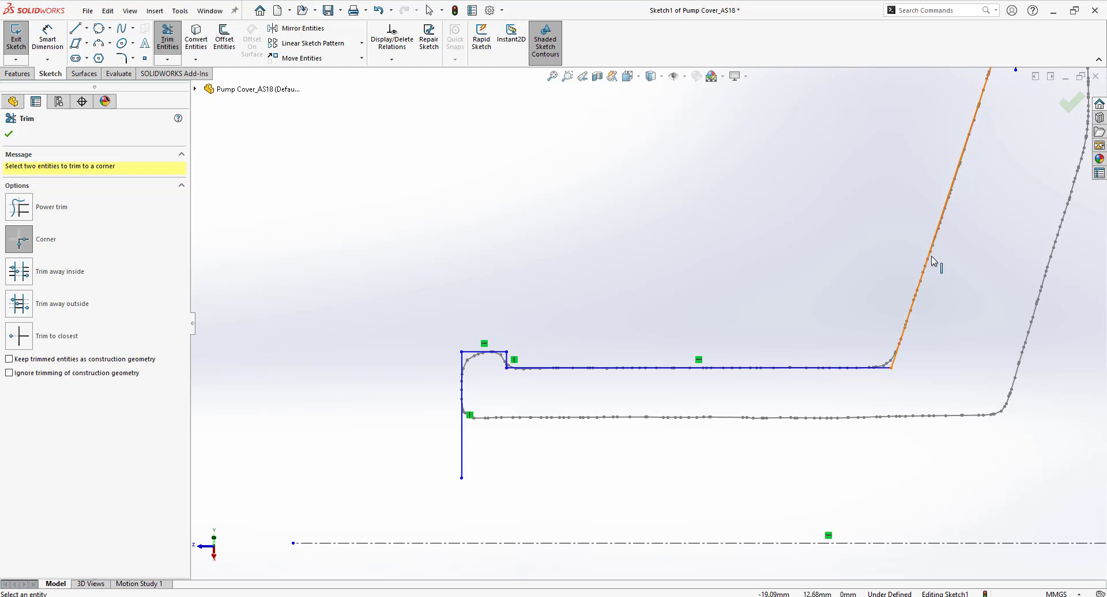
Step: Corner-trim the rest of the outer profile, from the slanted line through the flange step to the long vertical line at the origin
key("f")
left_click(636, 363)
left_click(650, 310)
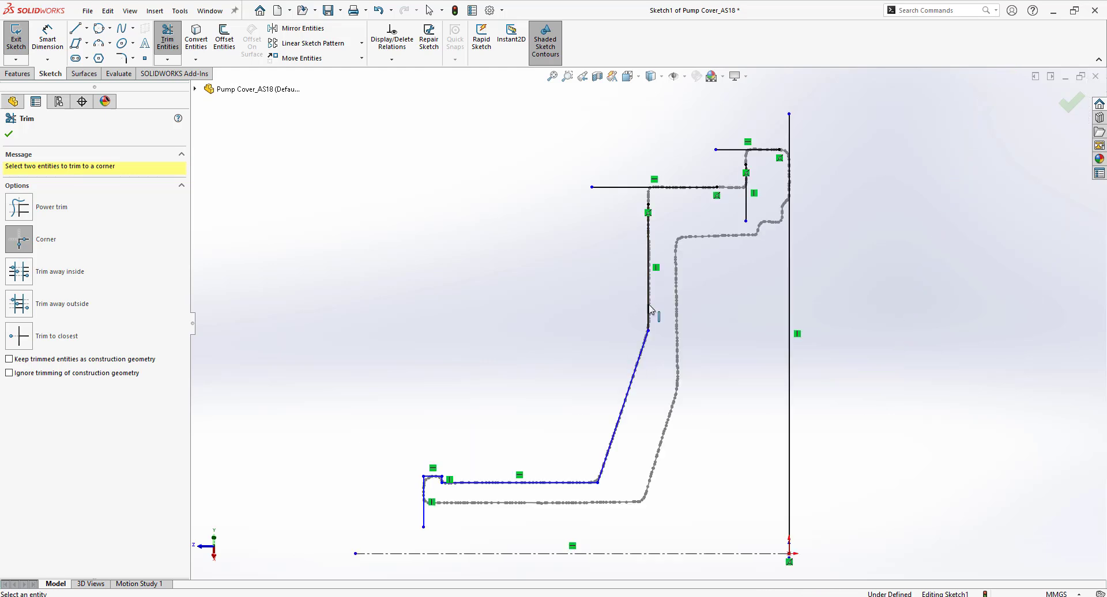
left_click(682, 190)
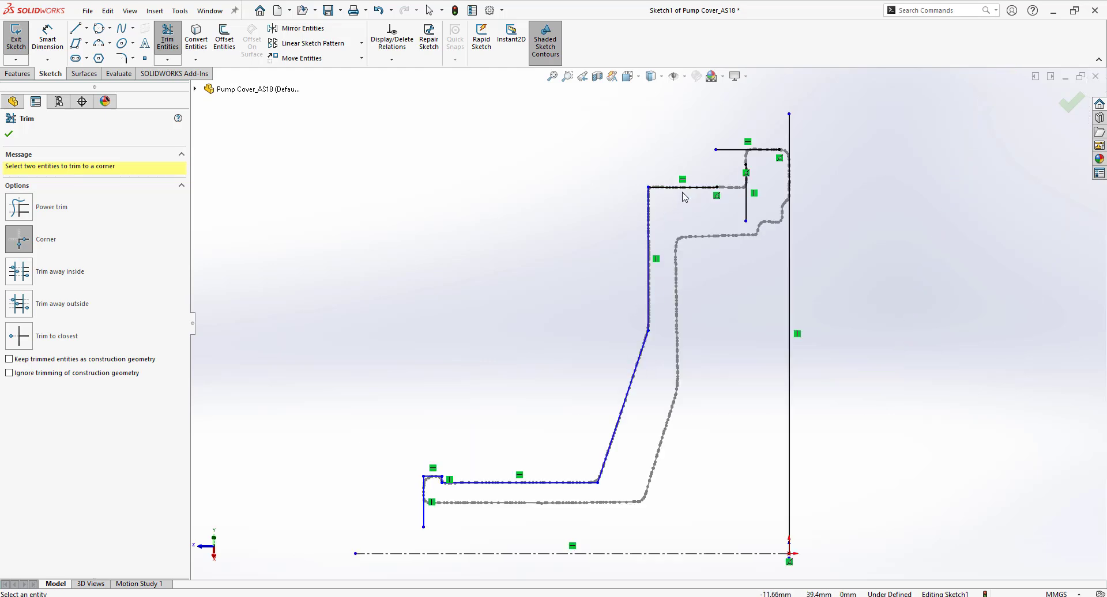
left_click(690, 194)
left_click(745, 182)
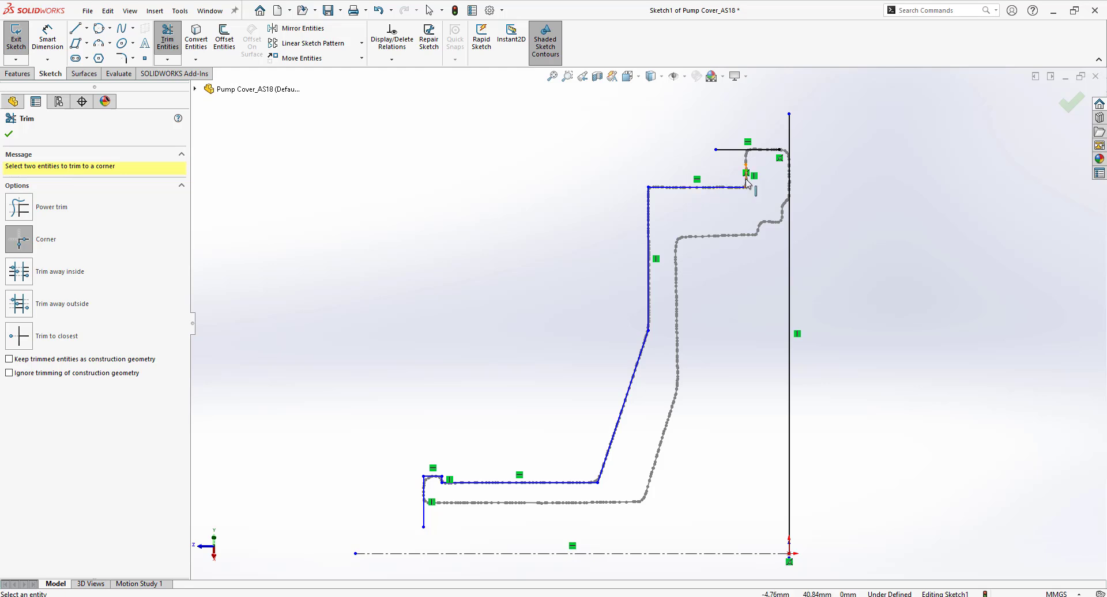
left_click(758, 149)
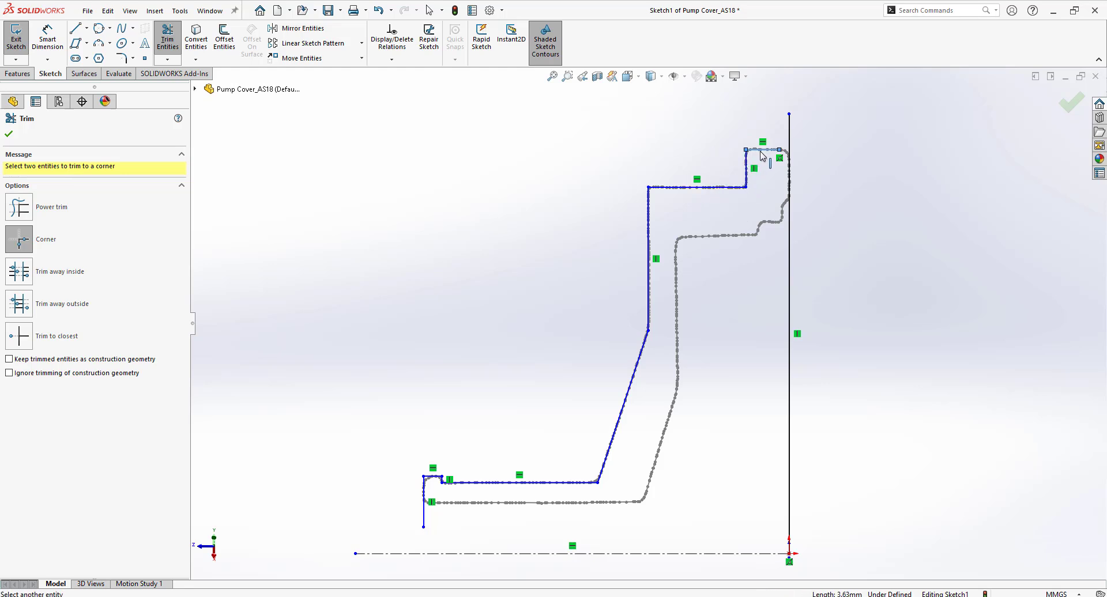
left_click(789, 170)
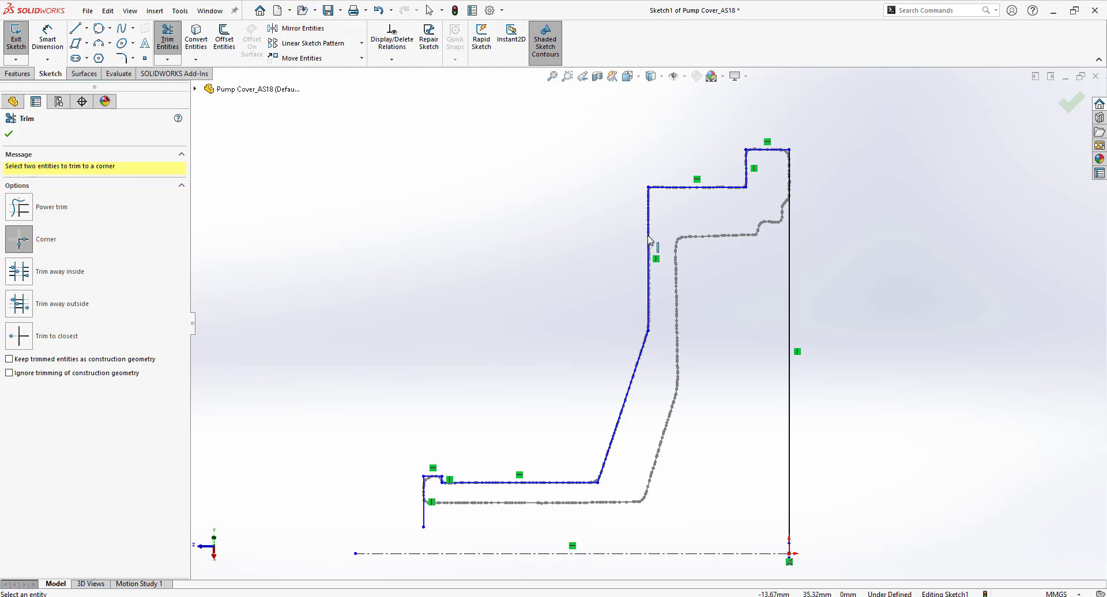
Step: Extend the vertical line at the pipe's lip to the horizontal centerline
key("s")
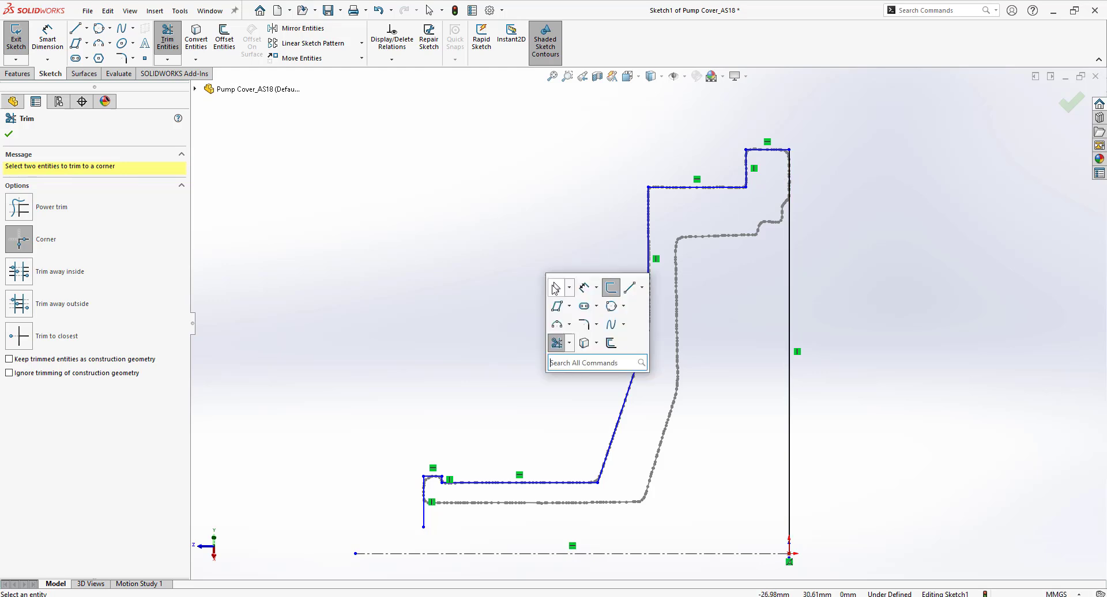
left_click(570, 344)
left_click(582, 376)
left_click(426, 511)
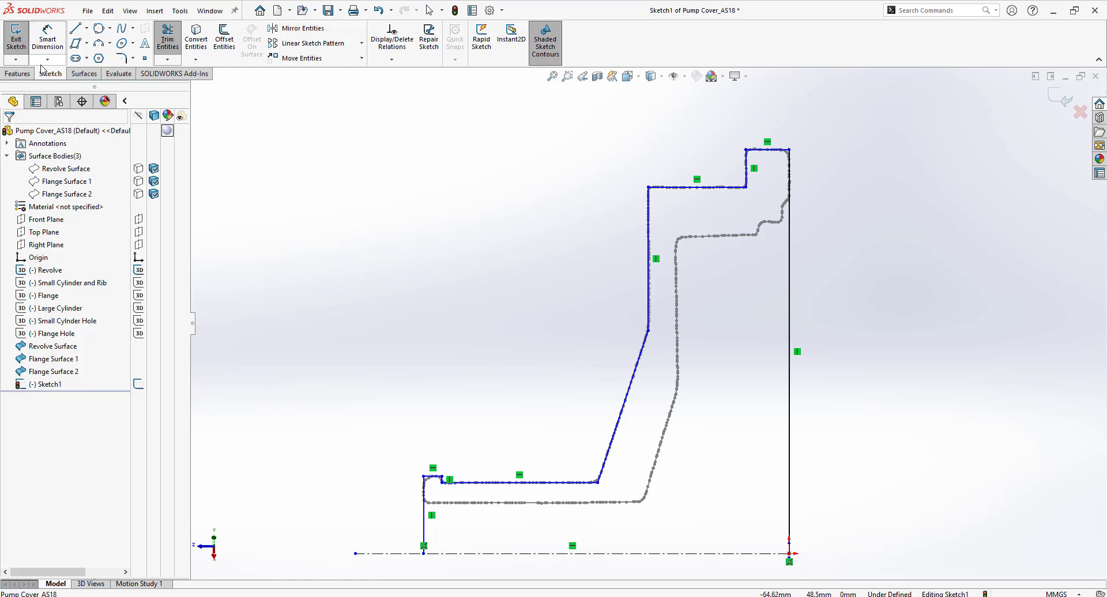
Step: Revolve the profile 360° about the centerline as a solid boss, letting the sketch be closed automatically
left_click(18, 75)
left_click(56, 37)
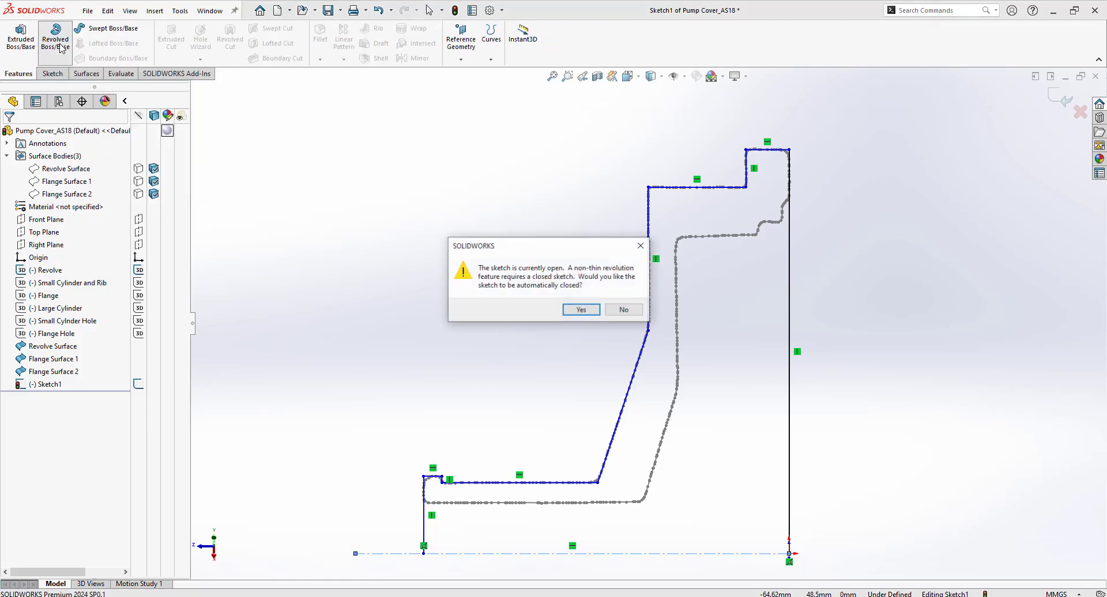
left_click(586, 311)
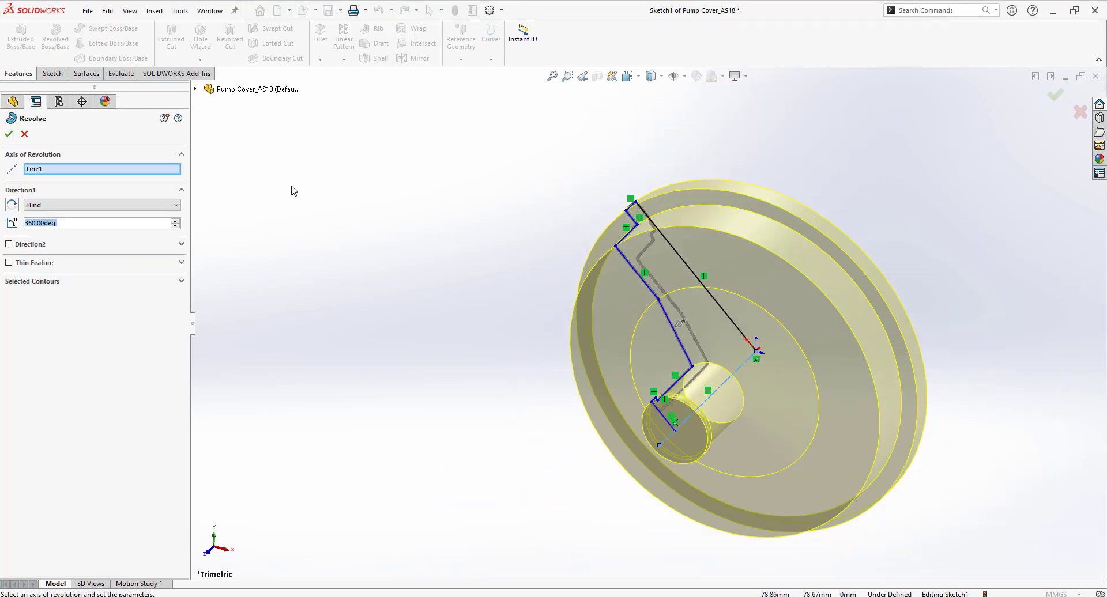
left_click(9, 135)
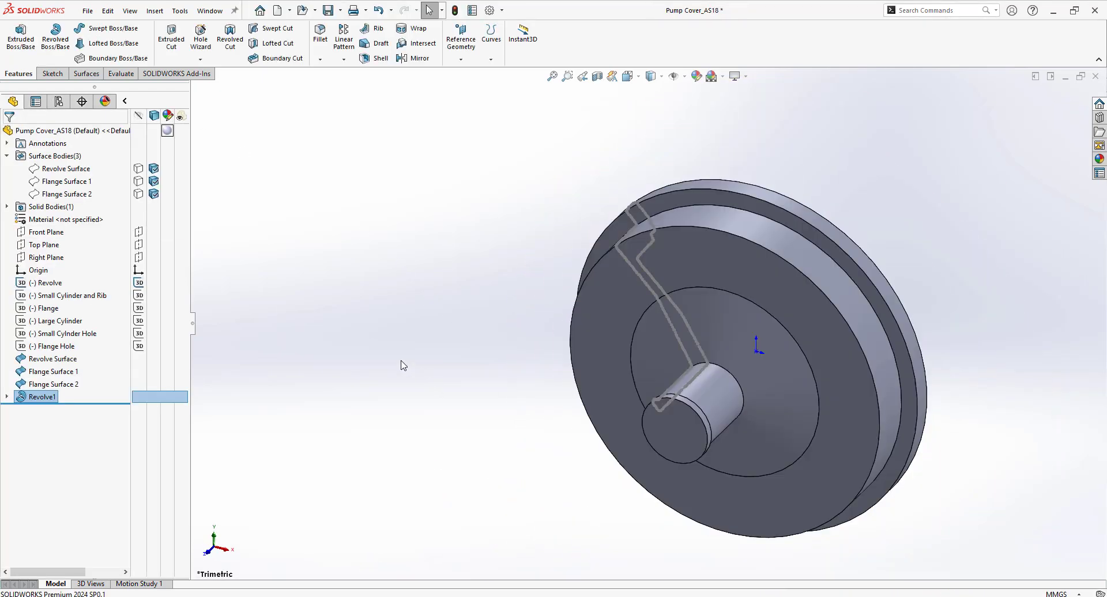
Step: Show the Small Cylinder and Rib section instead of the Revolve section, and start a sketch on the cover's flat outer ring face
left_click(140, 299)
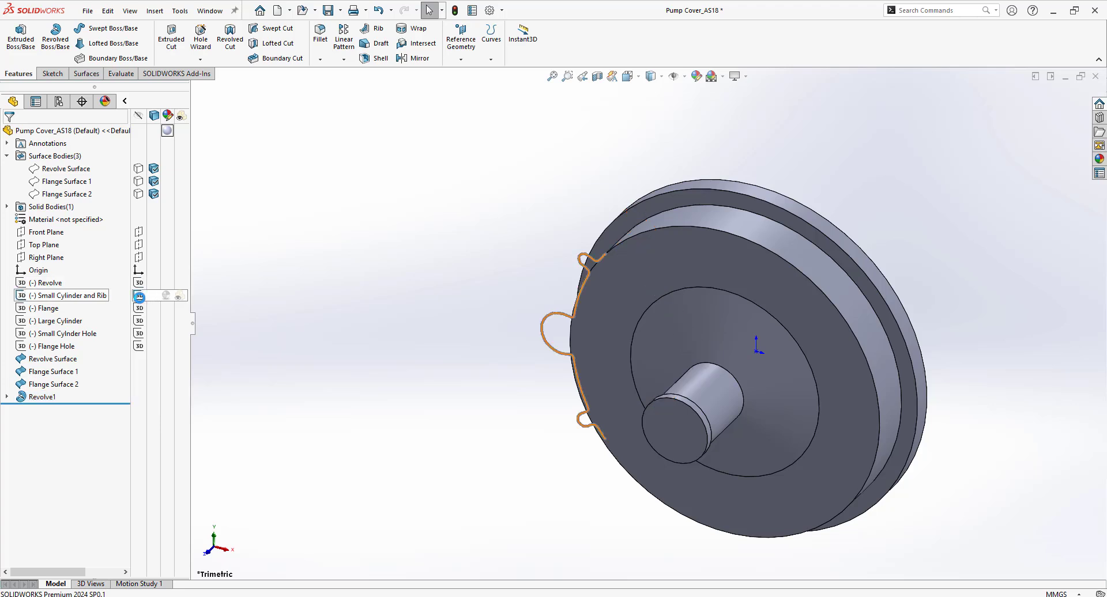
right_click(591, 334)
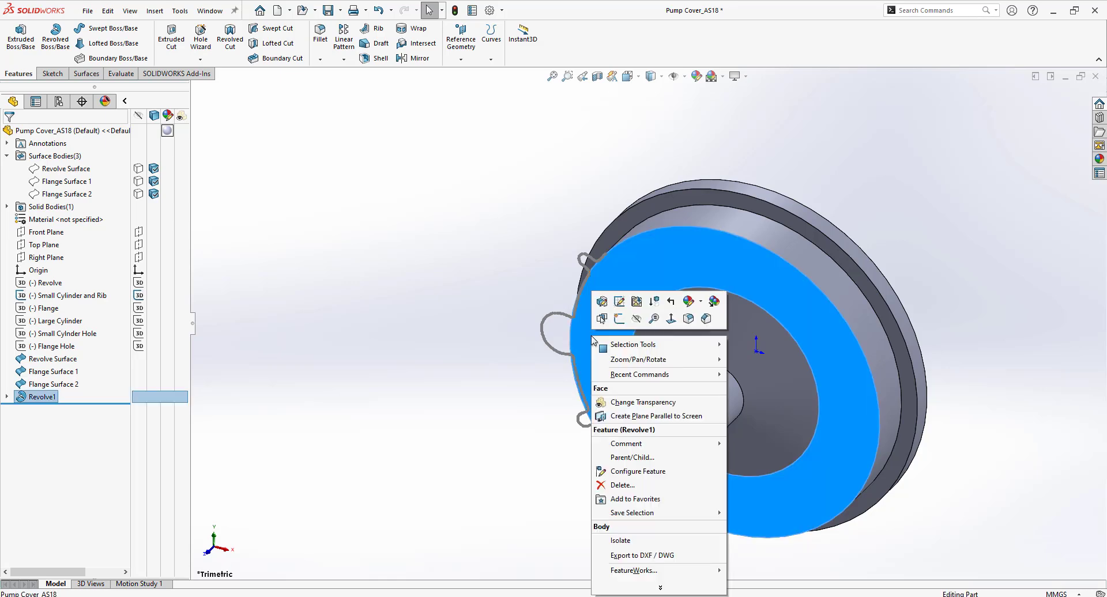
left_click(616, 323)
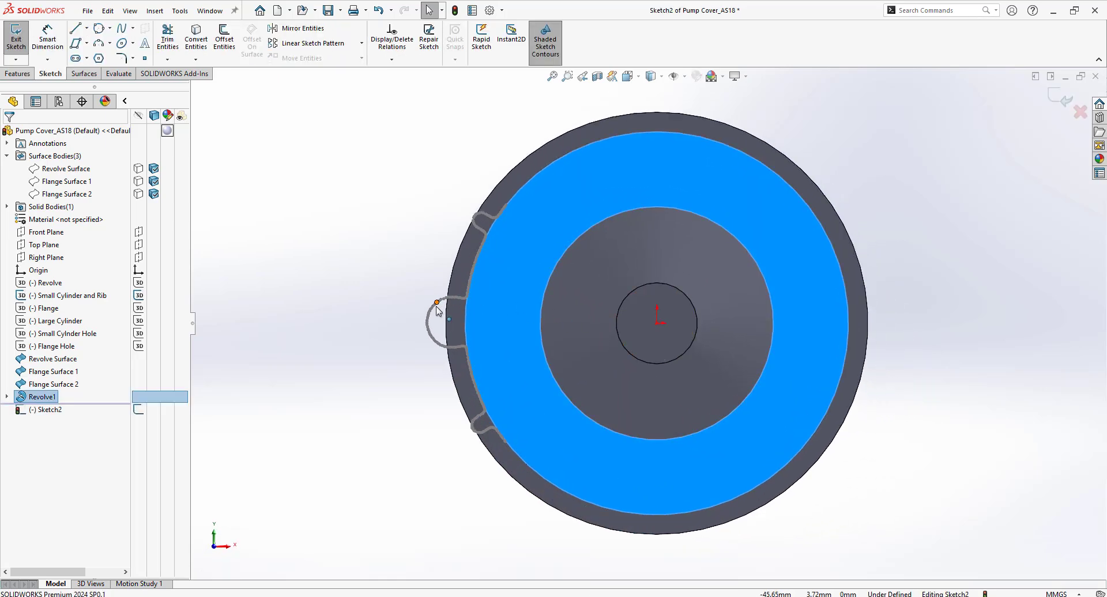
Step: Hide the revolved solid body so only the imported section is in view
scroll(496, 349, "down", 5)
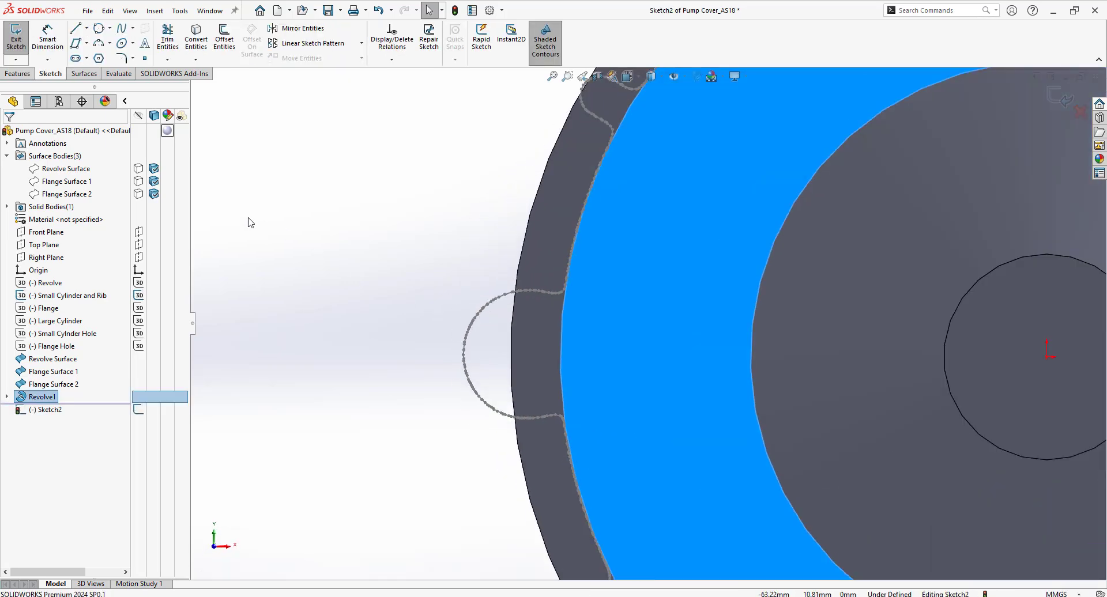
left_click(7, 206)
left_click(139, 220)
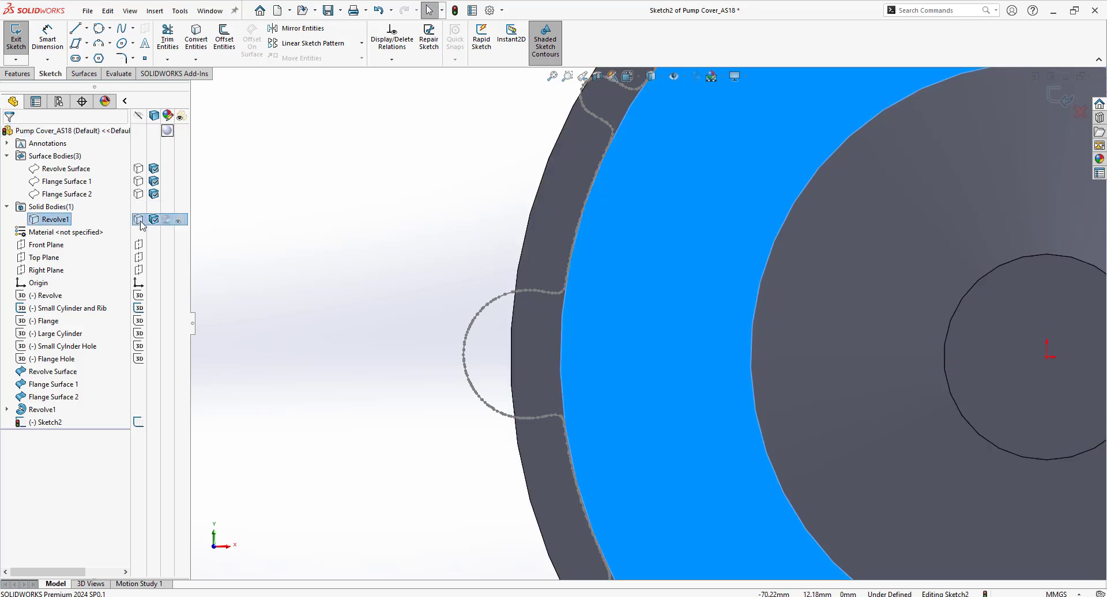
Step: Trace the small cylinder's section with a three-point perimeter circle of about 5.29 mm radius
scroll(469, 333, "down", 4)
key("s")
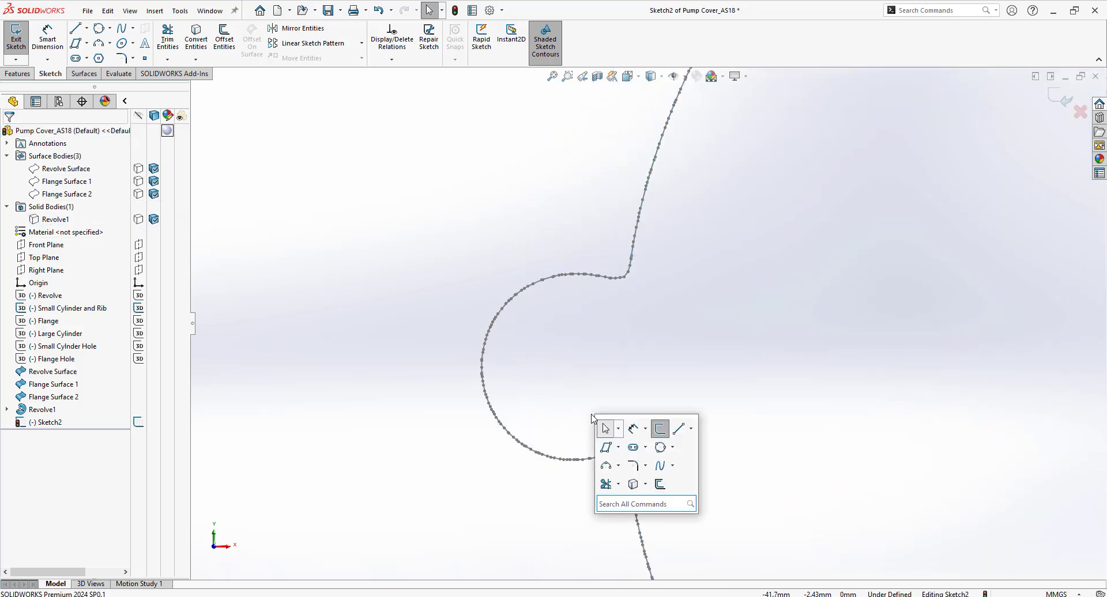
left_click(662, 449)
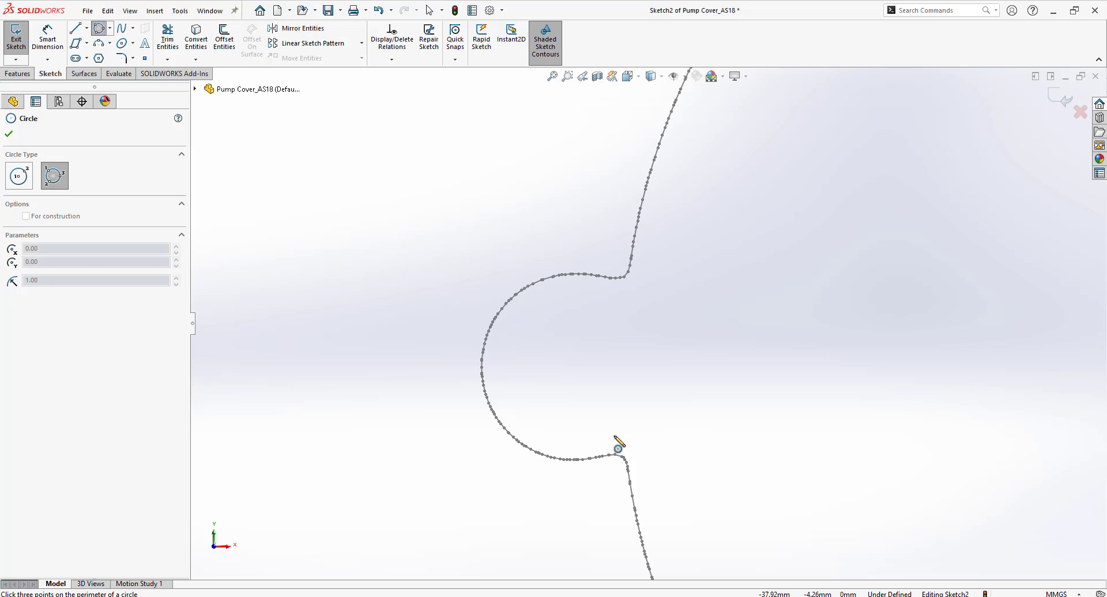
left_click(567, 460)
left_click(486, 364)
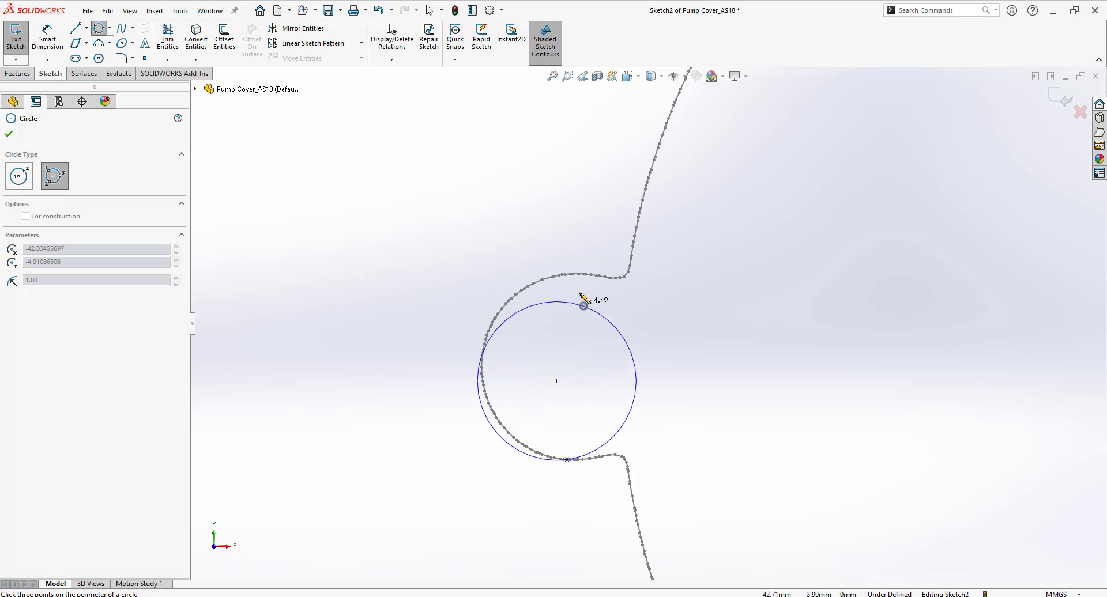
left_click(596, 276)
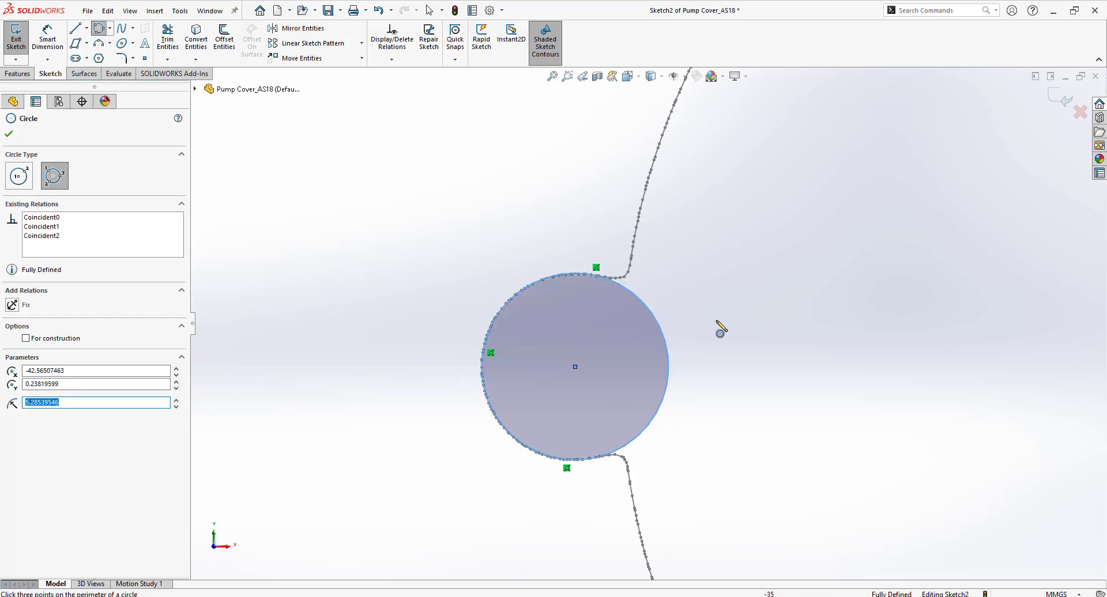
key("Escape")
Step: Delete the three coincident relations that tie the circle to the imported section's points
left_click(596, 268)
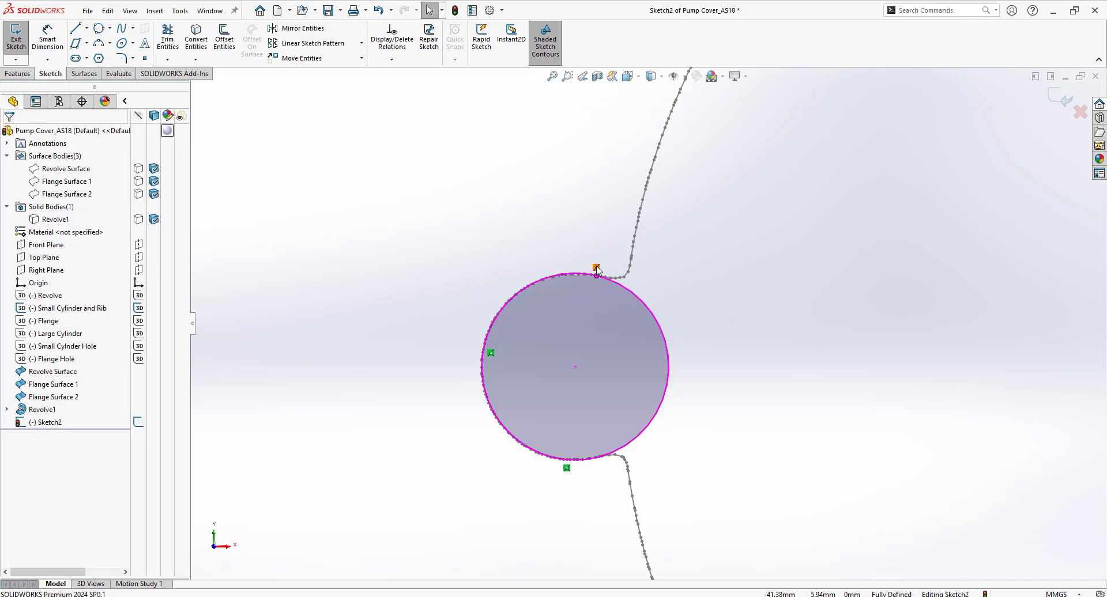
key("Delete")
left_click(490, 353)
key("Delete")
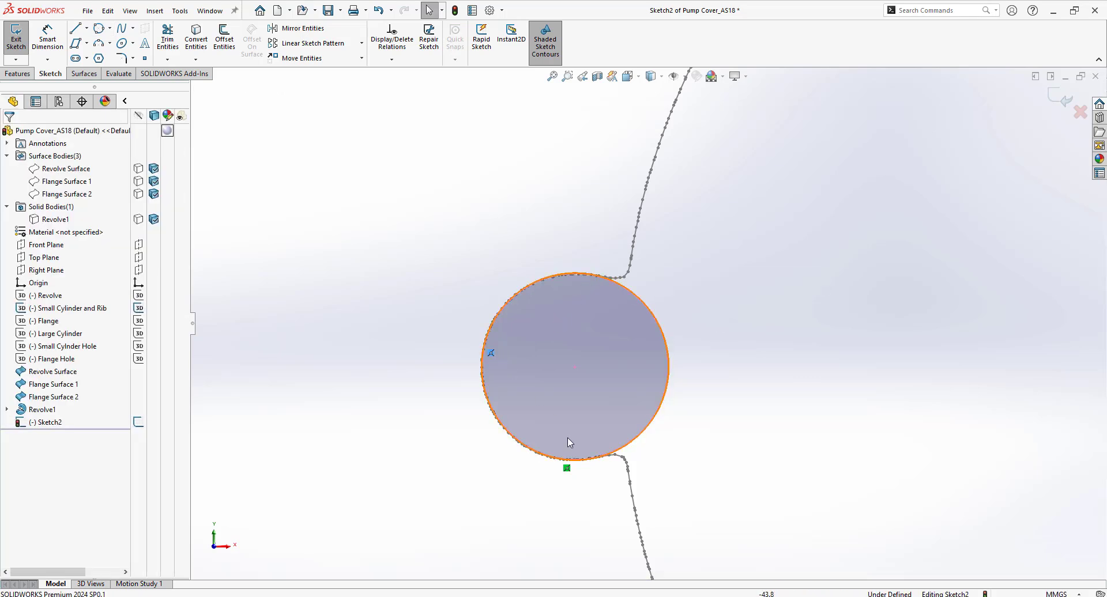
left_click(567, 468)
key("Delete")
Step: Sketch a horizontal centerline from the origin across and past the small cylinder's circle
scroll(628, 421, "up", 6)
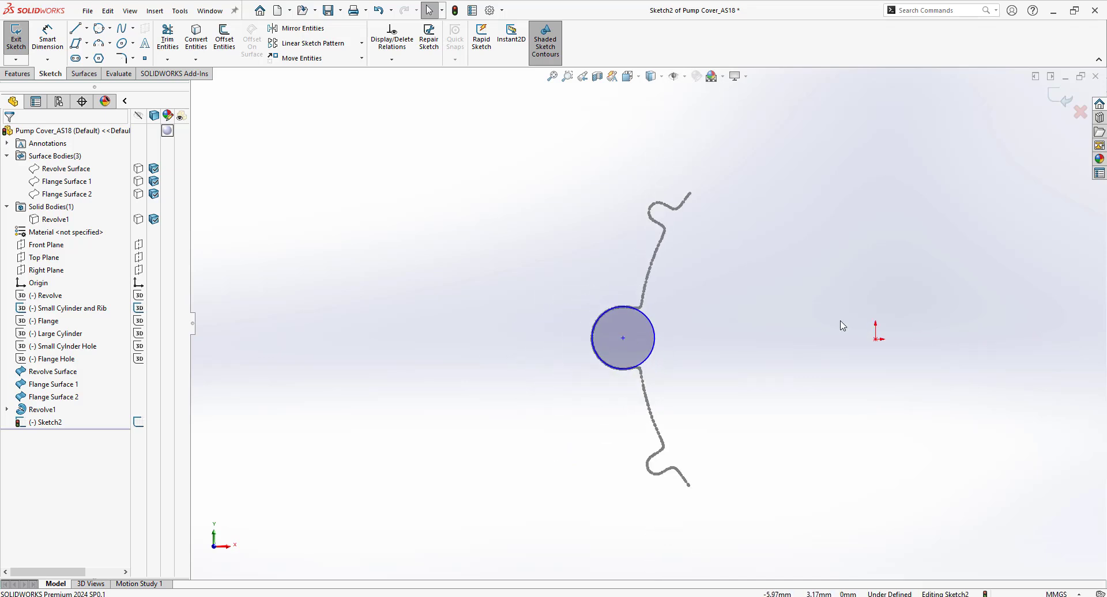
key("s")
left_click(942, 339)
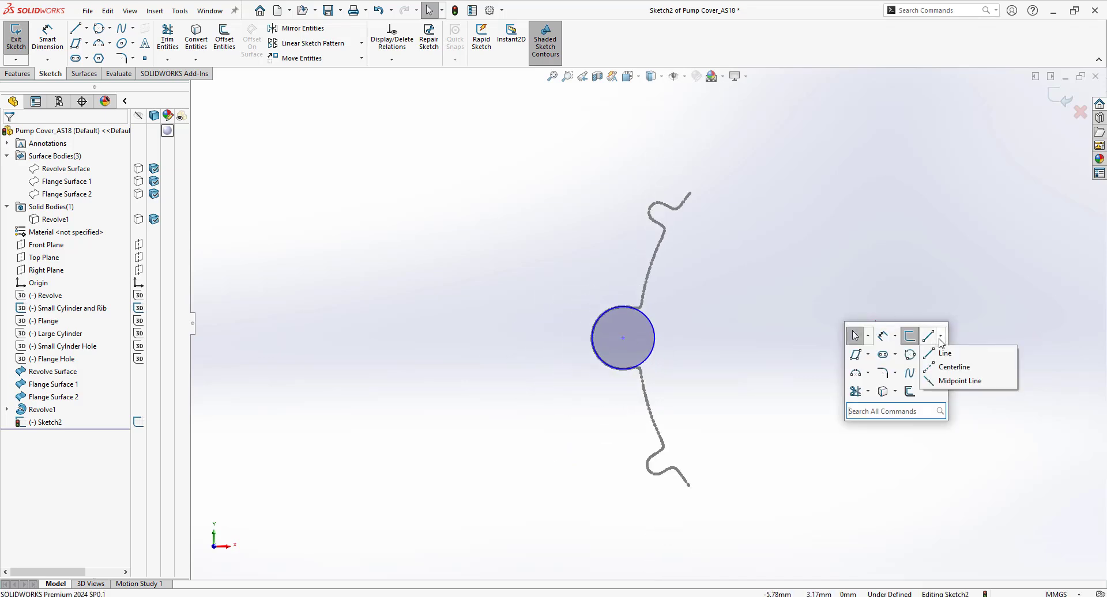
left_click(948, 366)
left_click(876, 340)
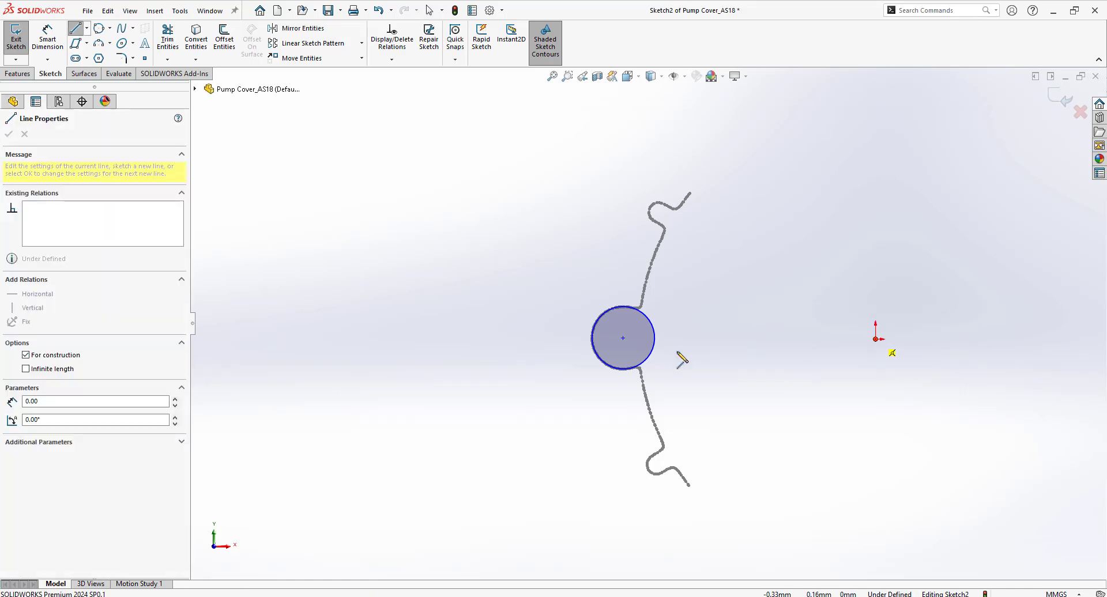
left_click(548, 339)
key("Escape")
Step: Make the circle's center coincident with the horizontal centerline
scroll(635, 350, "down", 3)
left_click(611, 324)
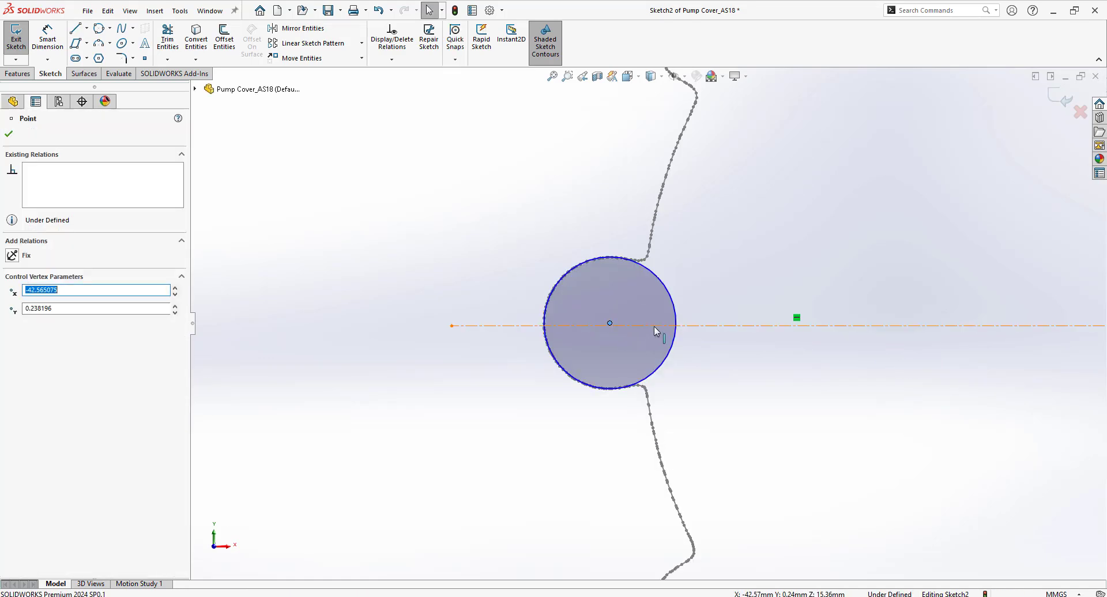
left_click(654, 327, "ctrl")
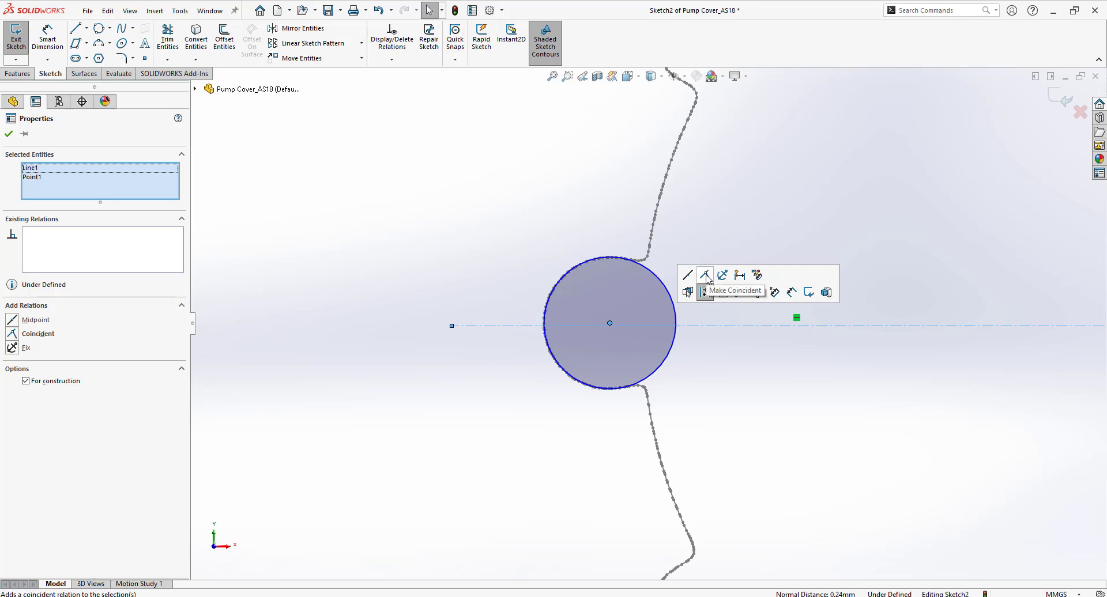
left_click(706, 275)
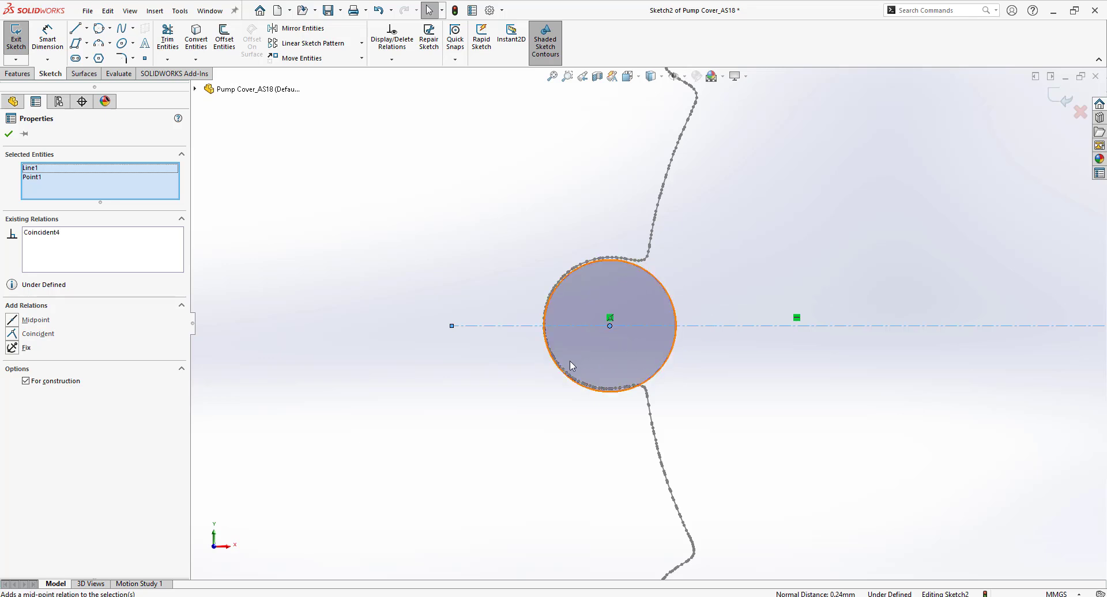
Step: Show the revolved solid body again behind the circle sketch in a tilted view
scroll(570, 361, "up", 4)
scroll(563, 363, "down", 8)
middle_click_drag(724, 369, 821, 233)
left_click(9, 134)
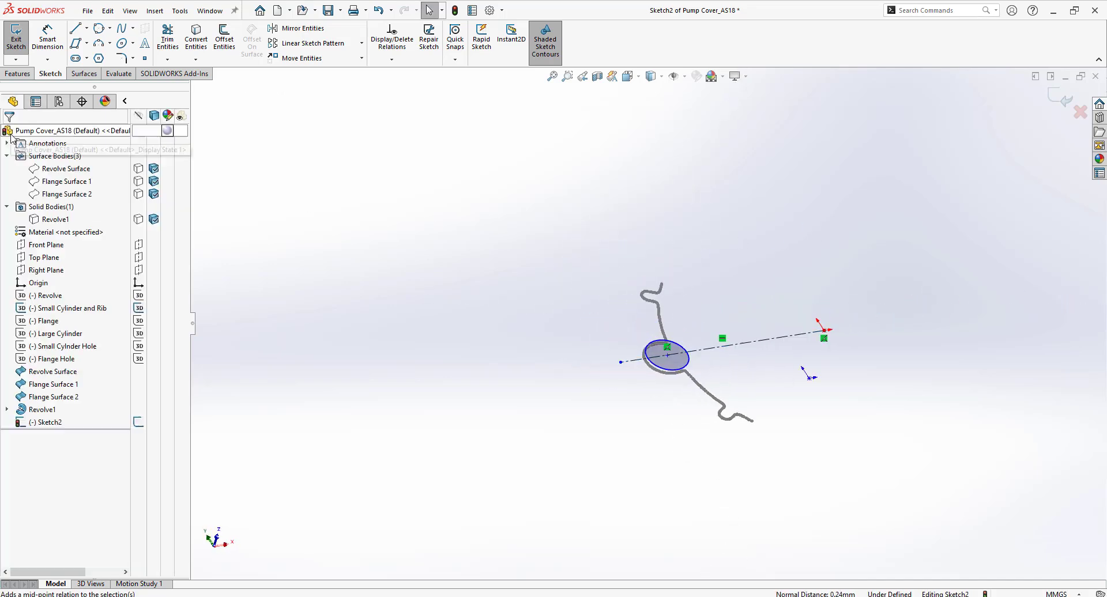
left_click(154, 220)
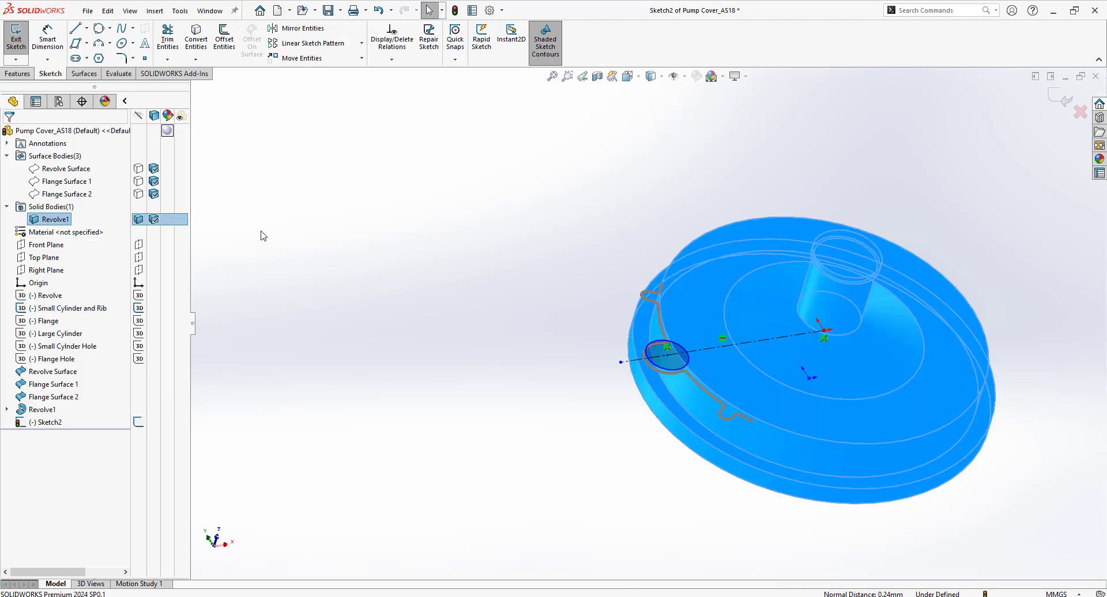
Step: Extrude the small cylinder's circle up to the flat back face of the cover, merged with the body
left_click(557, 331)
left_click(16, 74)
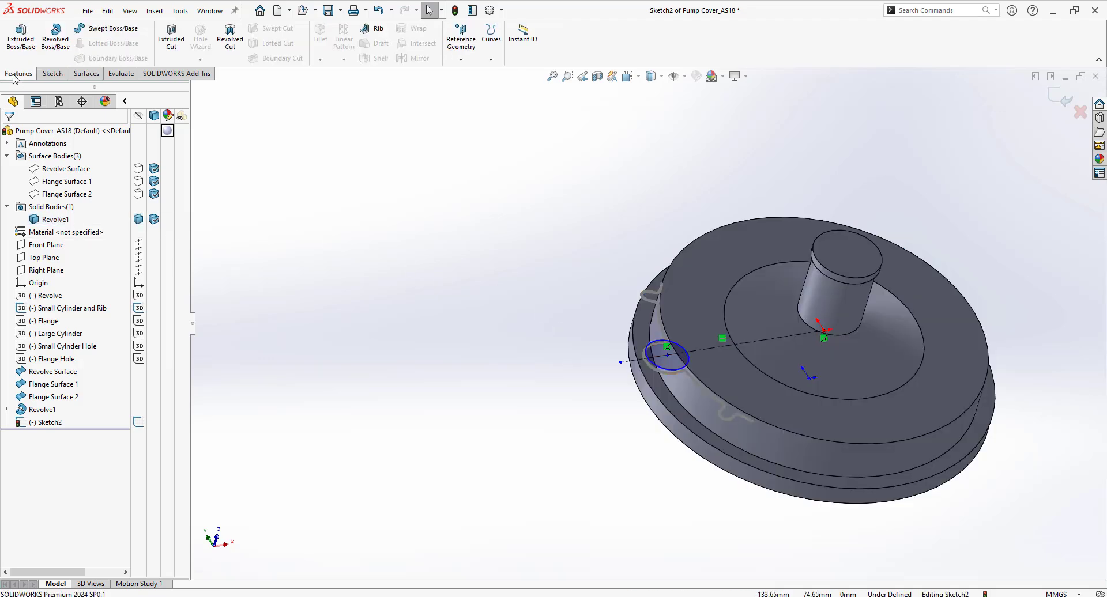
left_click(19, 45)
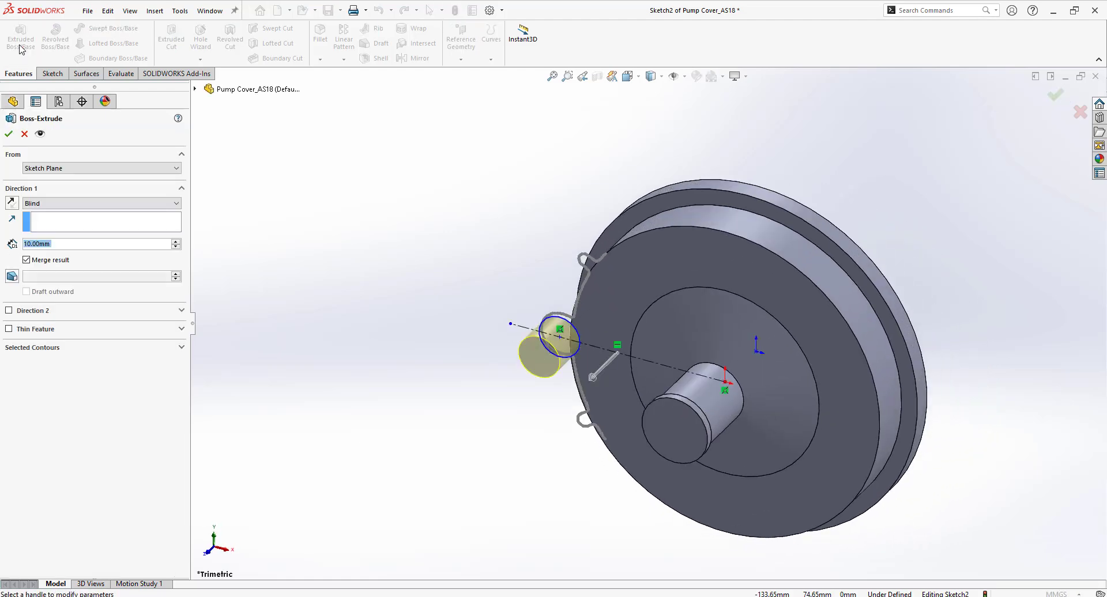
left_click(120, 203)
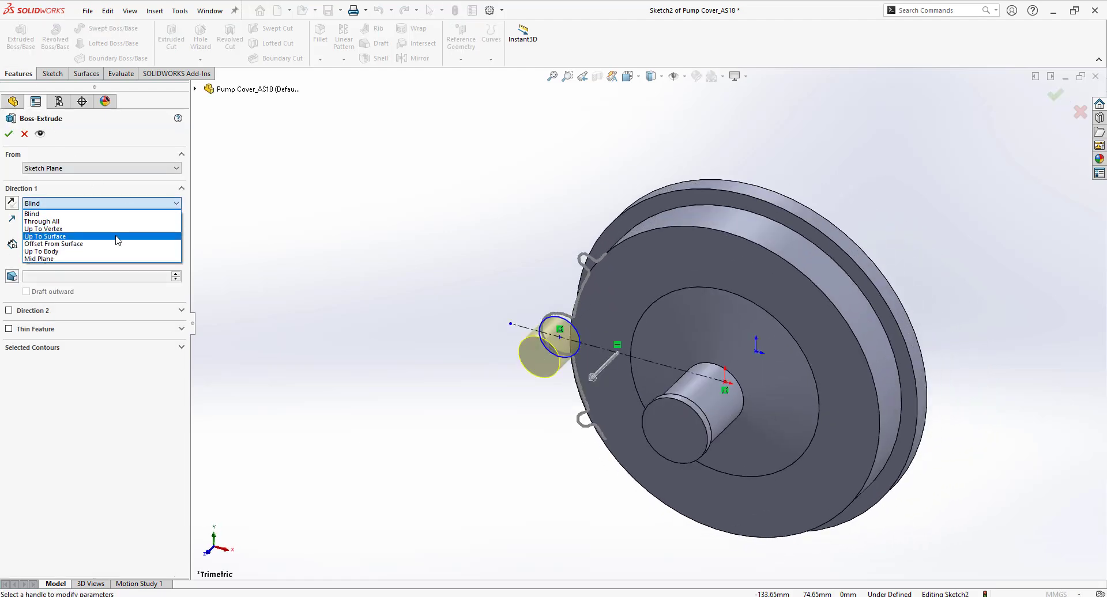
left_click(118, 237)
middle_click_drag(675, 161, 507, 322)
left_click(749, 229)
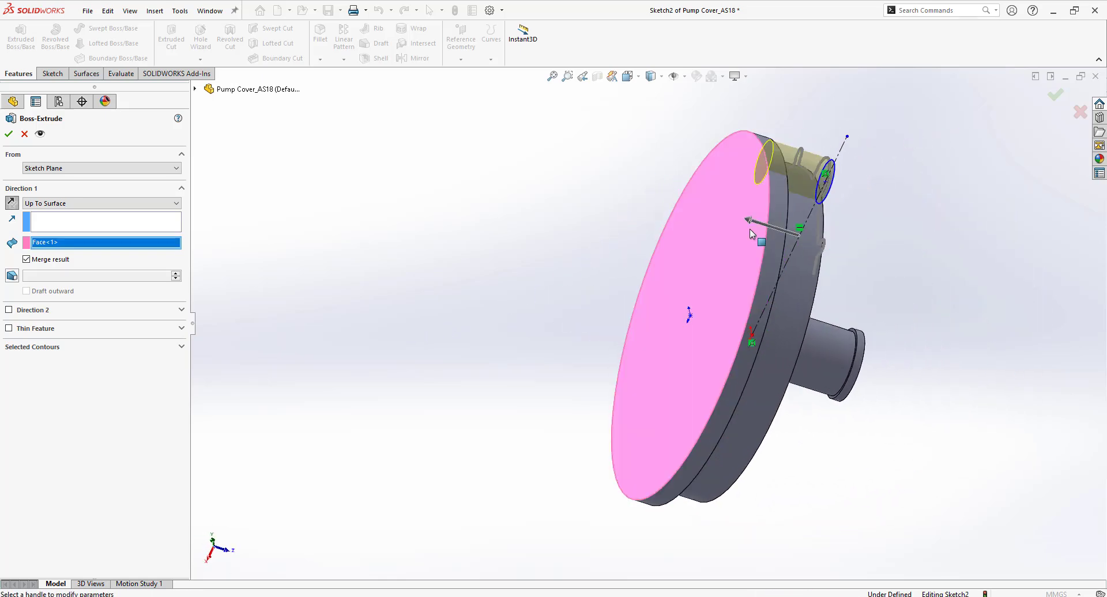
middle_click_drag(779, 219, 328, 417)
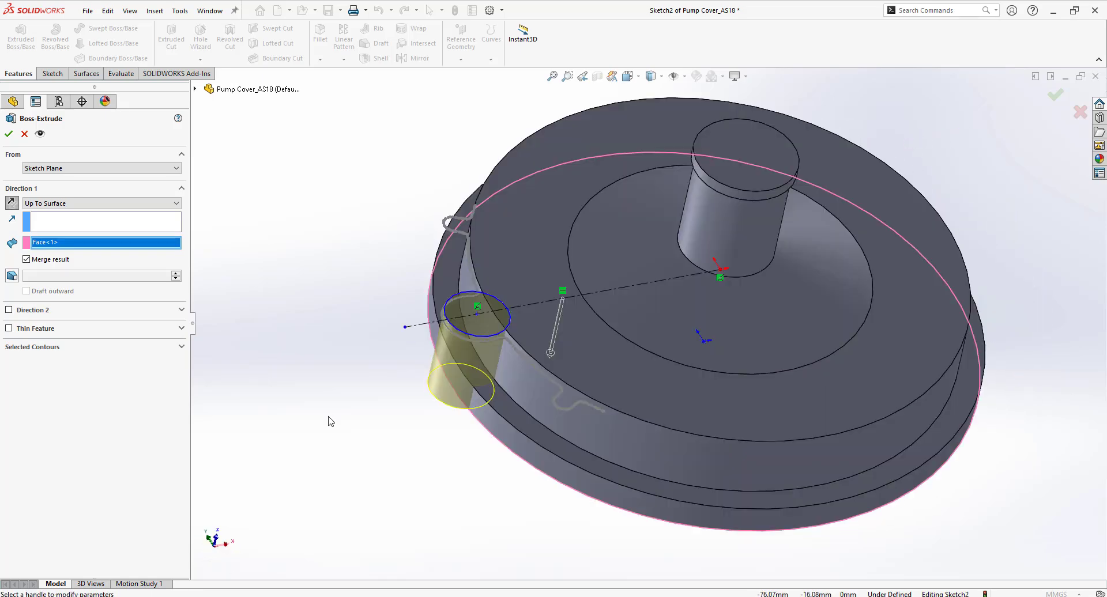
left_click(8, 134)
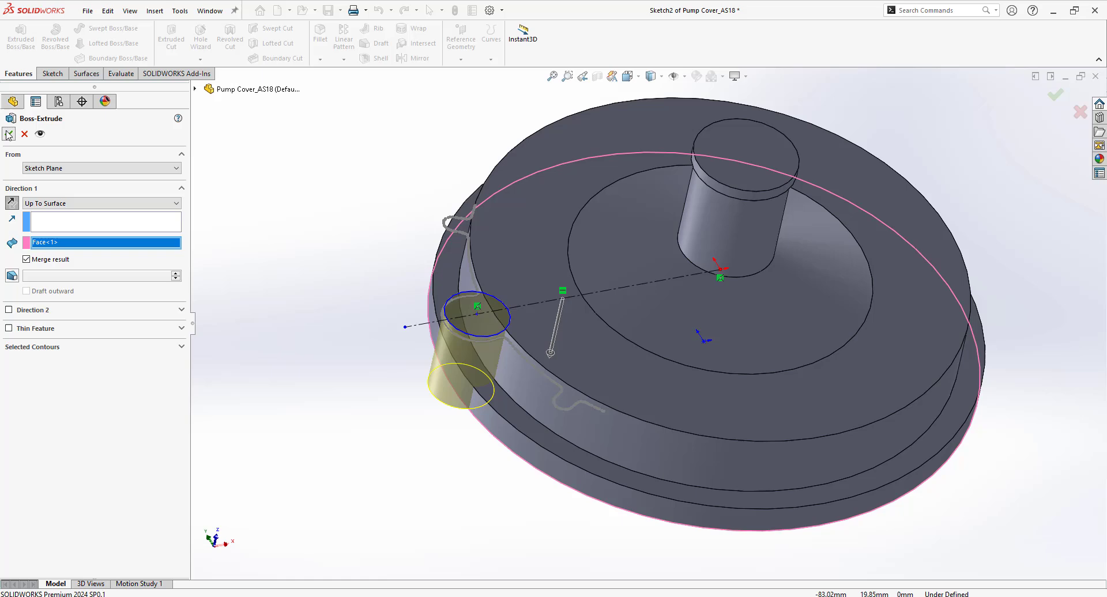
Step: Start a sketch on the cover's flat ring-shaped front face and hide the solid body to expose the upper rib section
right_click(512, 259)
left_click(542, 237)
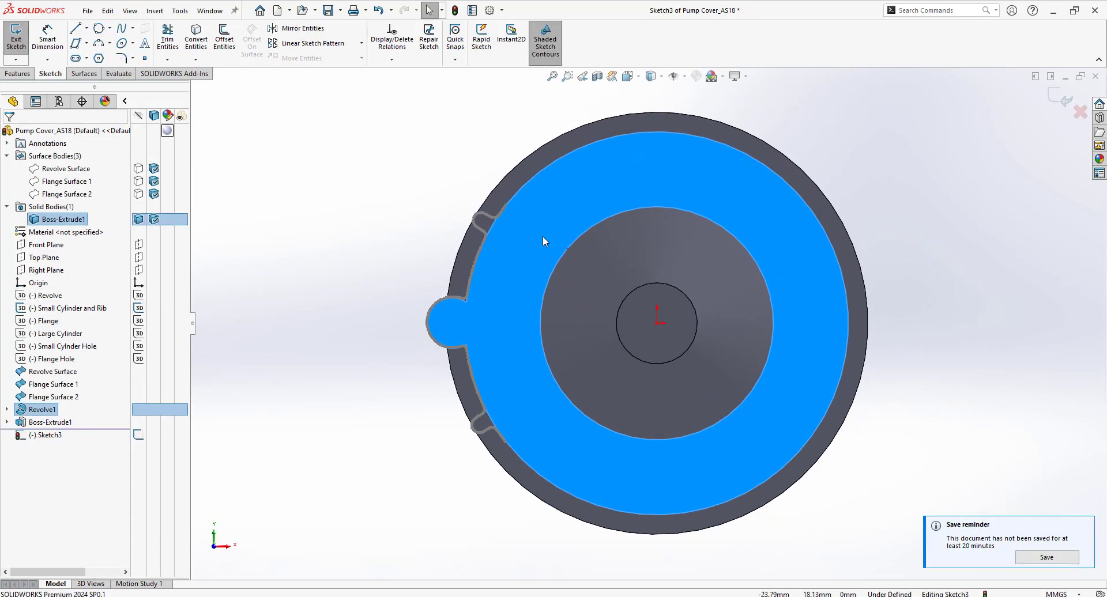
scroll(511, 211, "down", 5)
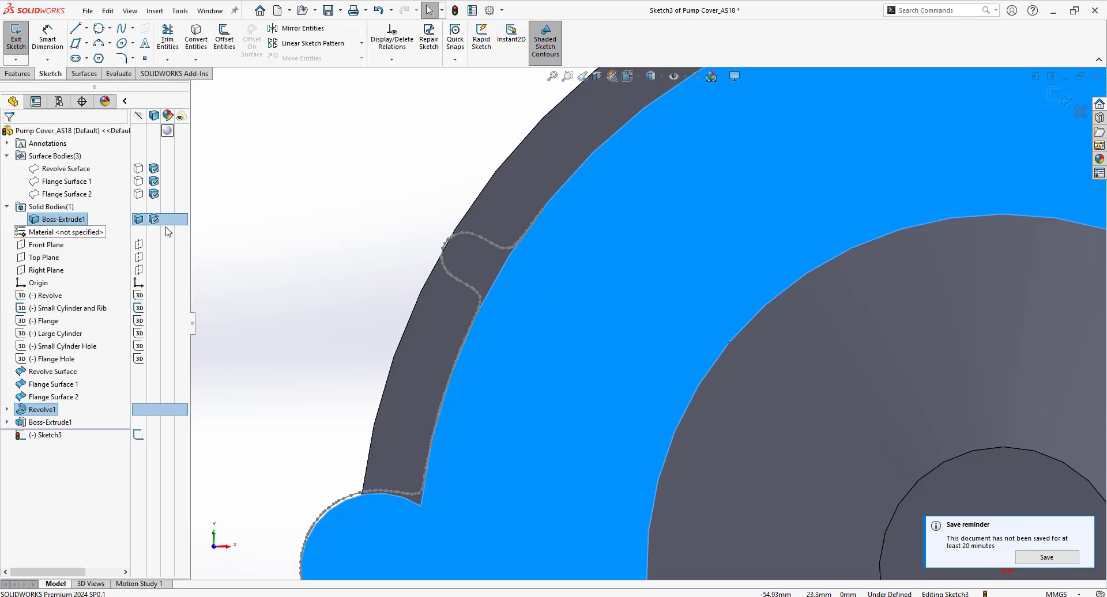
left_click(140, 220)
scroll(492, 266, "down", 3)
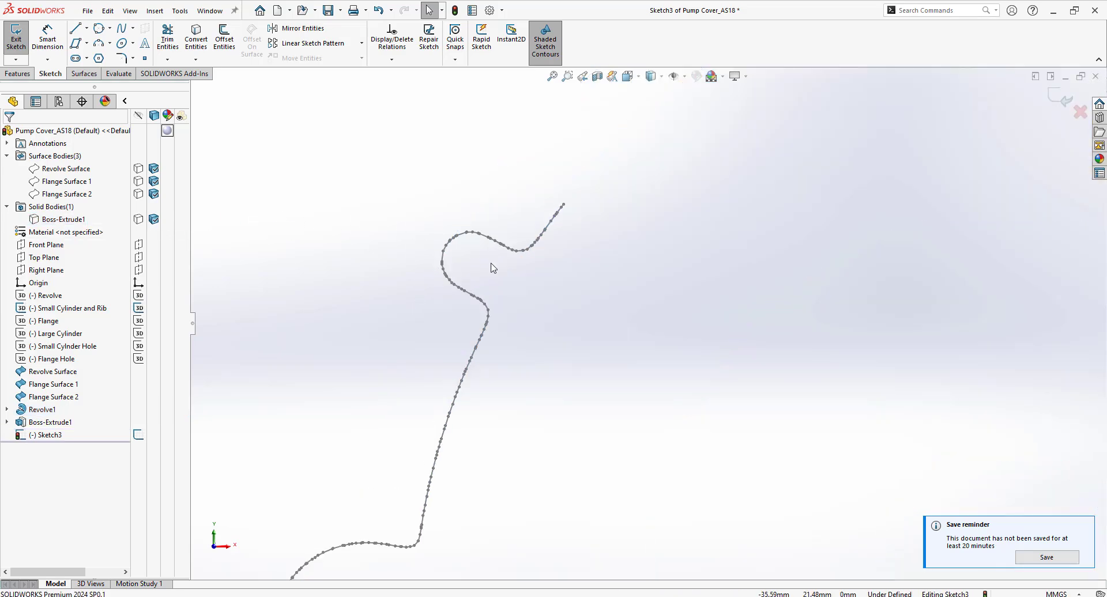
scroll(493, 277, "down", 1)
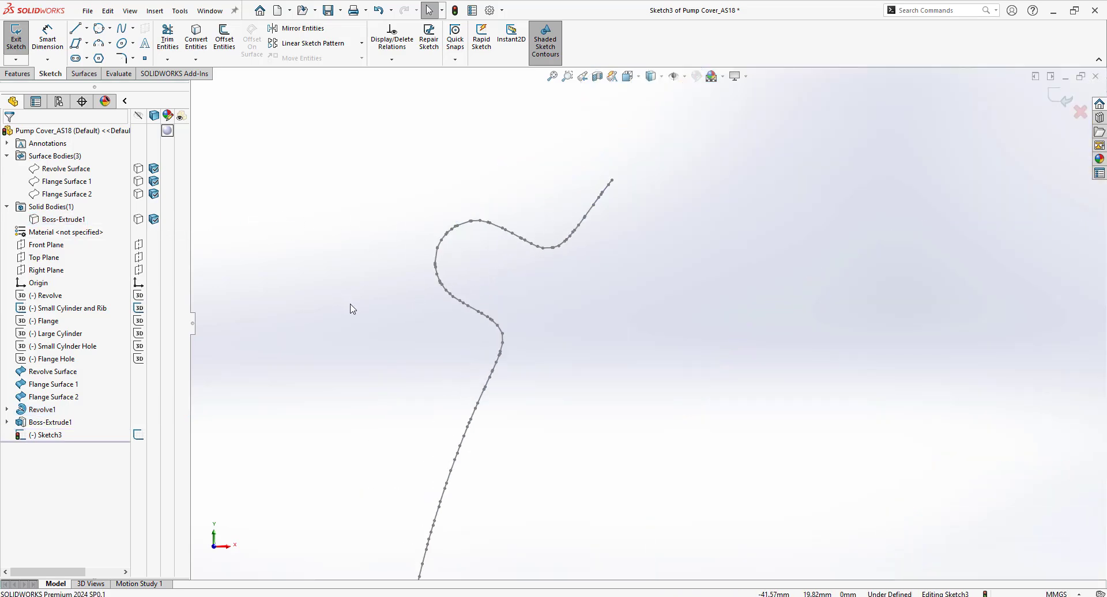
Step: Sketch a straight slot about 10.4 mm between centers and 3.1 mm wide over the upper rib section, fitting its outer end to the outline
key("s")
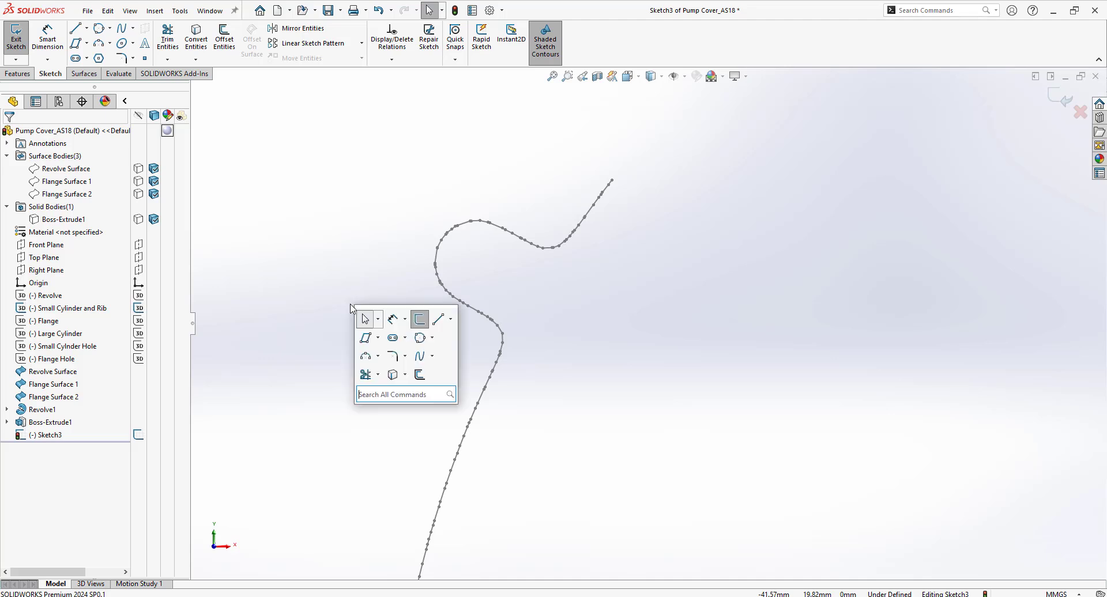
left_click(392, 339)
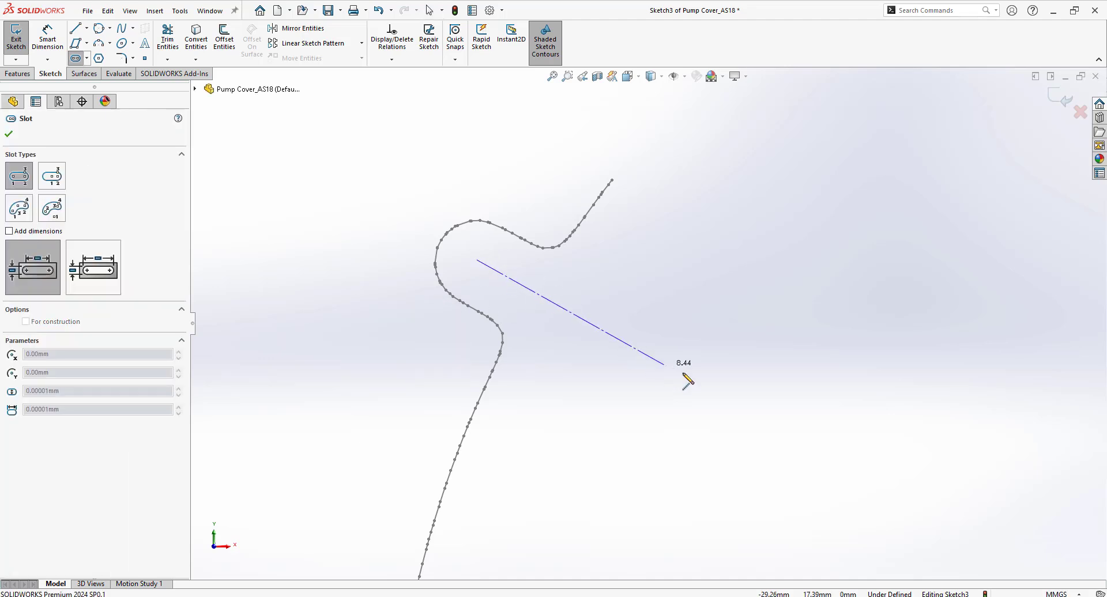
left_click(710, 388)
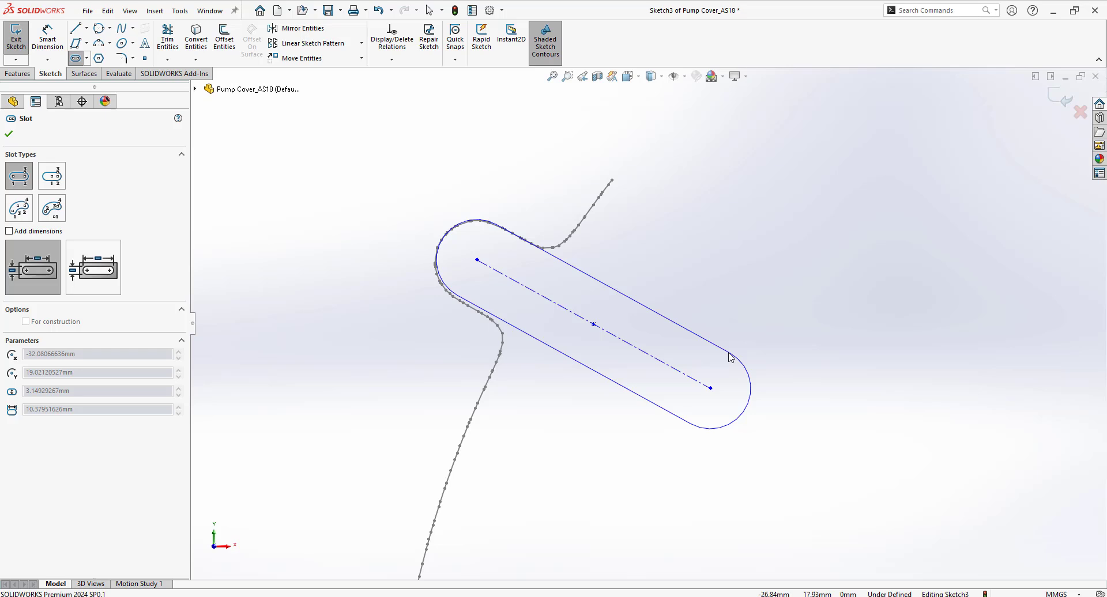
left_click(729, 354)
key("Escape")
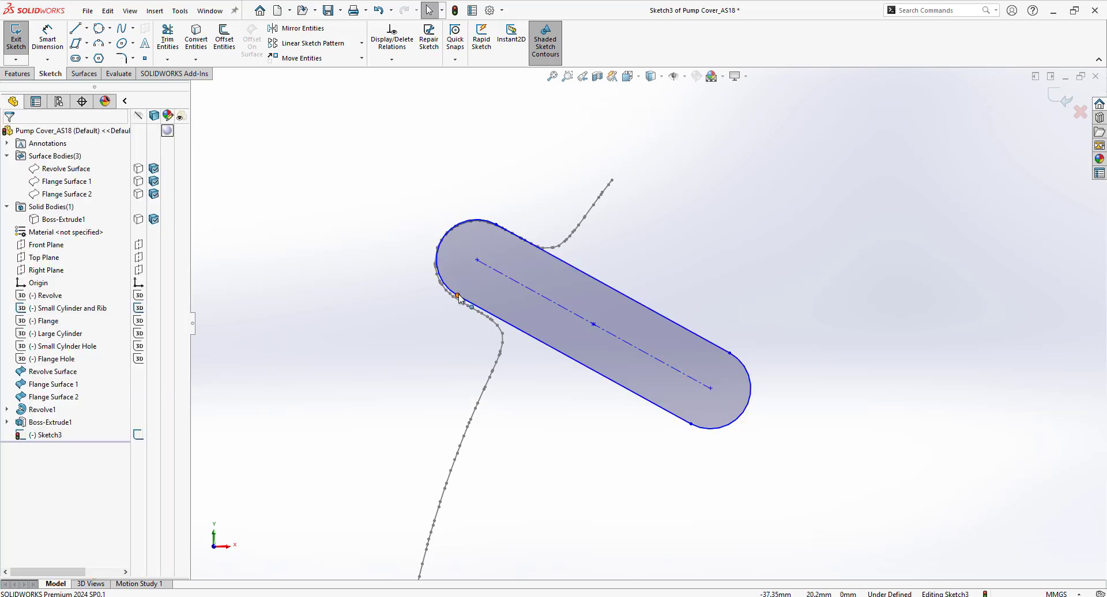
left_click_drag(459, 296, 460, 311)
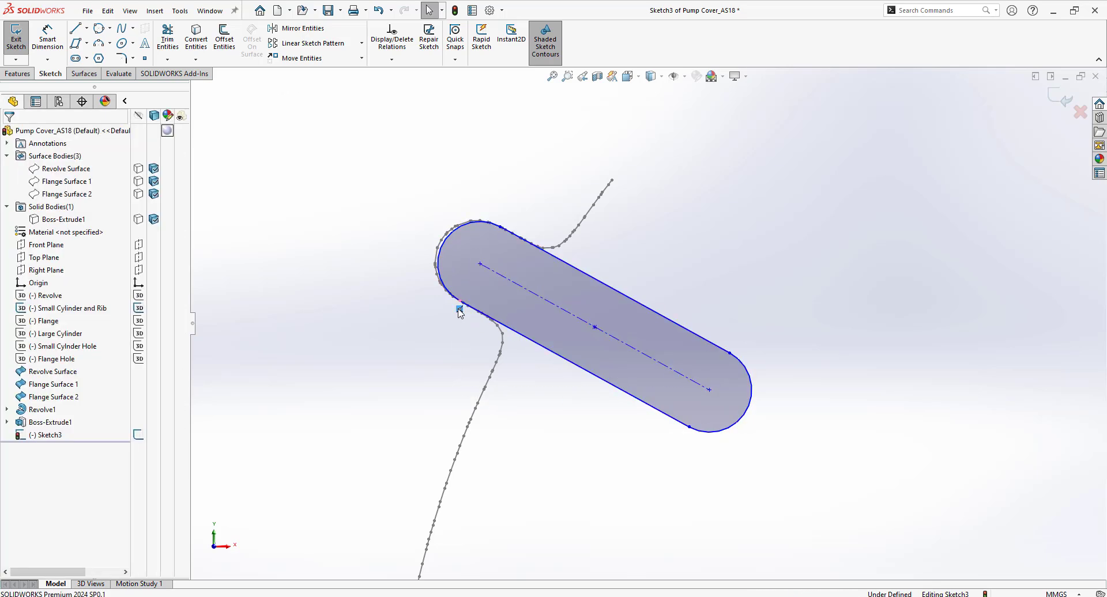
mouse_move(479, 264)
left_mouse_down()
mouse_move(469, 258)
mouse_move(477, 263)
left_mouse_up()
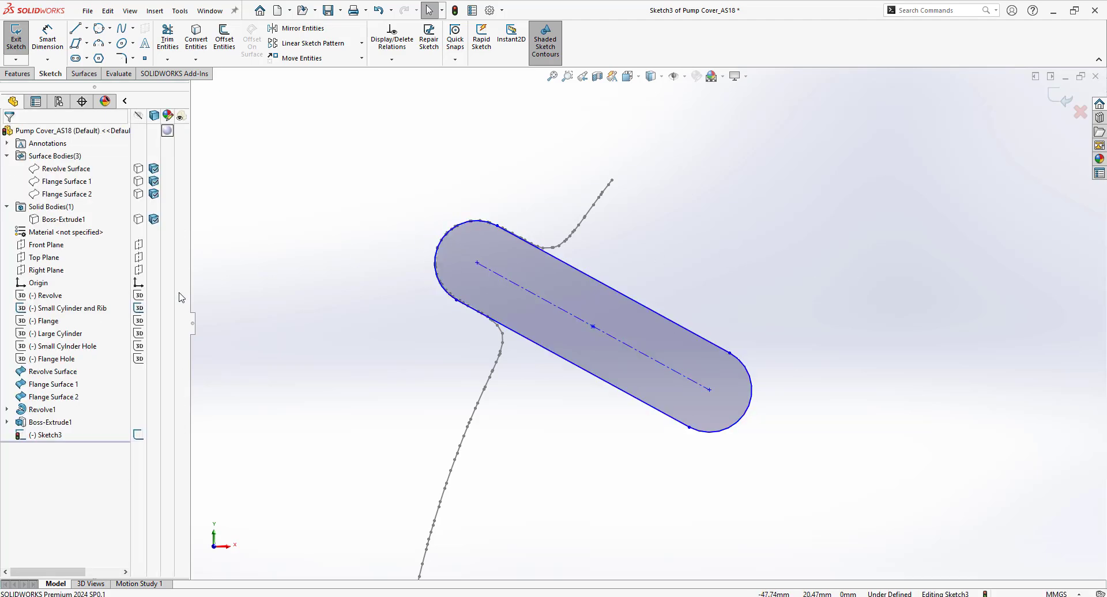
Step: Show the solid body instead of the imported rib section and make the slot's outer arc tangent to the cover's outer circular edge
left_click(142, 308)
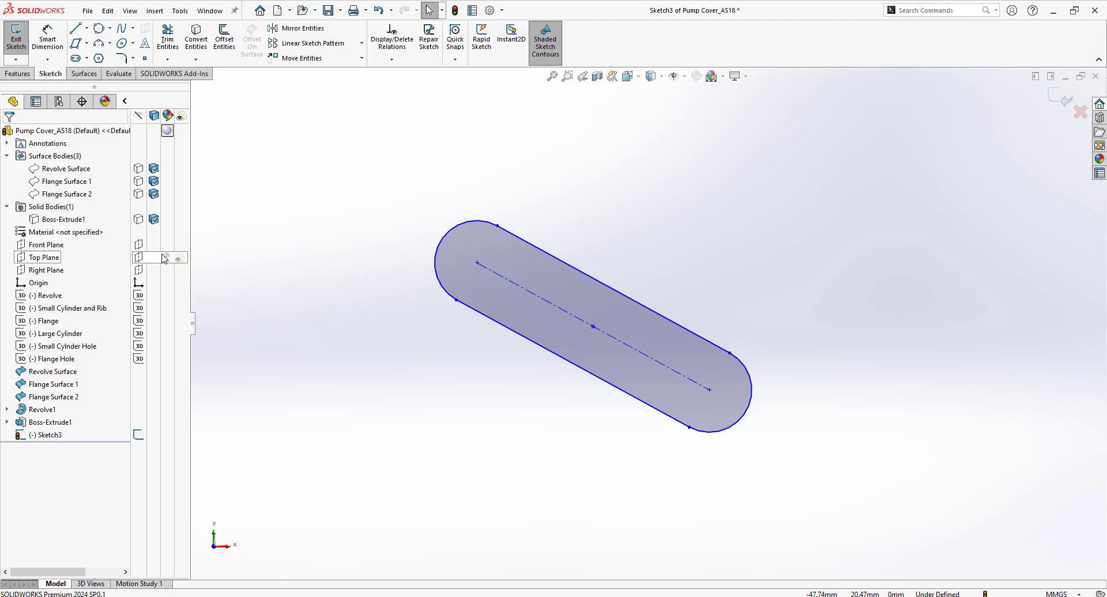
left_click(139, 220)
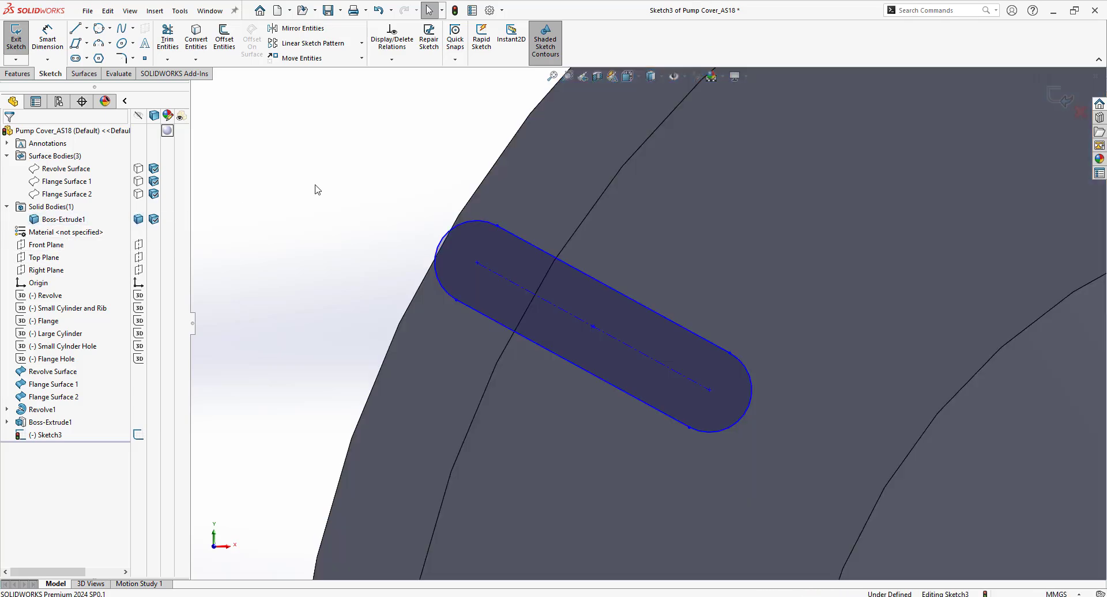
left_click(473, 195)
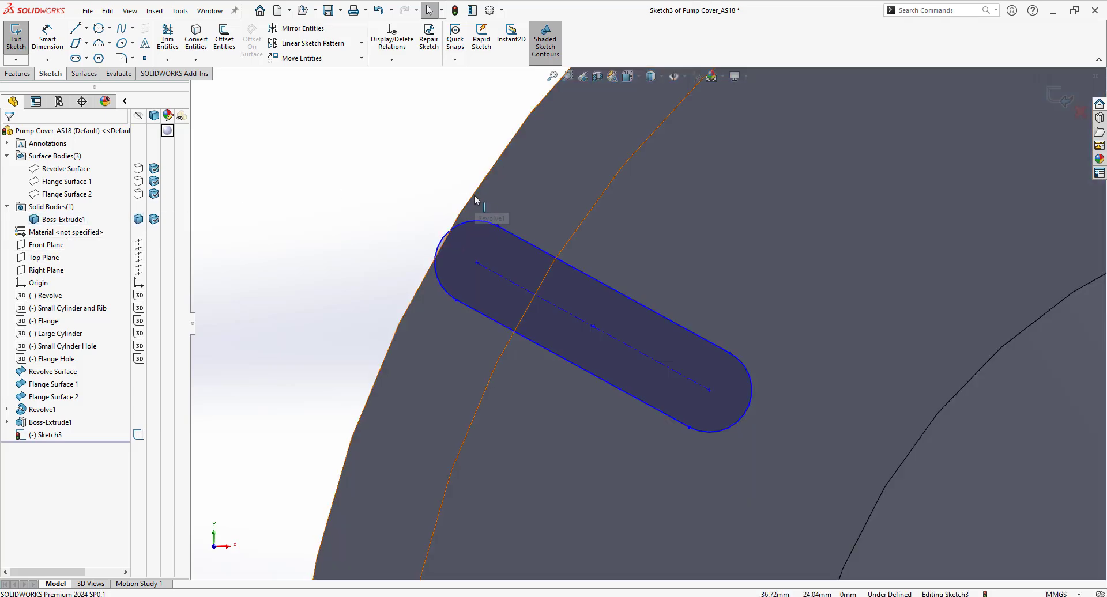
left_click(471, 230, "ctrl")
left_click(539, 170)
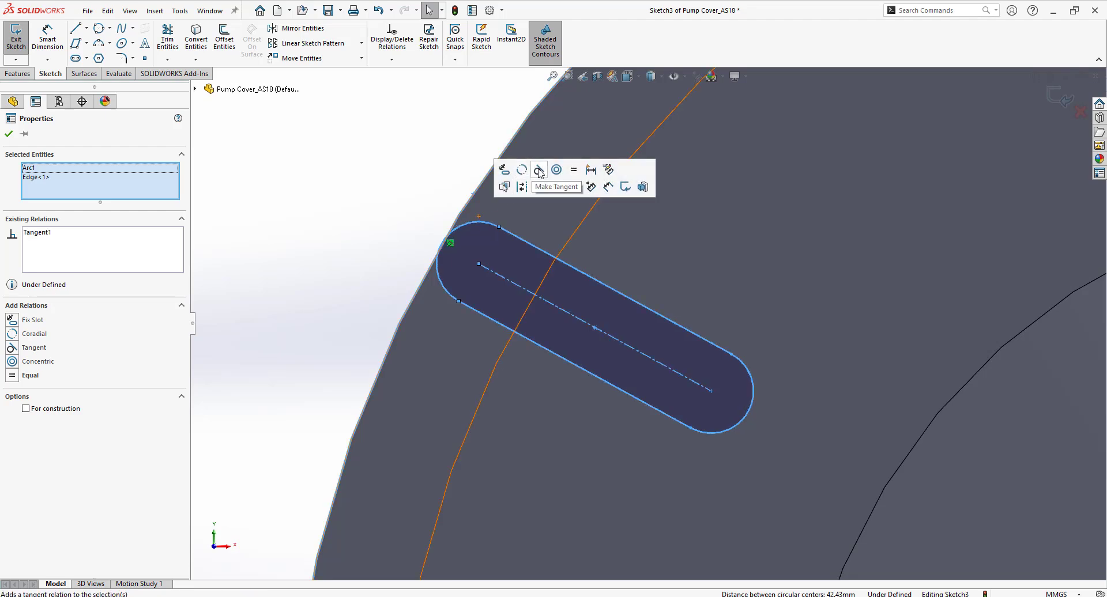
left_click(395, 199)
Step: Extrude the rib's slot profile up to the flat back face of the cover, merged with the body
scroll(441, 321, "up", 10)
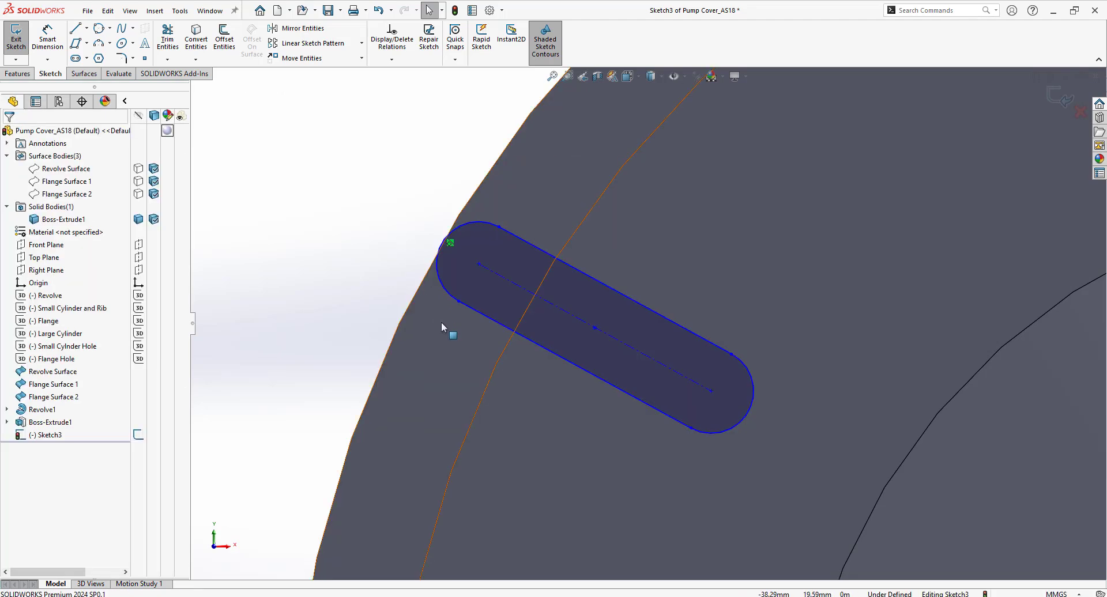
left_click(18, 74)
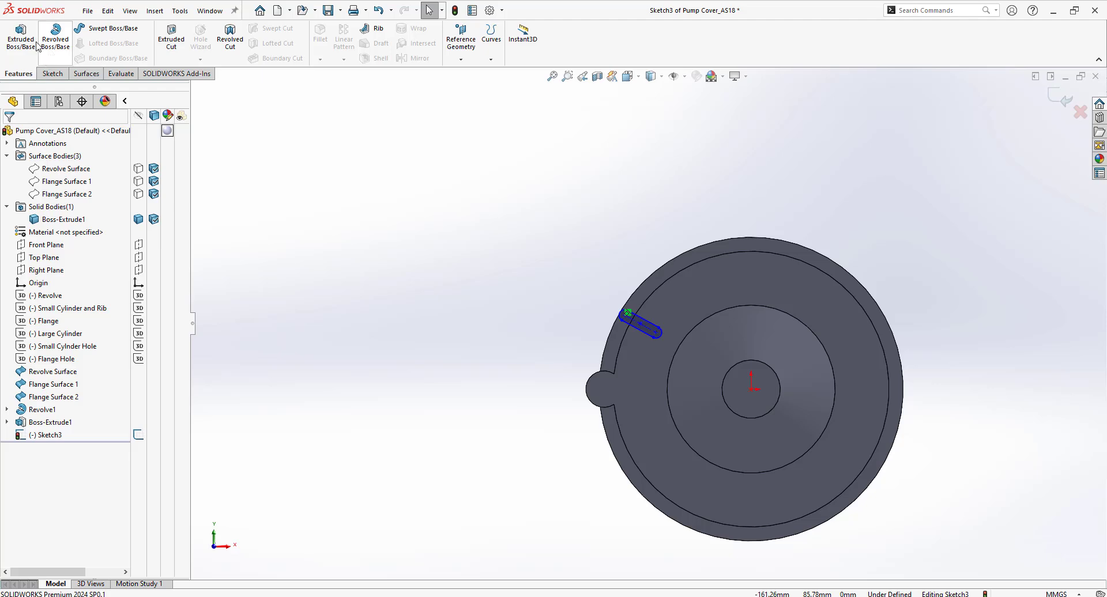
key("ctrl+7")
middle_click_drag(388, 234, 485, 410)
left_click(485, 411)
key("ctrl+7")
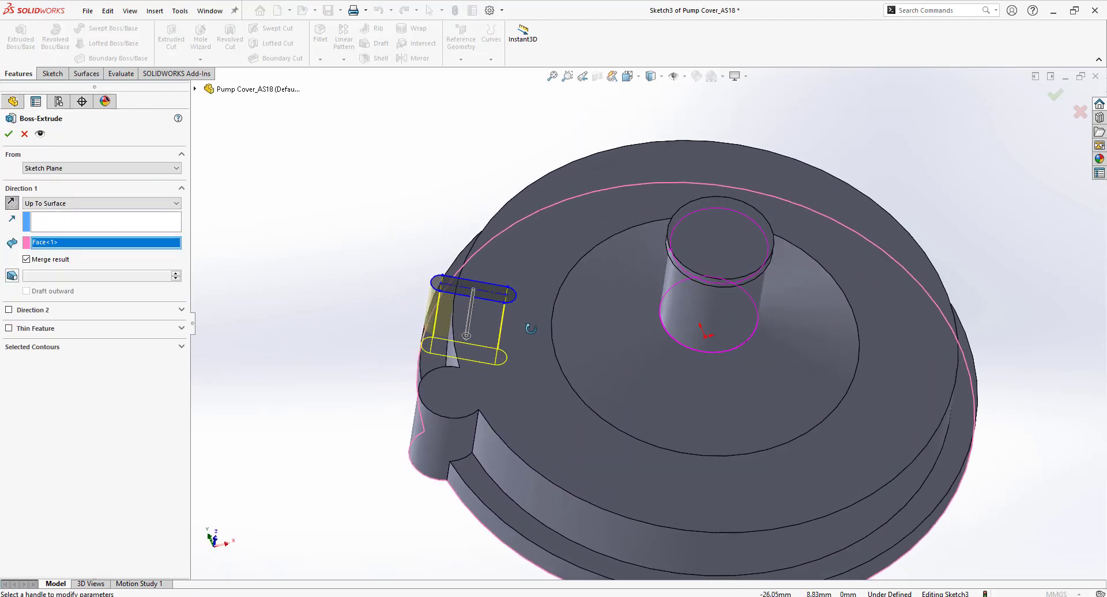
left_click(9, 133)
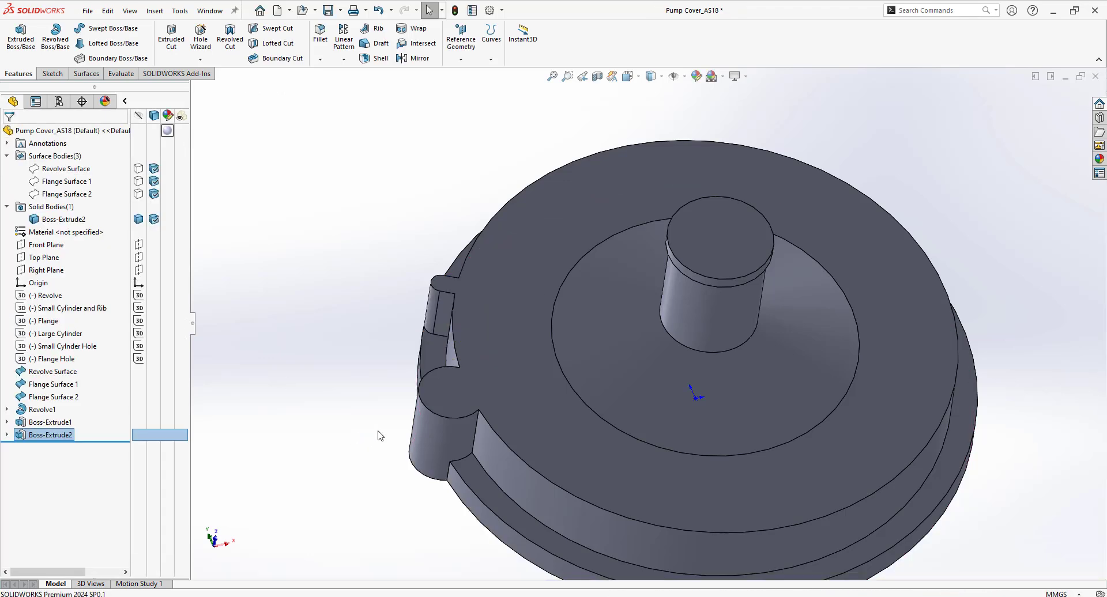
Step: Show the imported Flange section together with the surface bodies Flange Surface 1 and Flange Surface 2
key("f")
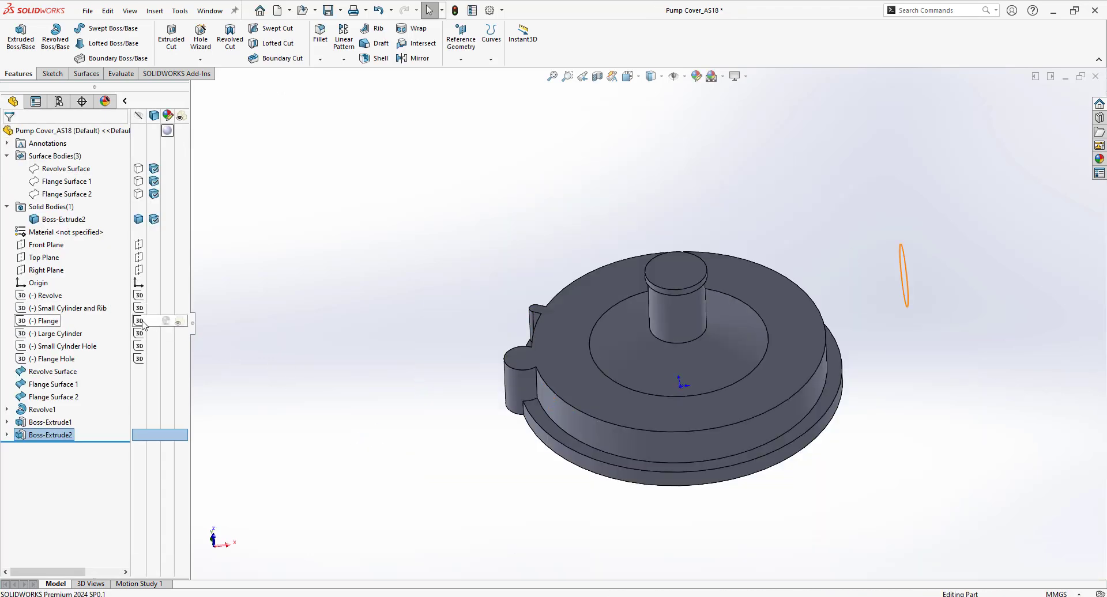
left_click(140, 321)
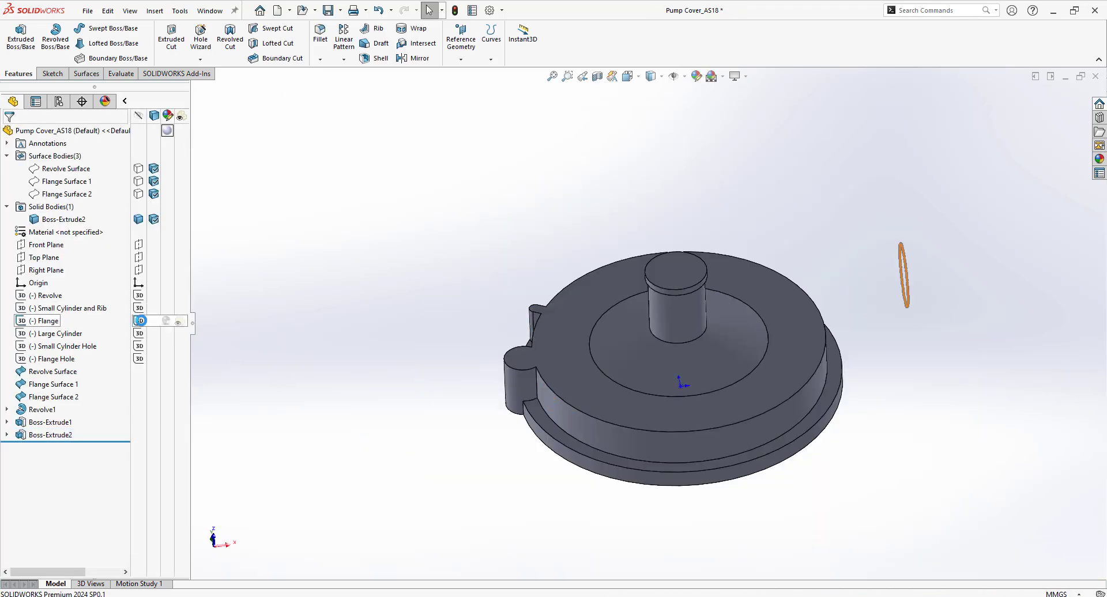
left_click(139, 182)
left_click(139, 194)
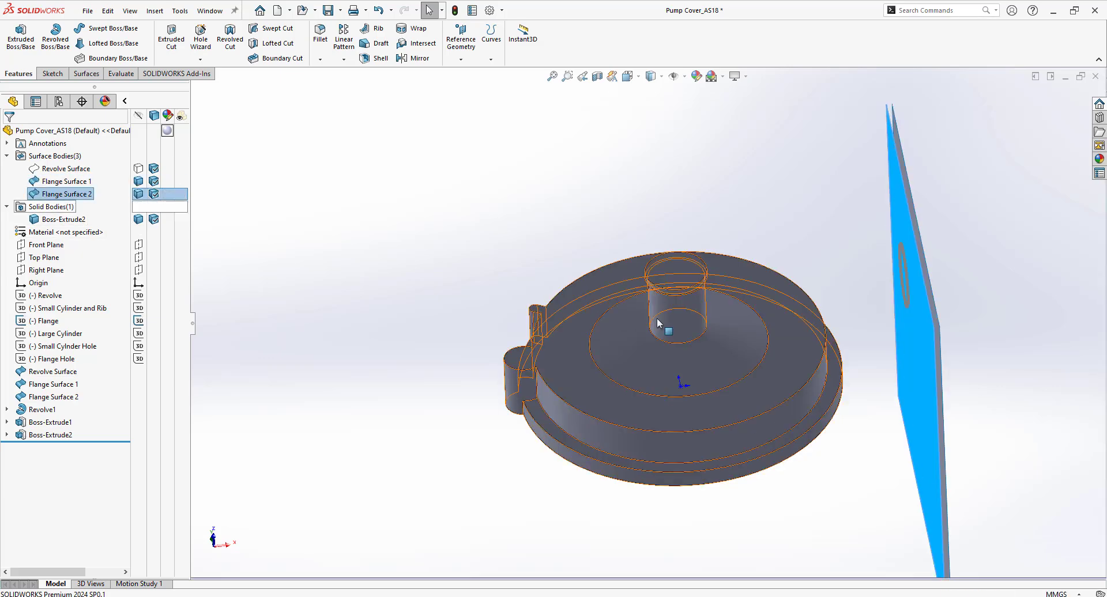
Step: Sketch a three-point circle of about 8.66 mm radius on Flange Surface 1, following the imported round flange section
middle_click_drag(749, 346, 807, 313)
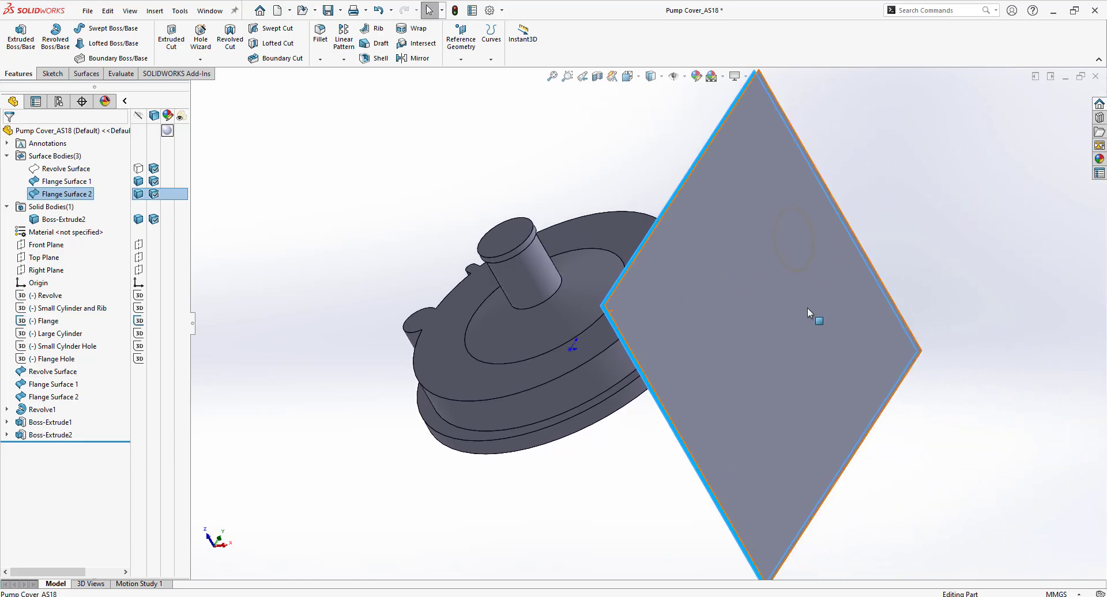
right_click(808, 311)
left_click(752, 247)
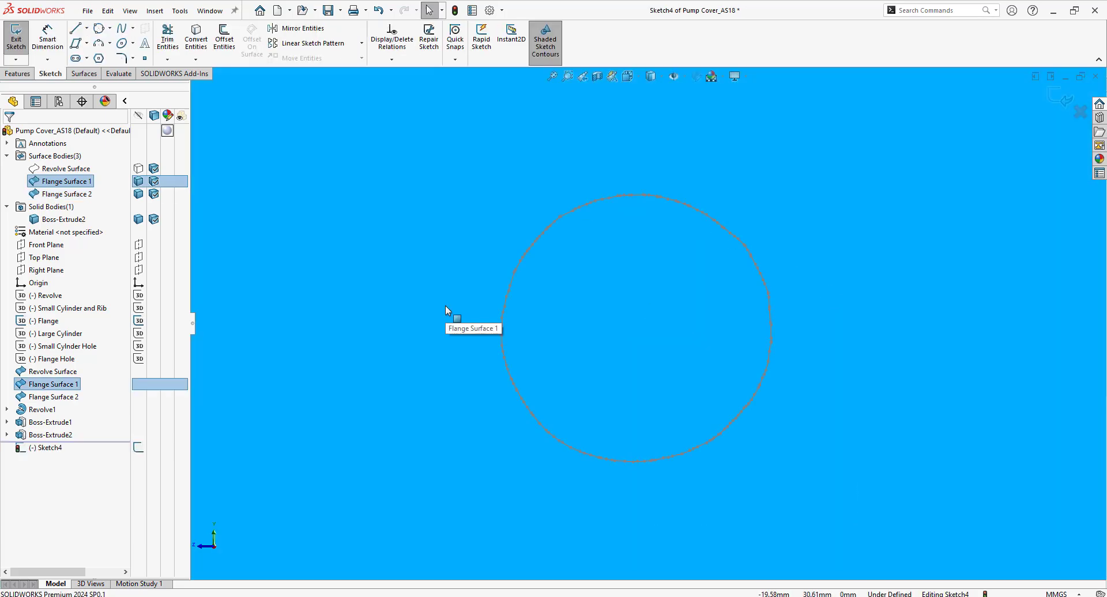
key("s")
left_click(515, 340)
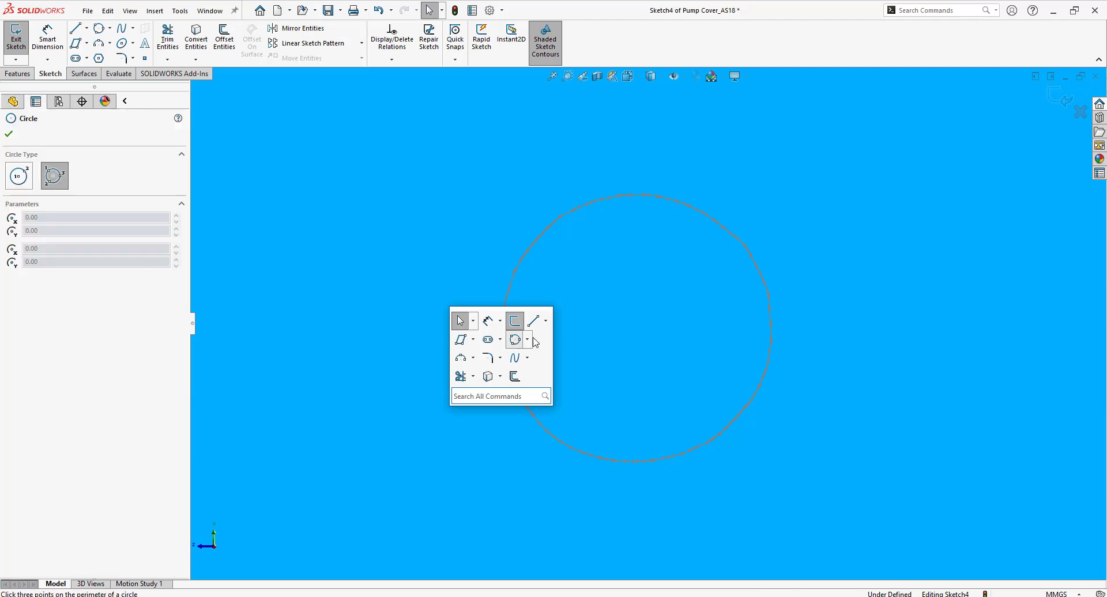
left_click(591, 455)
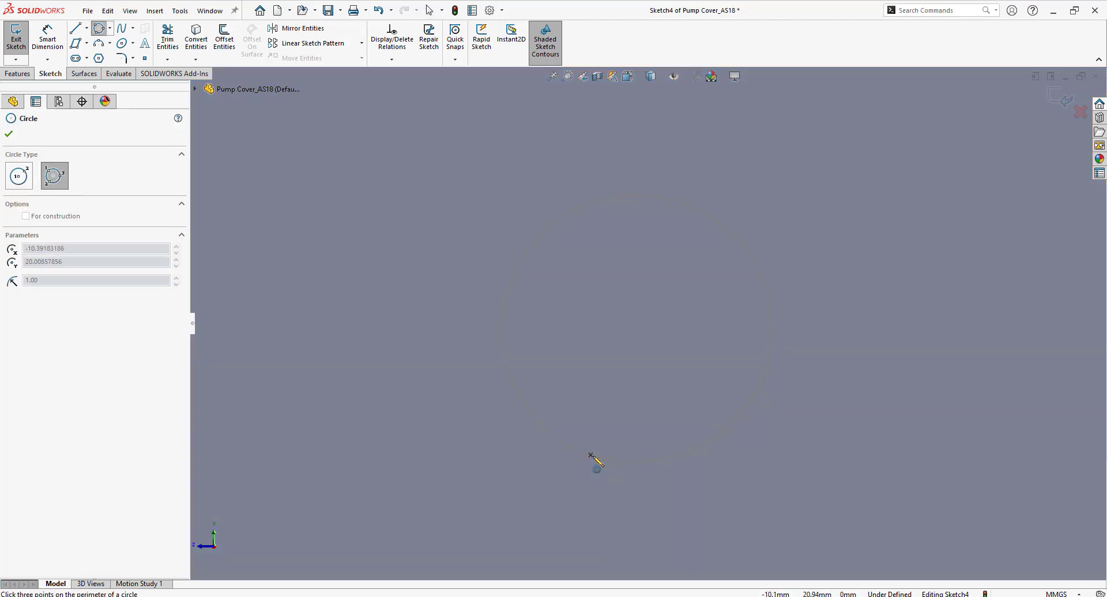
left_click(591, 202)
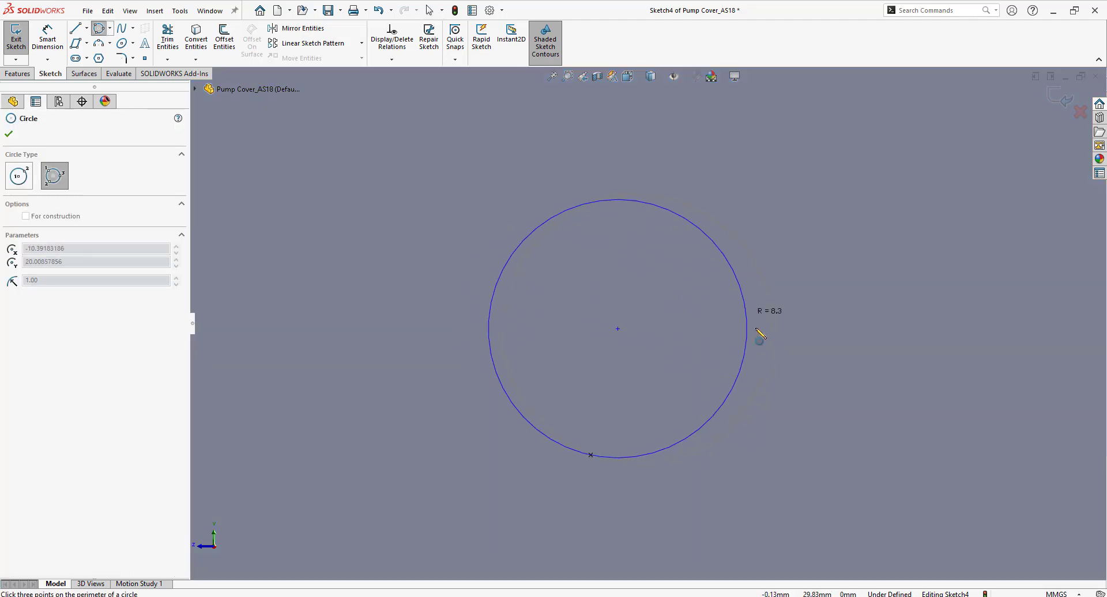
left_click(768, 378)
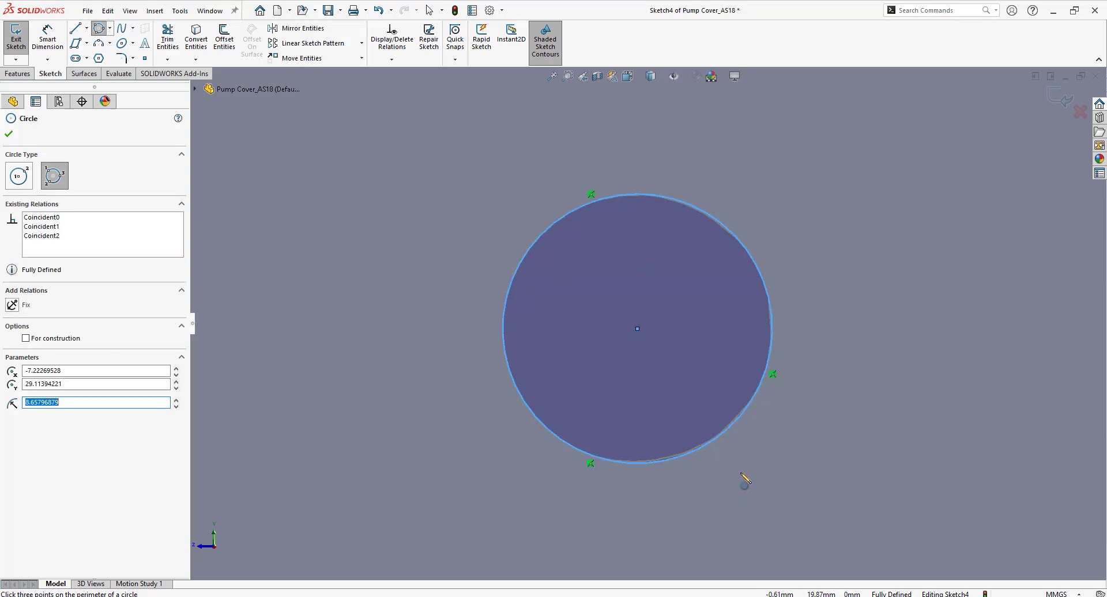
key("Escape")
Step: Extrude the flange circle from its sketch plane up to Flange Surface 2
scroll(593, 365, "up", 5)
middle_click_drag(593, 365, 735, 375)
left_click(17, 73)
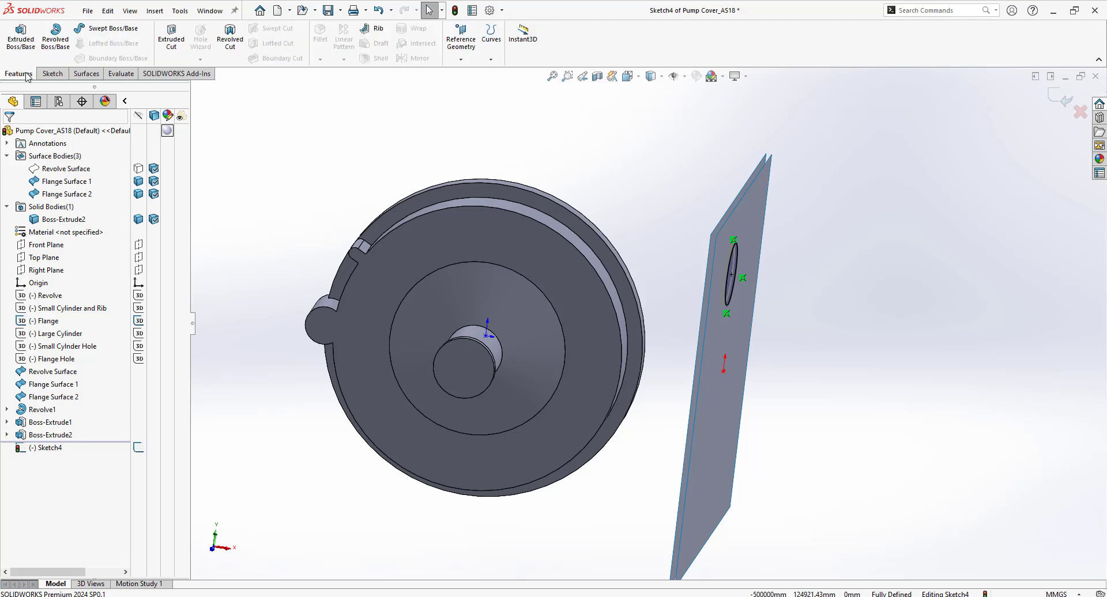
left_click(21, 36)
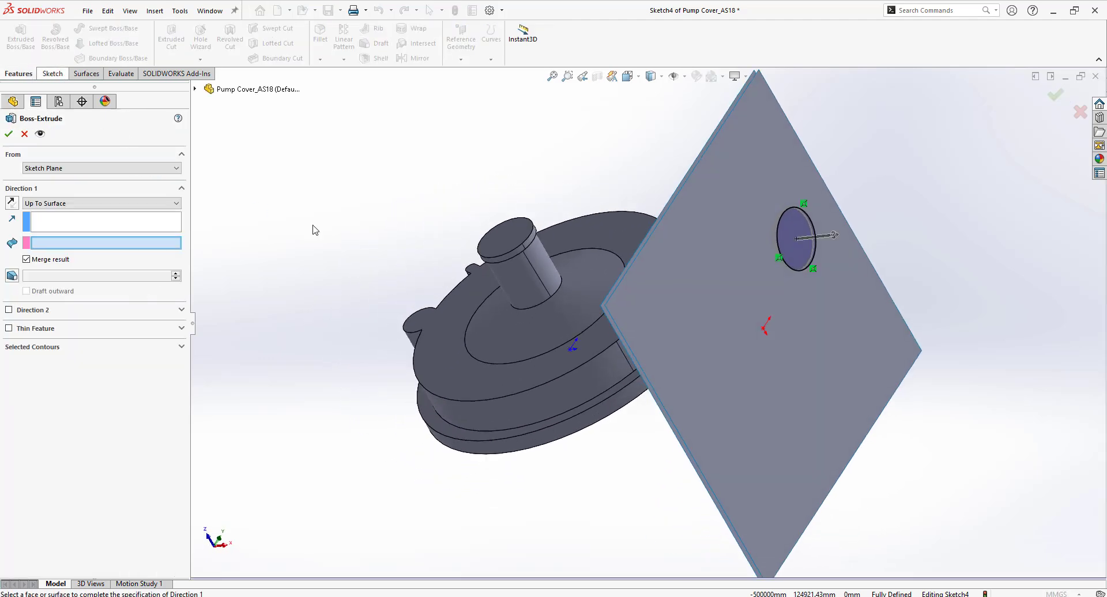
middle_click_drag(435, 190, 721, 217)
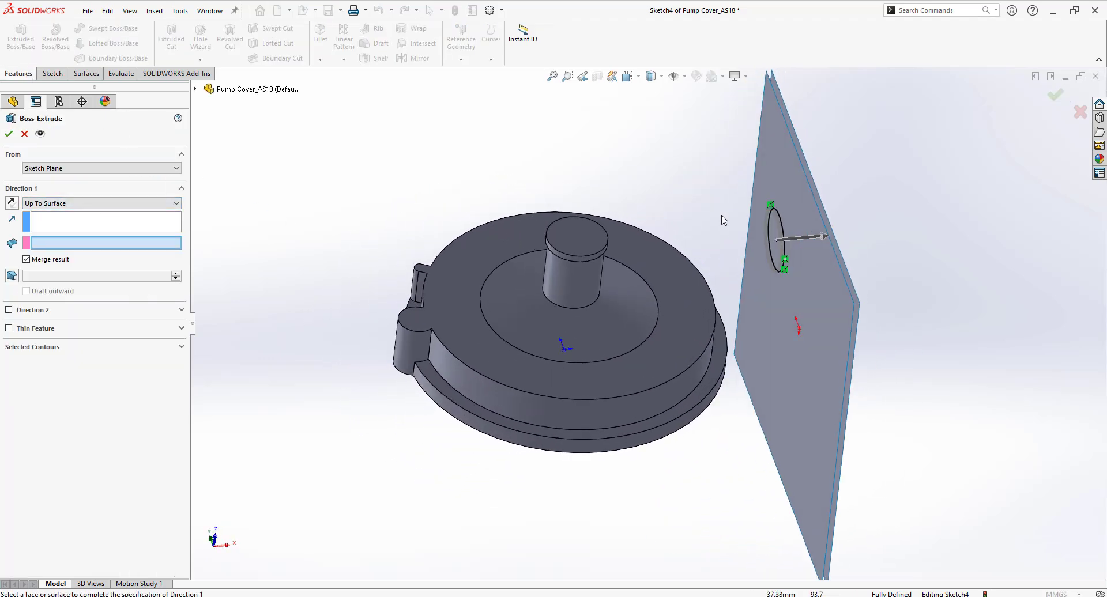
left_click(775, 154)
mouse_move(781, 163)
middle_mouse_down()
mouse_move(855, 250)
mouse_move(843, 265)
mouse_move(865, 261)
middle_mouse_up()
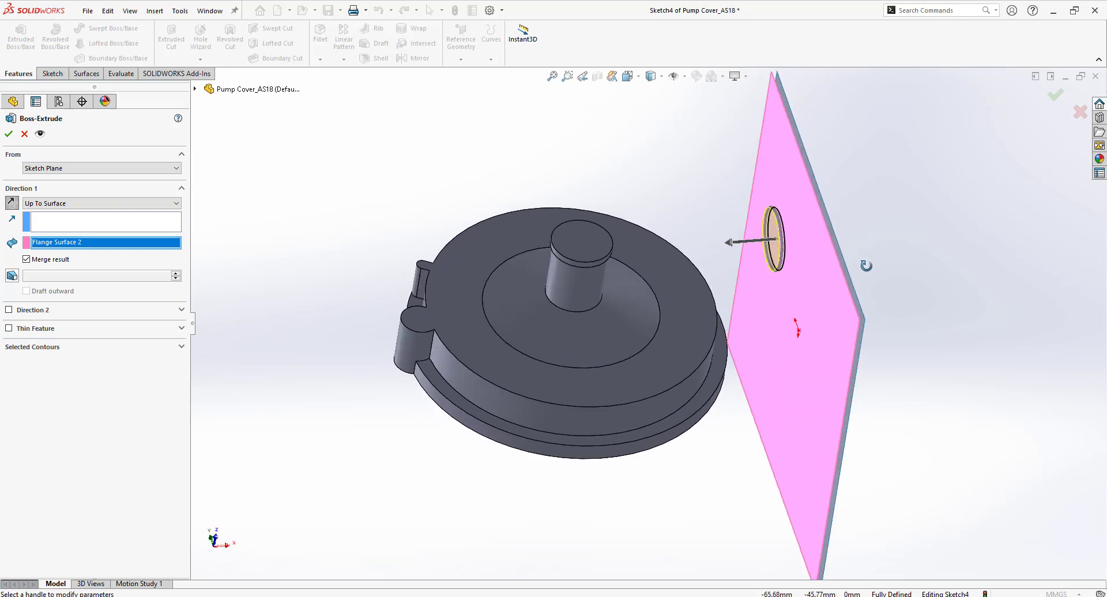
left_click(8, 134)
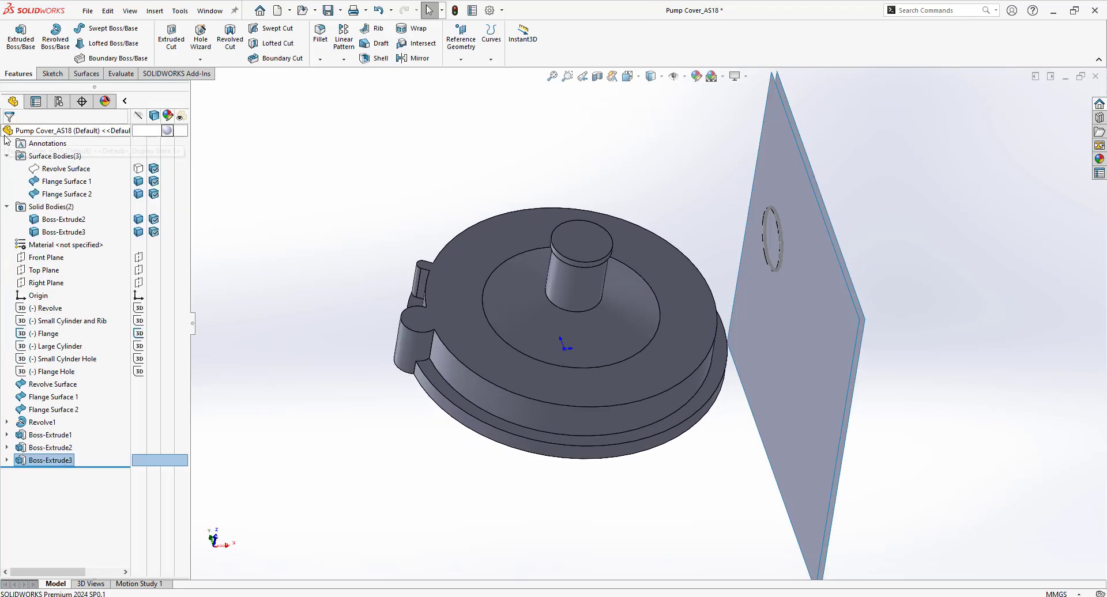
Step: Hide Flange Surface 1, Flange Surface 2 and the imported Flange section, and show the imported Large Cylinder section
left_click(139, 181)
left_click(139, 194)
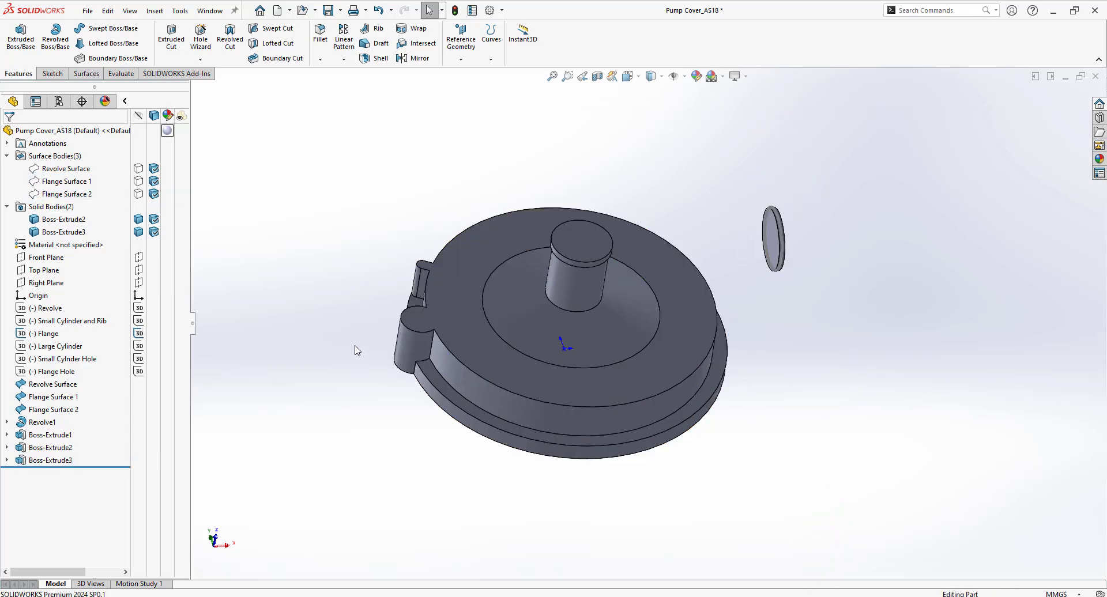
left_click(139, 333)
scroll(756, 251, "down", 3)
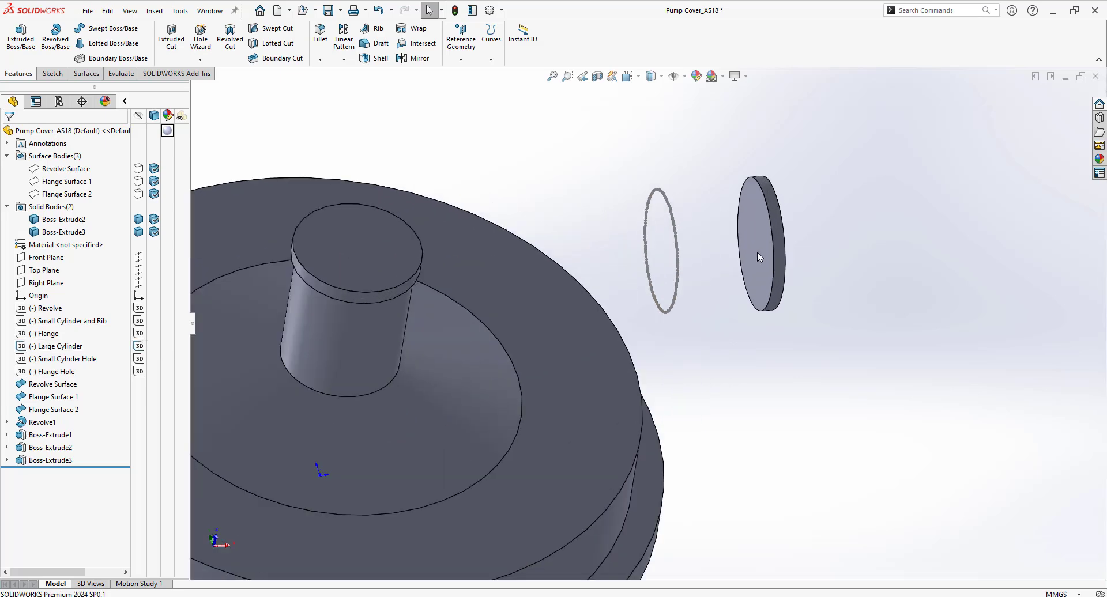
Step: Open a sketch on the flange disc's flat face towards the cover and hide the main cover body
right_click(752, 231)
left_click(782, 214)
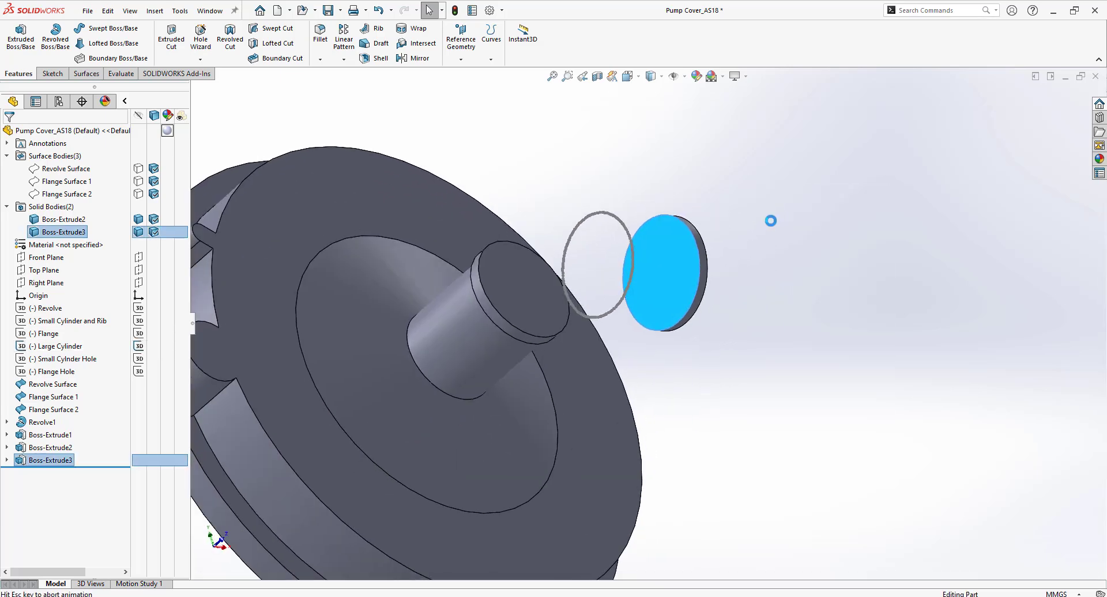
left_click(138, 220)
scroll(619, 190, "down", 5)
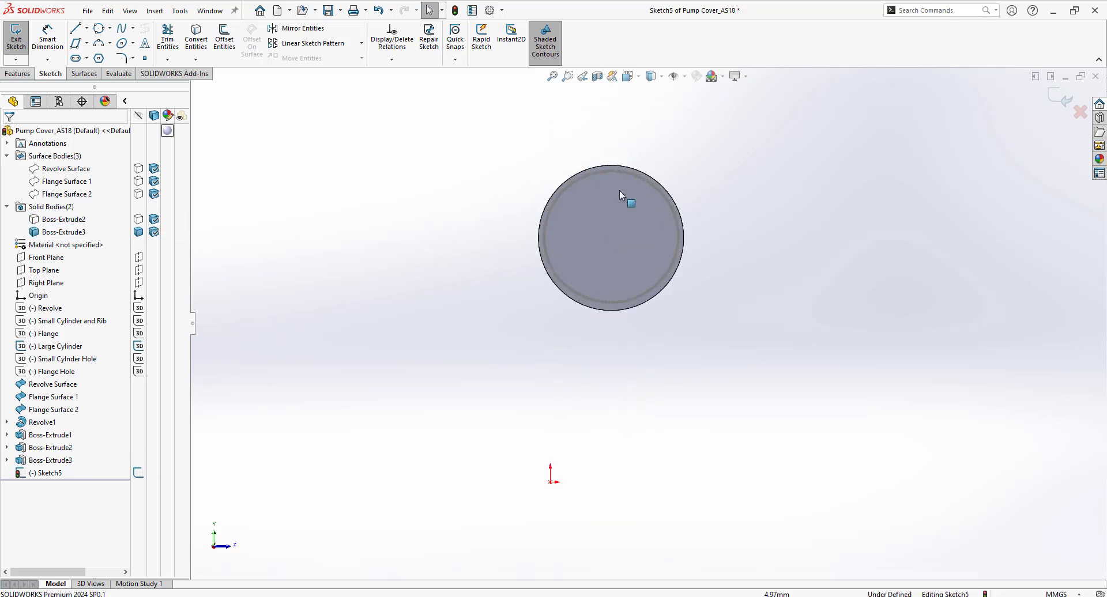
scroll(607, 189, "down", 2)
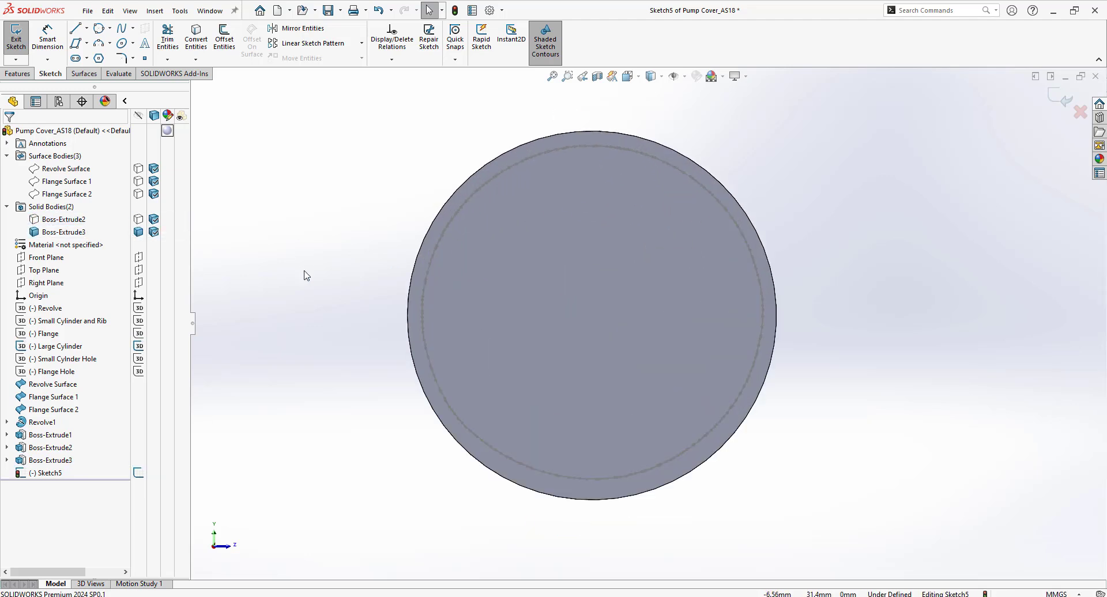
Step: Sketch a three-point circle of about 7.86 mm radius on the flange disc, following the imported Large Cylinder section
key("s")
left_click(380, 305)
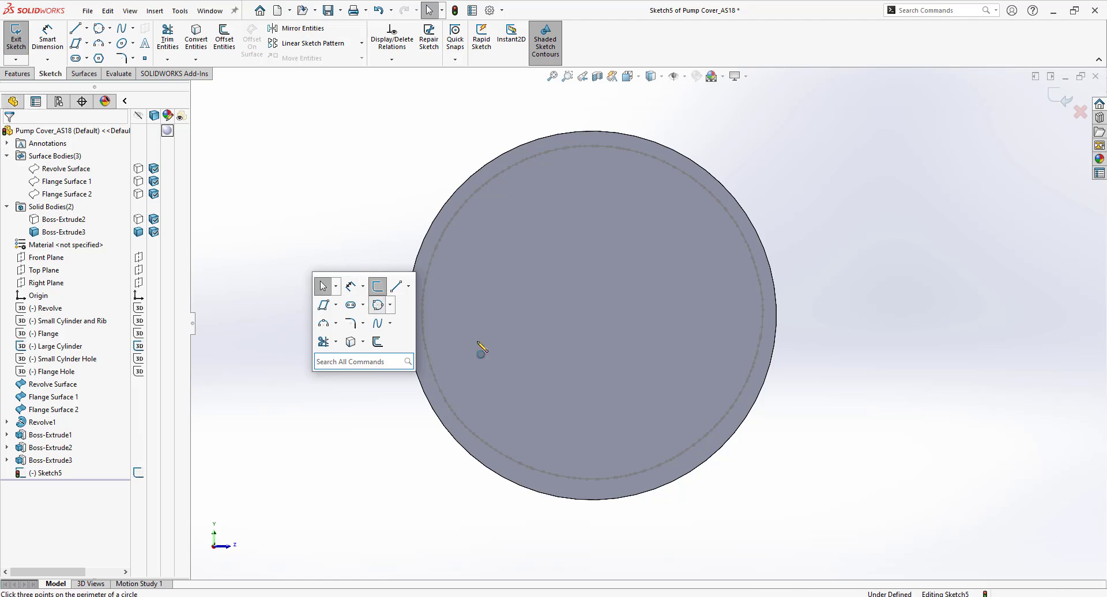
left_click(557, 475)
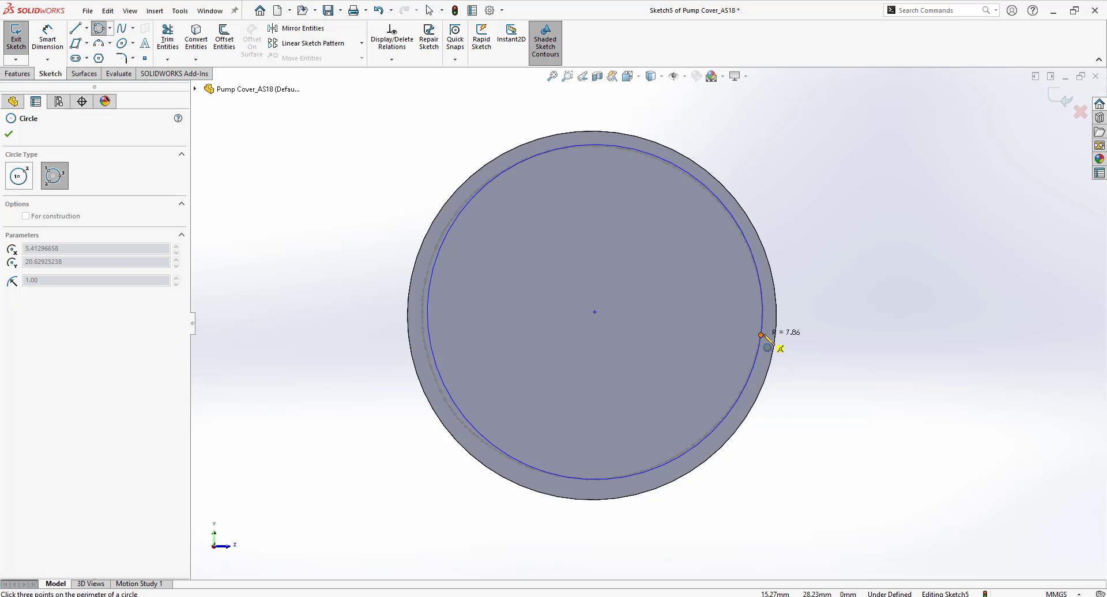
left_click(769, 335)
key("Escape")
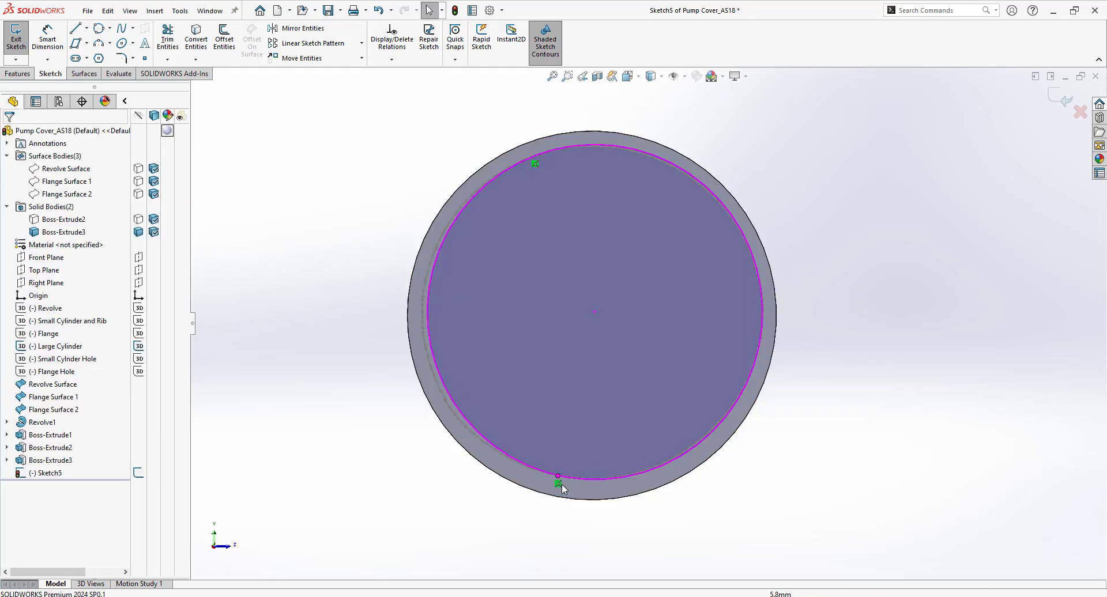
Step: Delete the circle's coincident relations to the imported section and move its centre onto the flange disc's centre
left_click(559, 483)
key("Delete")
left_click(535, 163)
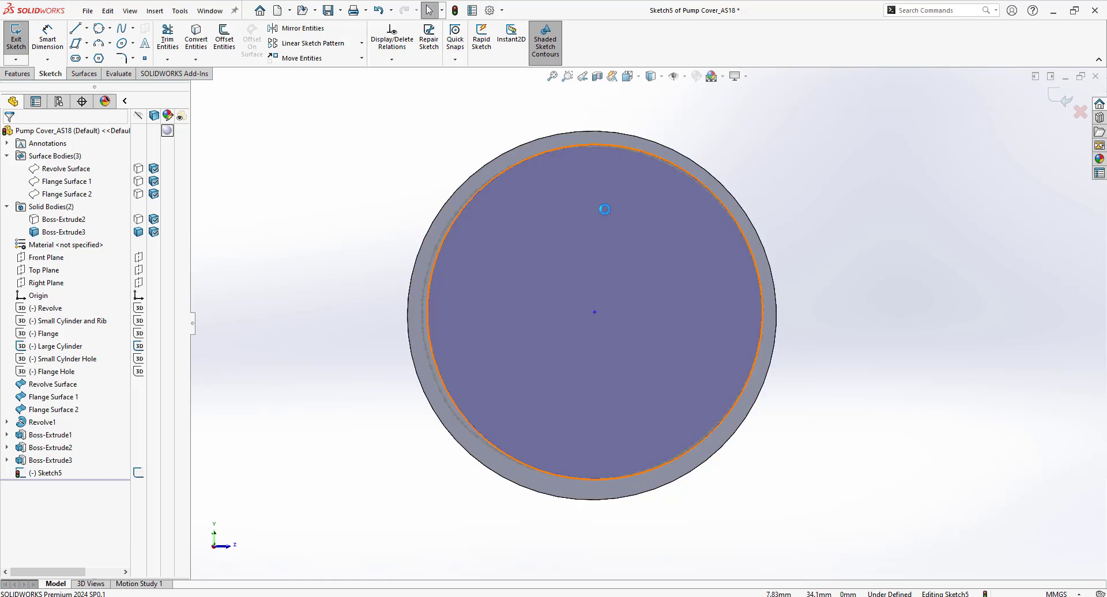
mouse_move(596, 311)
left_mouse_down()
mouse_move(706, 409)
mouse_move(592, 320)
left_mouse_up()
key("Escape")
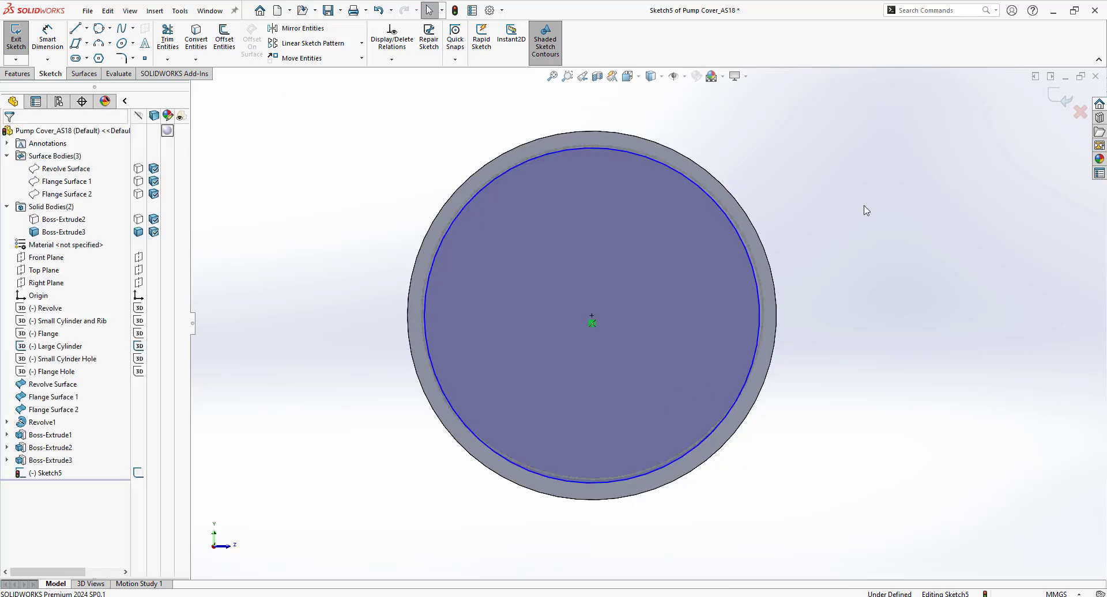
Step: Show the main cover body again and extrude the circle up to the cover's outer side face, merged with the bodies
left_click(17, 76)
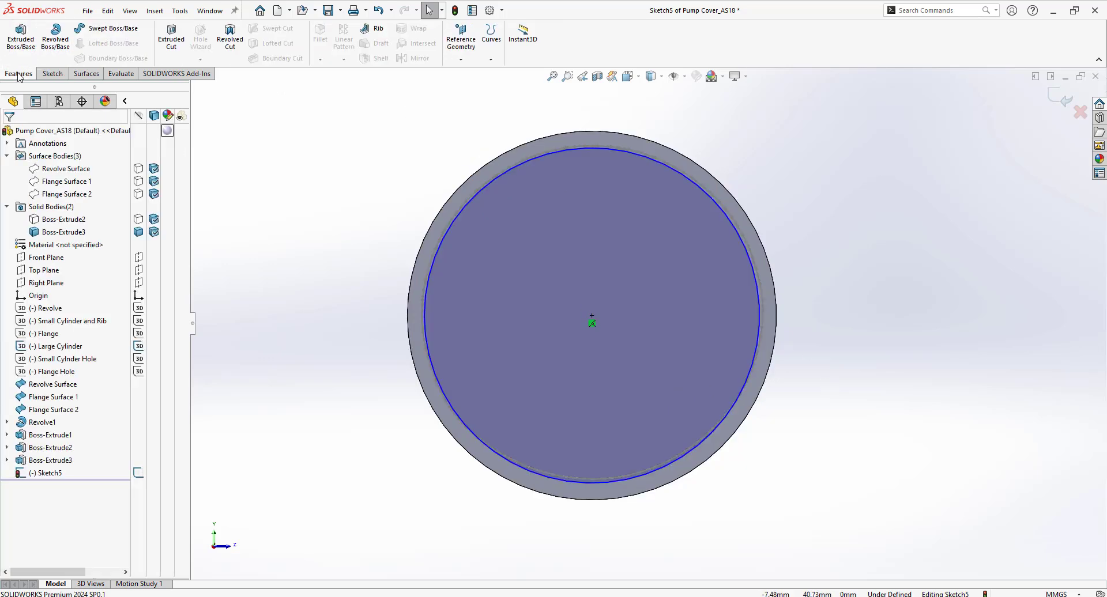
left_click(21, 36)
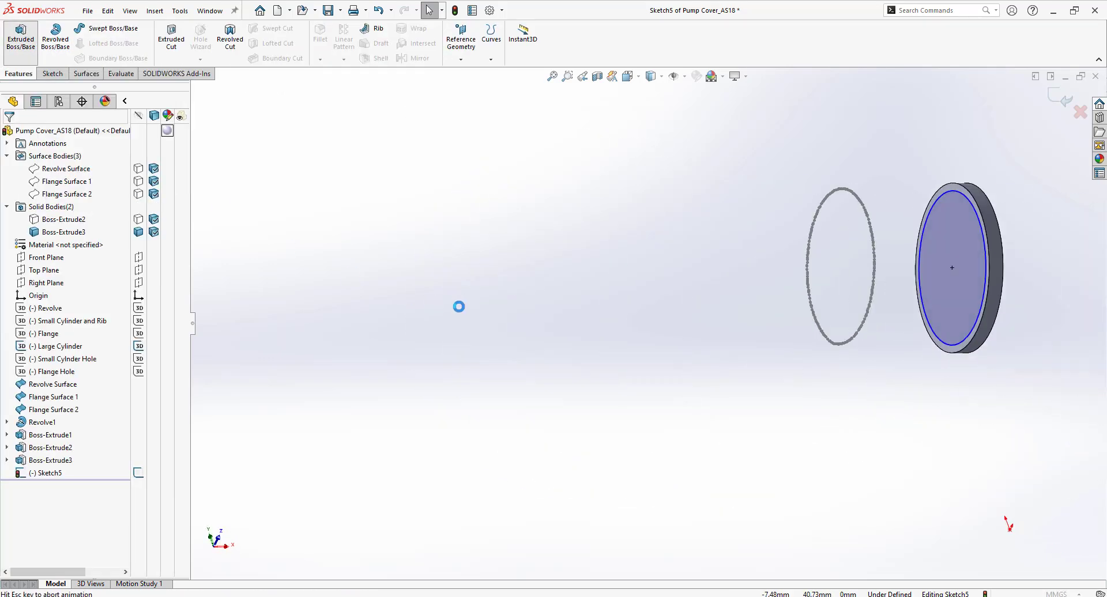
left_click(195, 90)
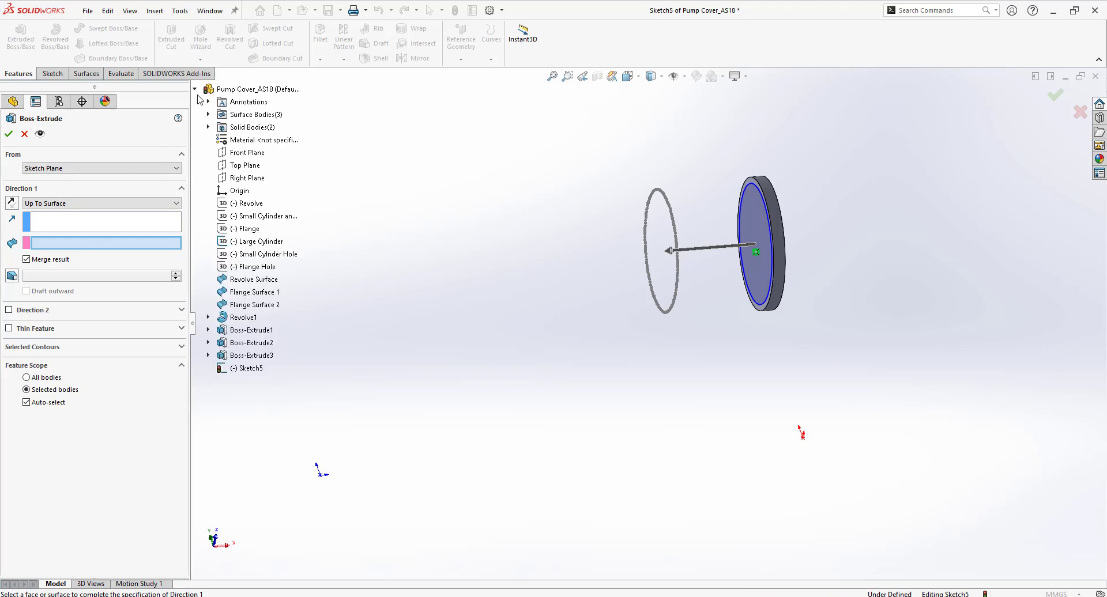
left_click(208, 127)
right_click(247, 144)
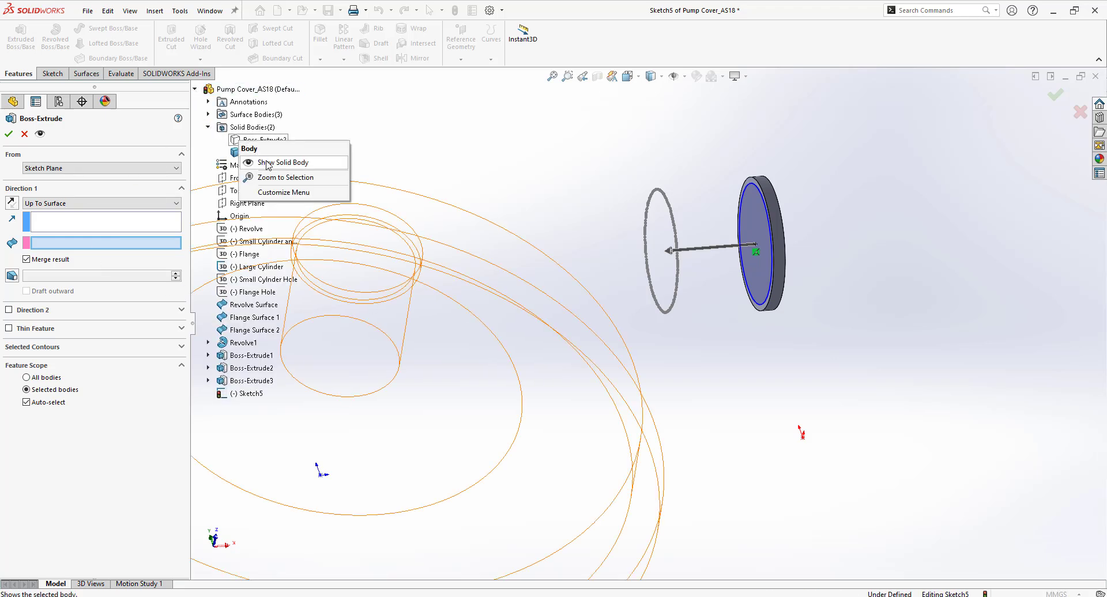
left_click(275, 164)
middle_click_drag(271, 168, 667, 333)
left_click(657, 337)
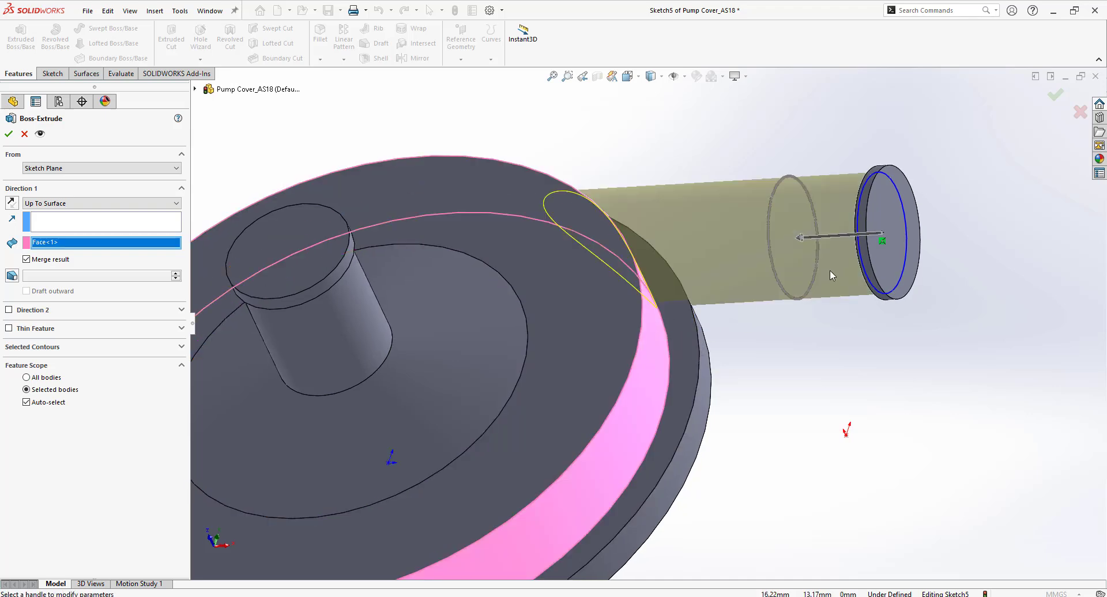
middle_click_drag(830, 271, 693, 420)
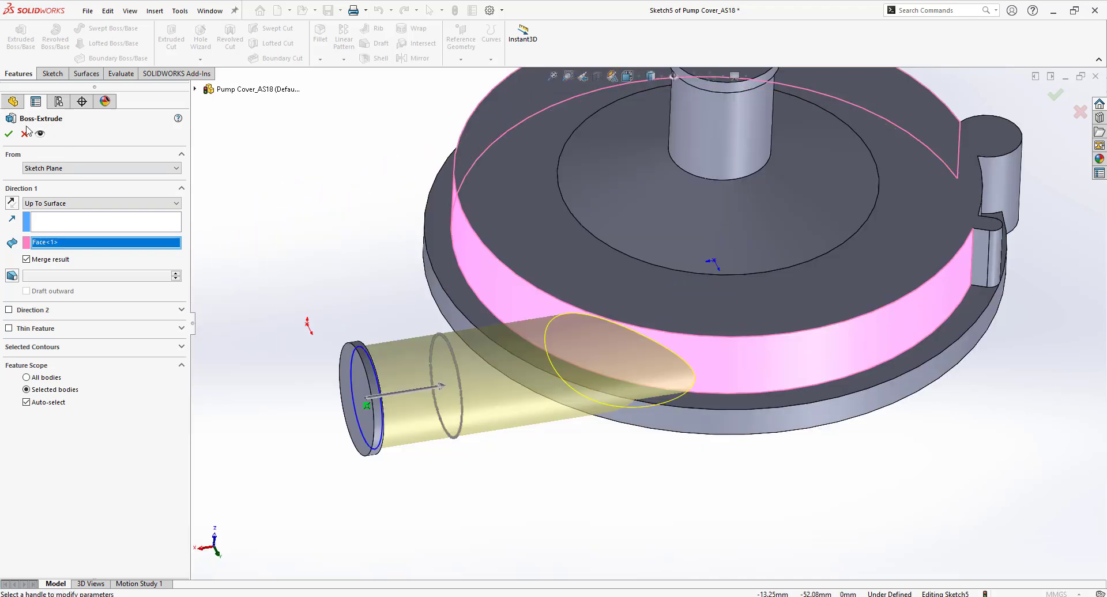
left_click(10, 135)
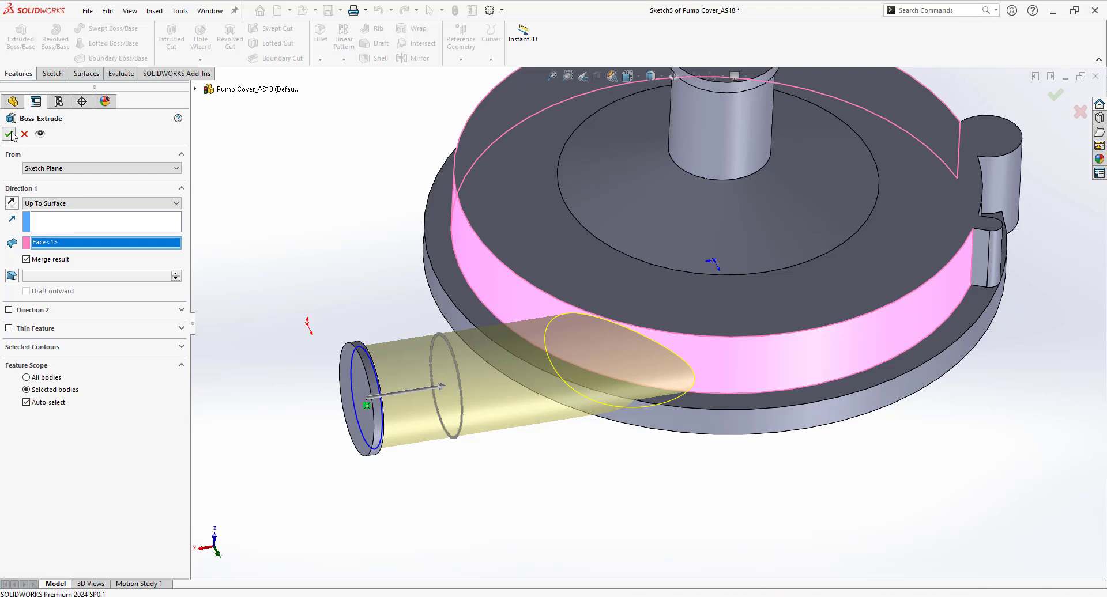
Step: Set up a circular pattern of the rib Boss-Extrude2 around the central cylinder's face, with 12 equally spaced instances over 360 degrees
middle_click_drag(531, 367, 427, 206)
left_click(344, 58)
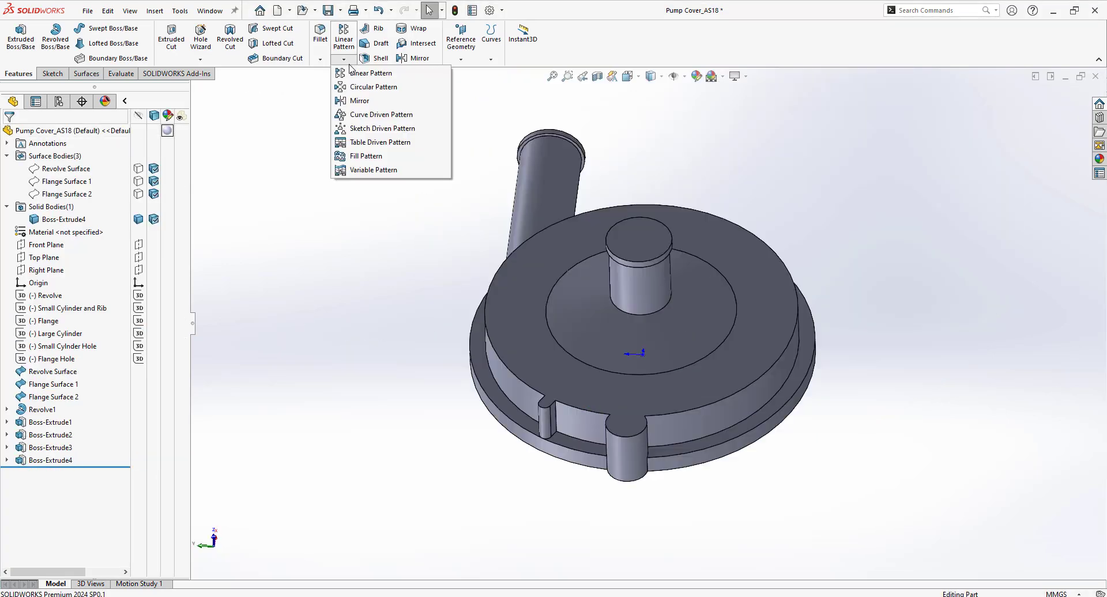
left_click(357, 88)
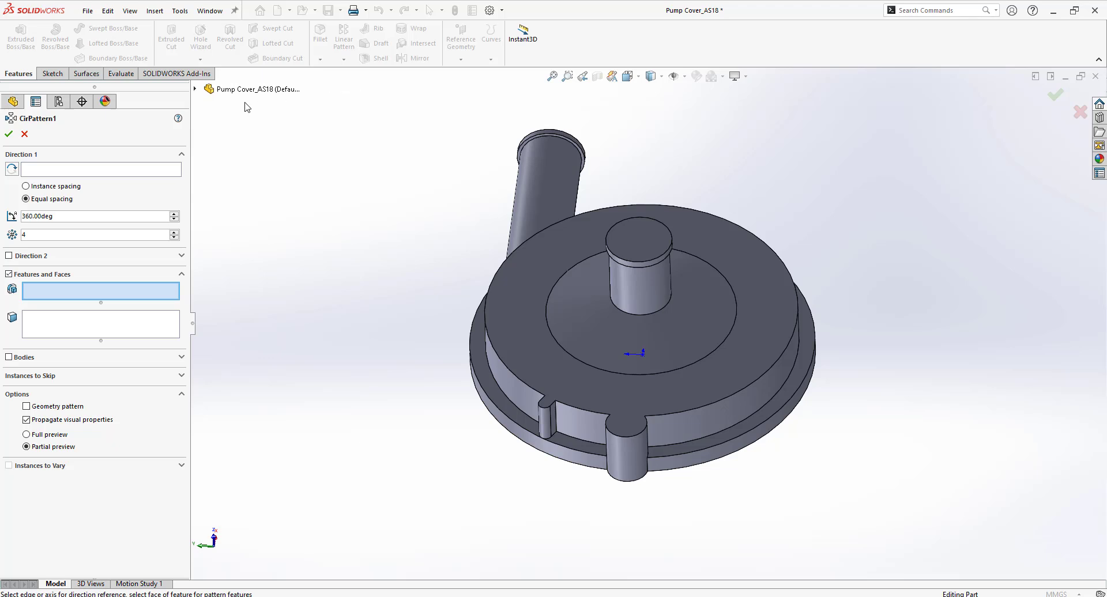
left_click(195, 89)
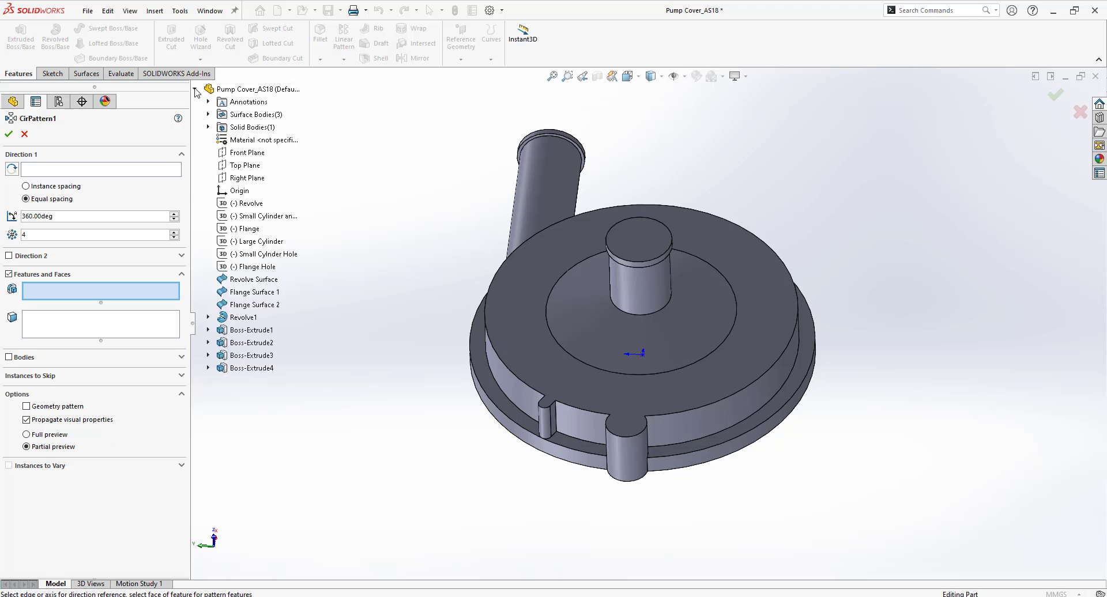
left_click(252, 343)
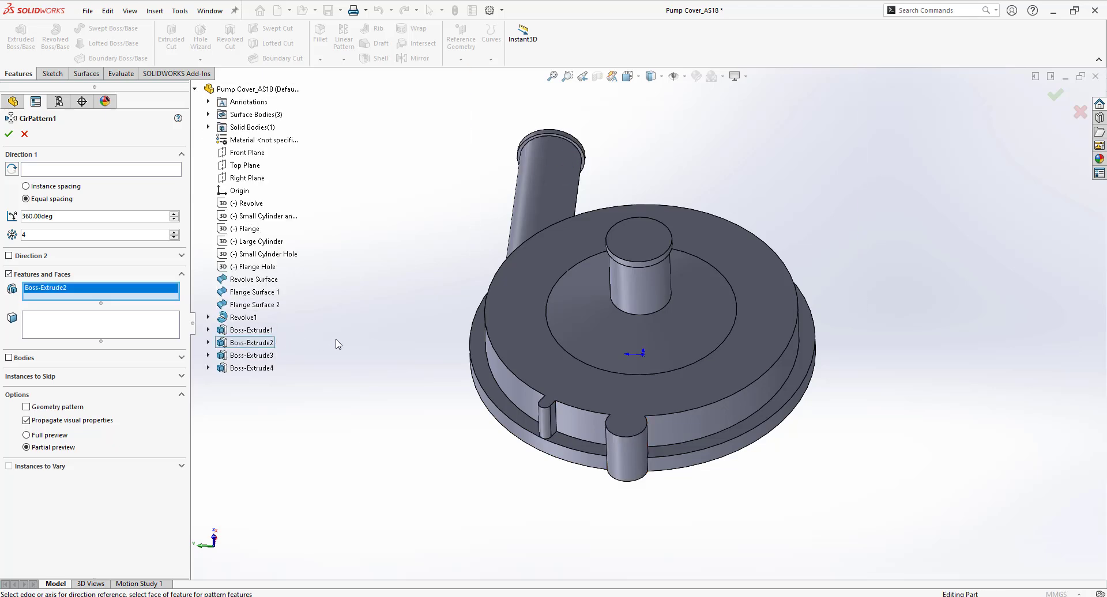
left_click(110, 170)
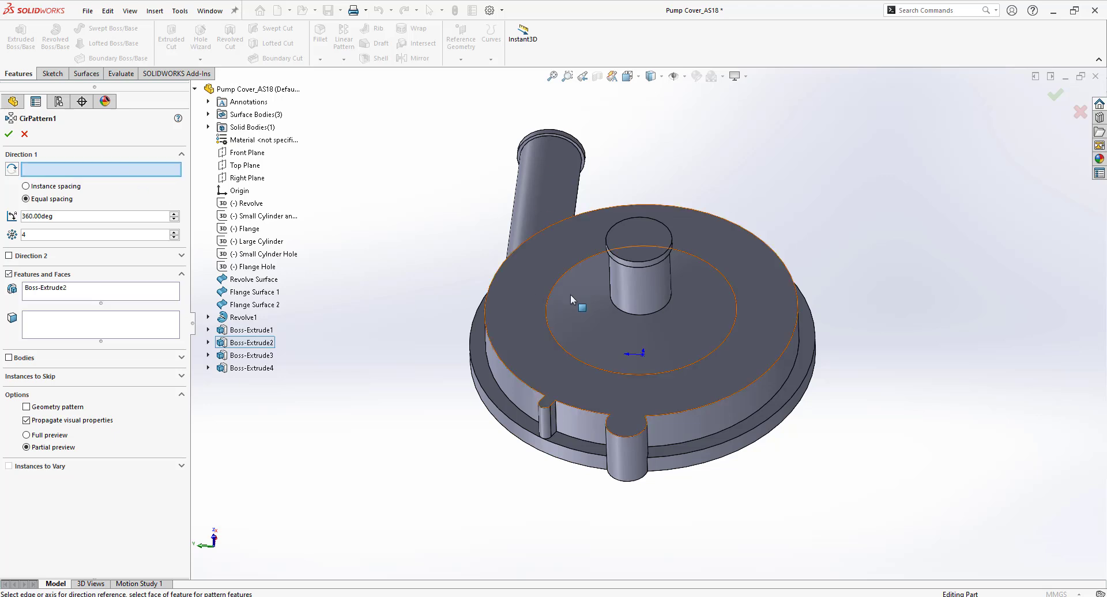
left_click(626, 289)
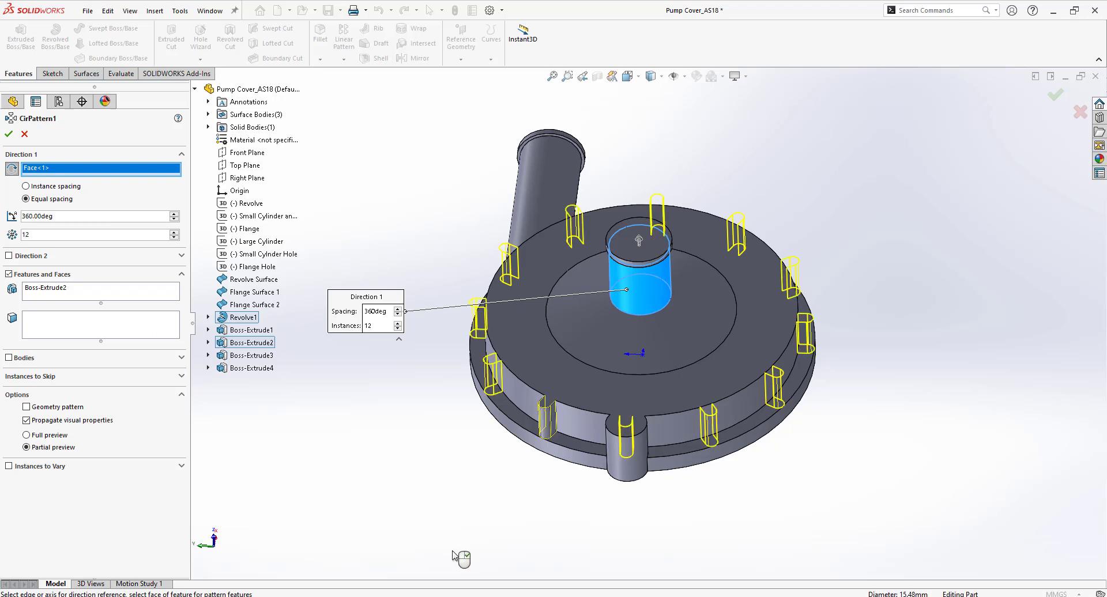
middle_click_drag(617, 214, 623, 285)
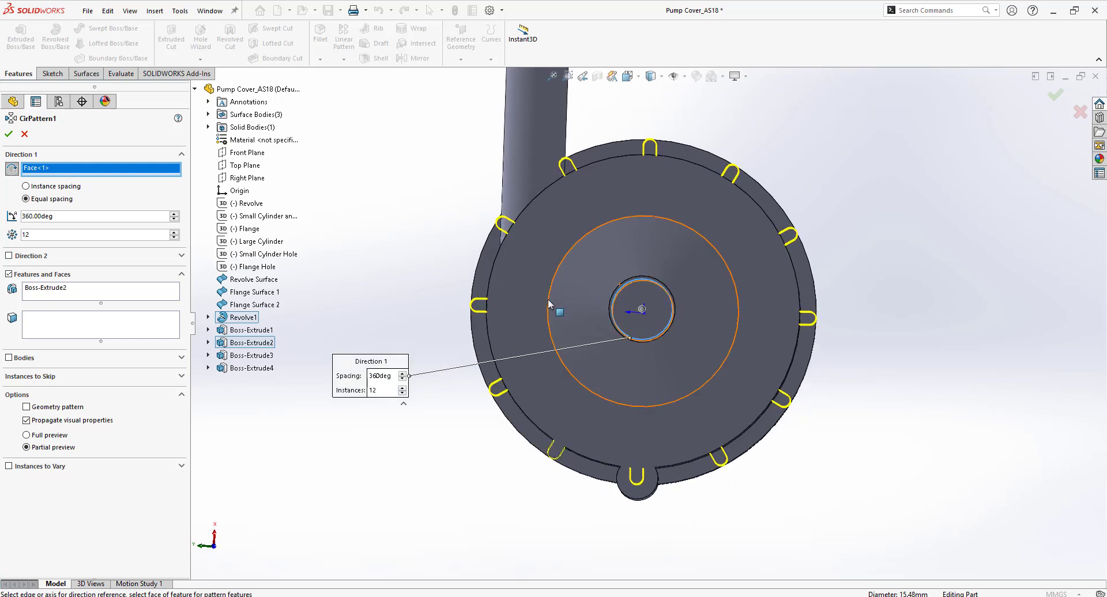
Step: Skip pattern instances 5, 8, 9, 10 and 11 and create the circular rib pattern
left_click(181, 377)
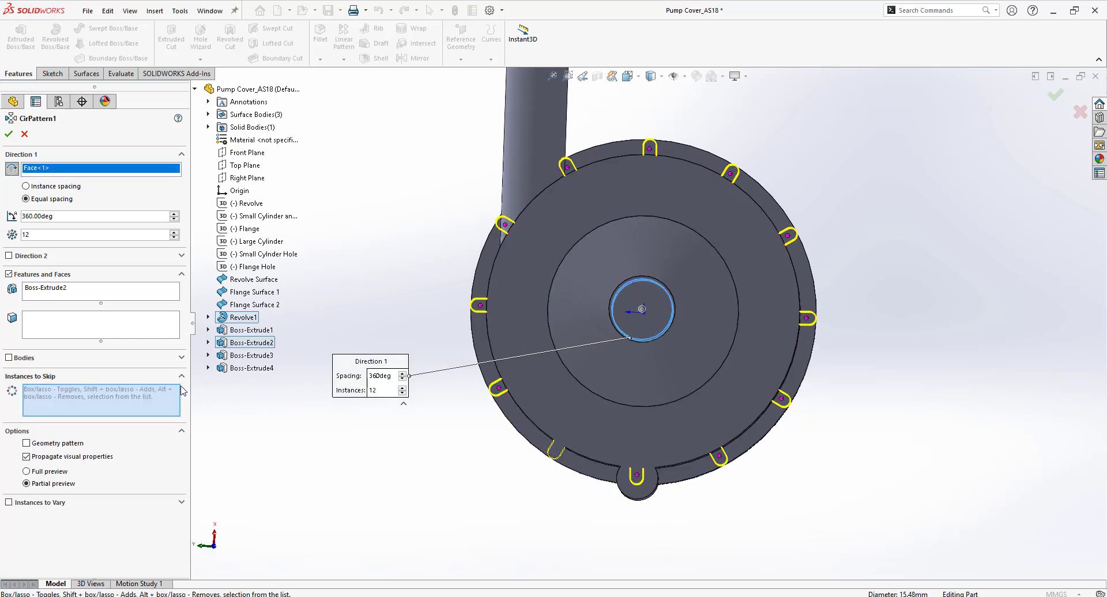
left_click(650, 150)
left_click(568, 167)
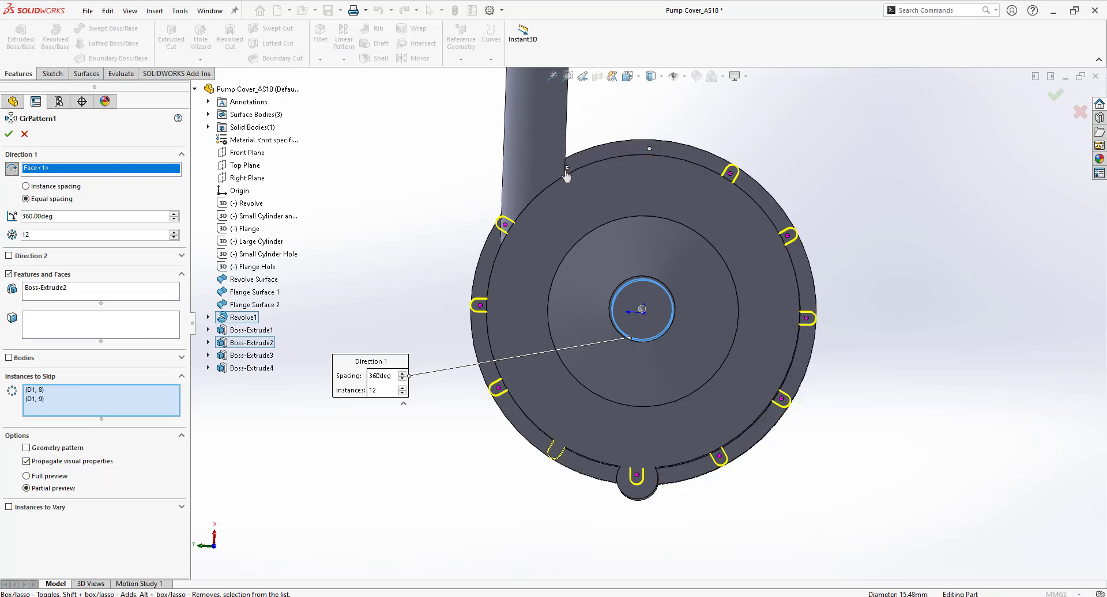
left_click(505, 225)
left_click(480, 306)
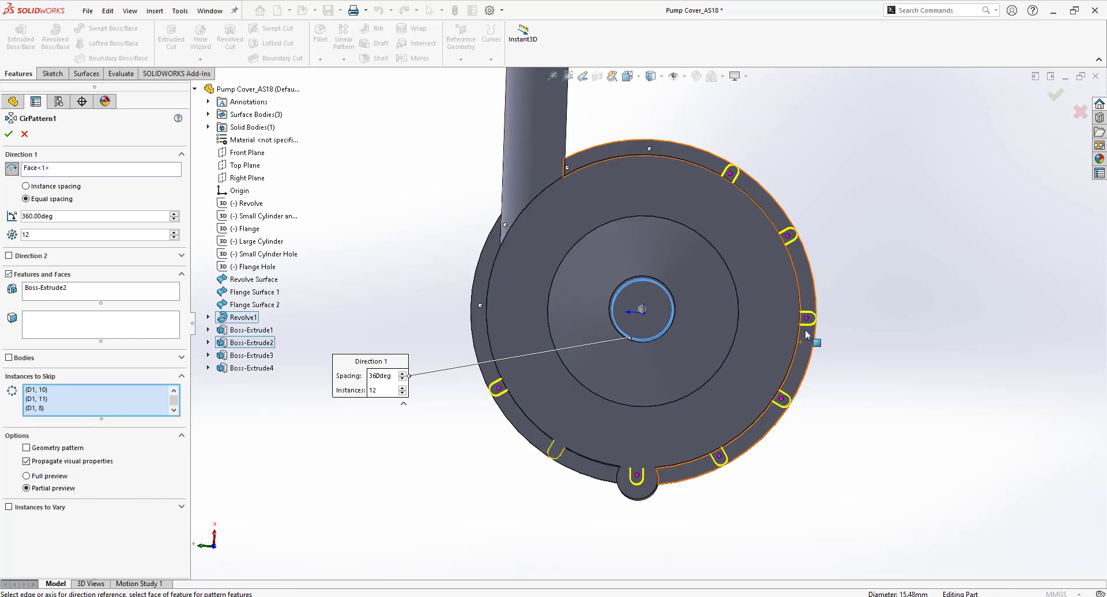
left_click(807, 319)
middle_click_drag(653, 379, 361, 310)
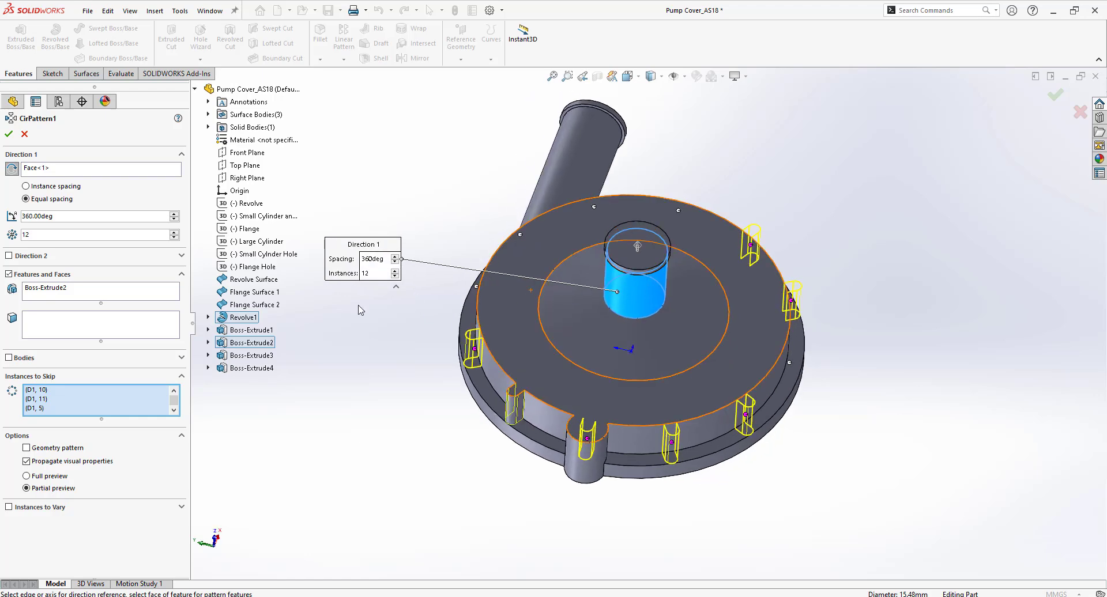
left_click(8, 134)
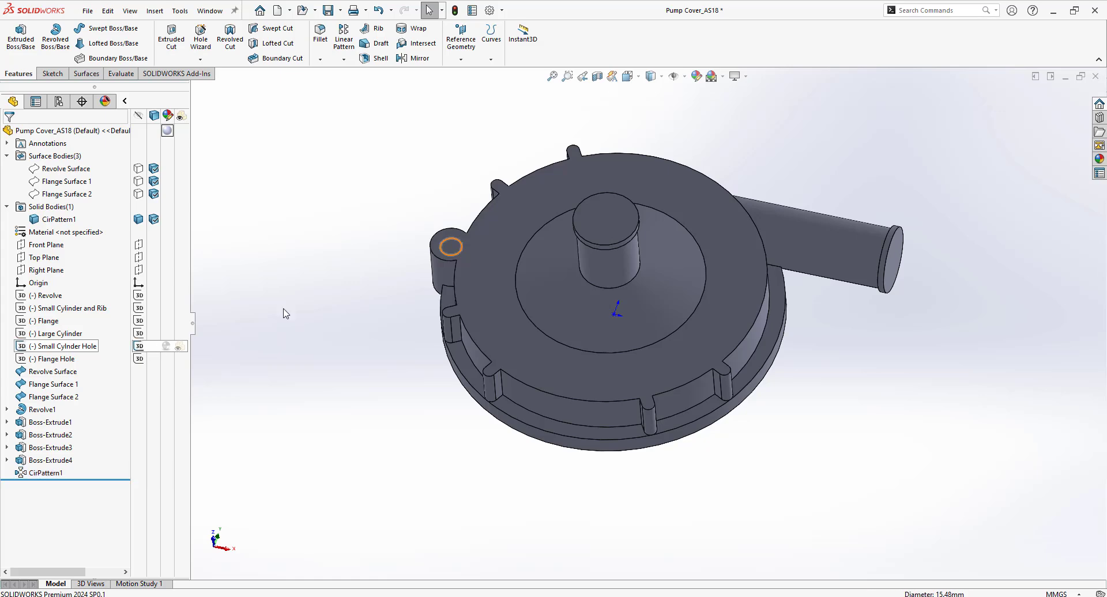
Step: Sketch a perimeter circle of about 2.69 mm radius over the small cylinder hole section on the cover's outer ring face and adjust its centre
right_click(490, 244)
left_click(502, 226)
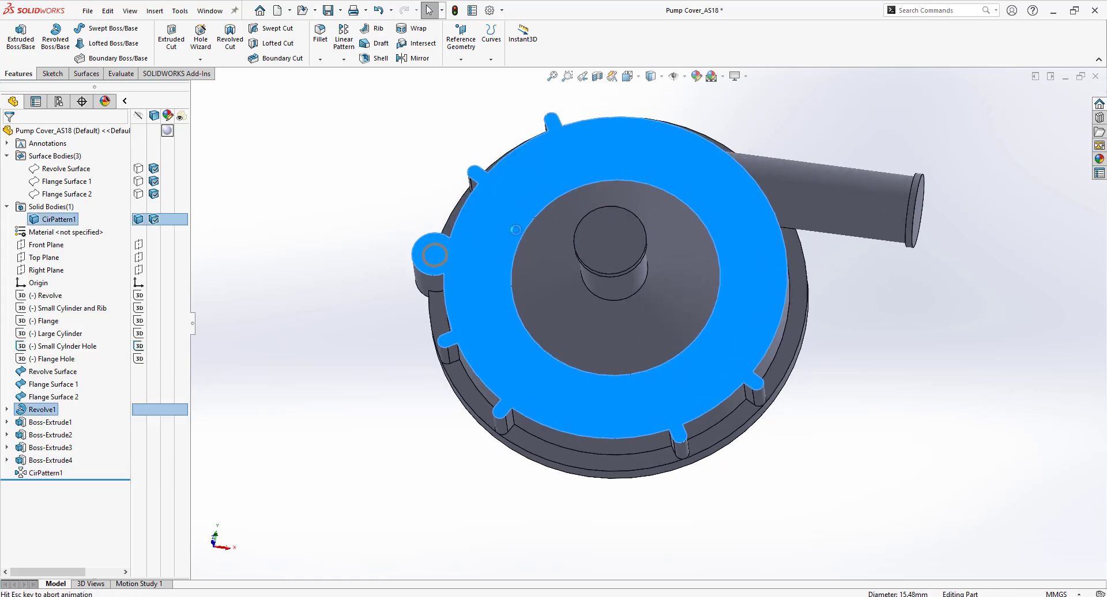
scroll(390, 307, "down", 8)
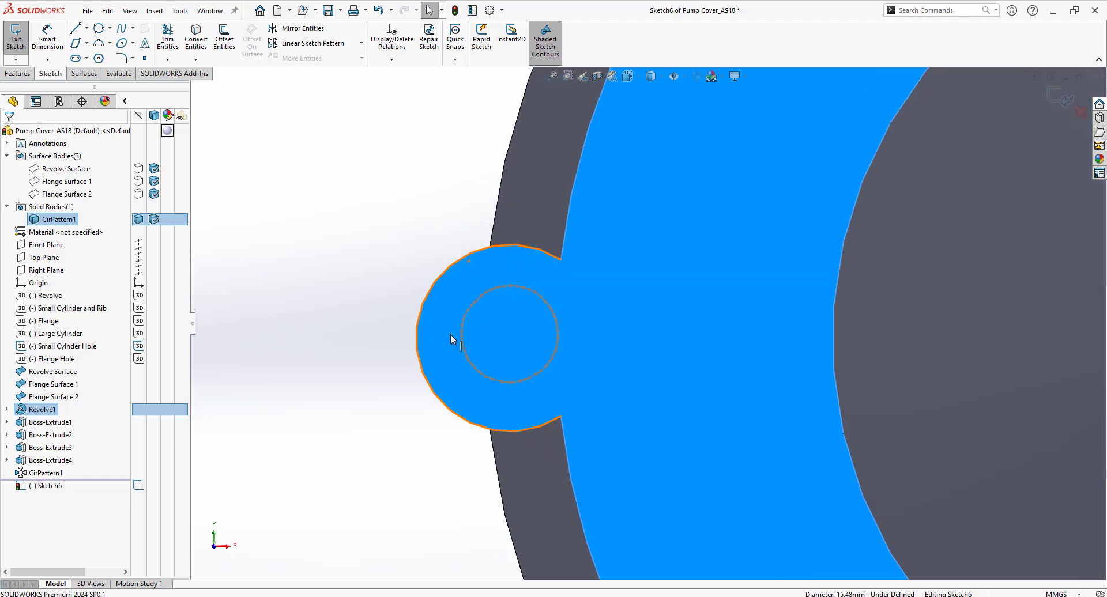
left_click(417, 256)
key("s")
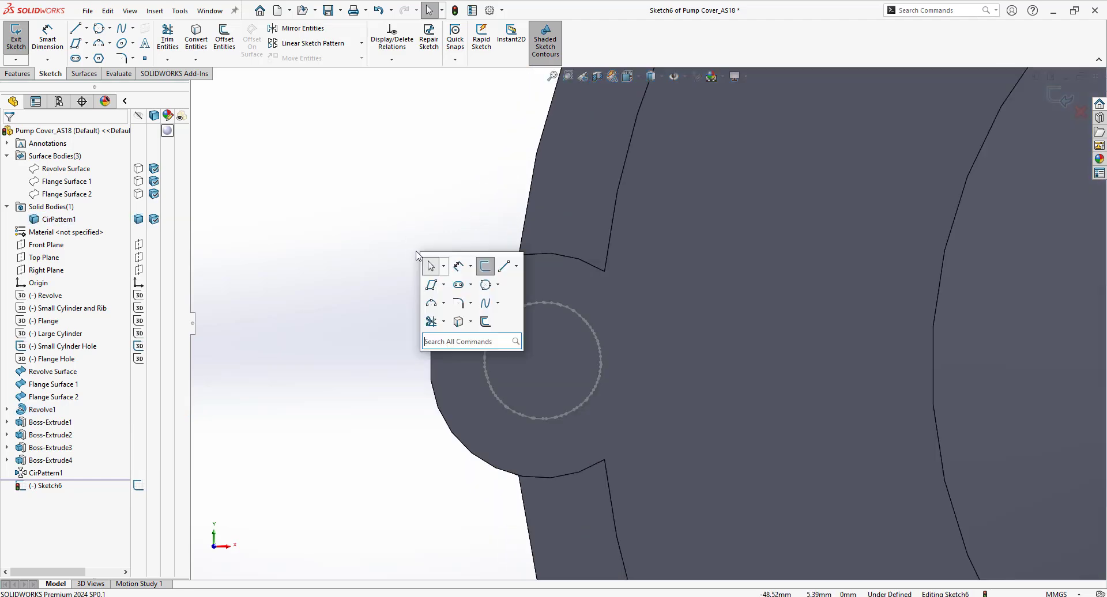
left_click(488, 287)
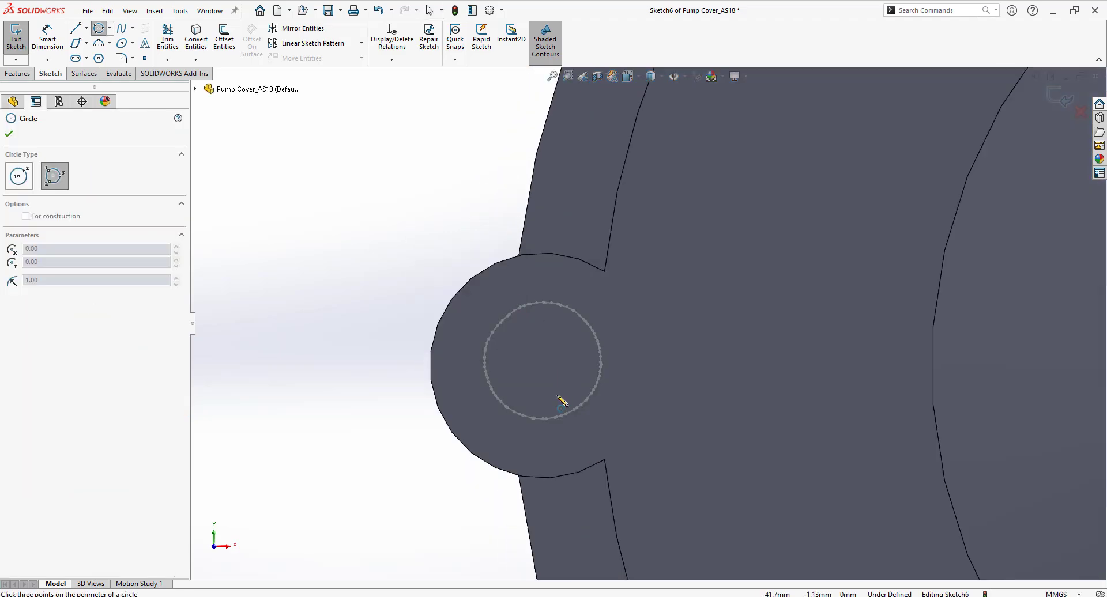
left_click(512, 325)
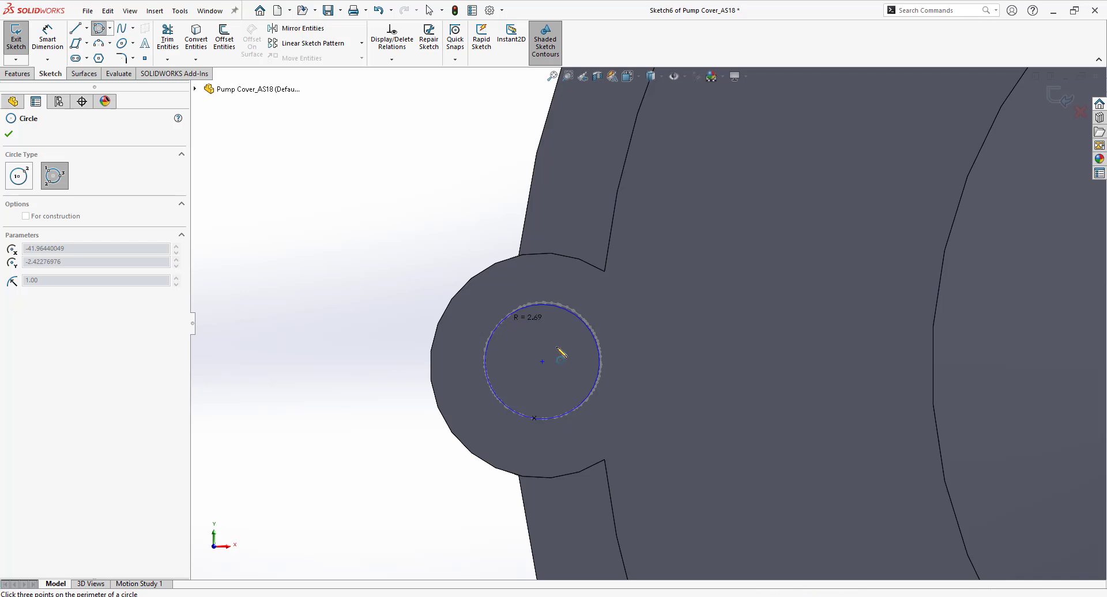
left_click(602, 363)
key("Escape")
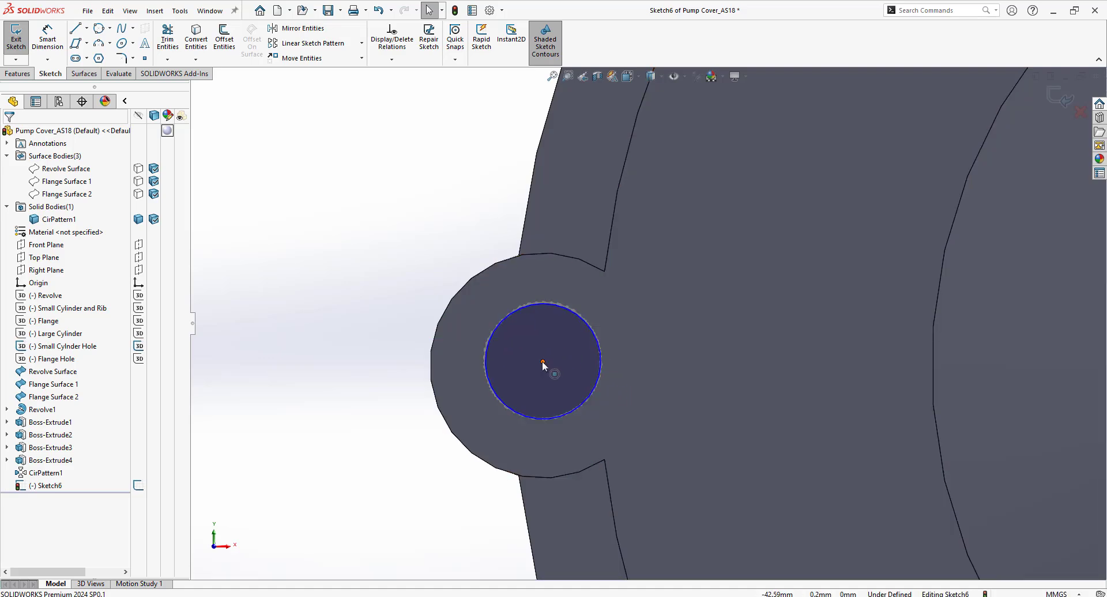
mouse_move(545, 367)
left_mouse_down()
mouse_move(490, 446)
mouse_move(494, 459)
mouse_move(543, 364)
left_mouse_up()
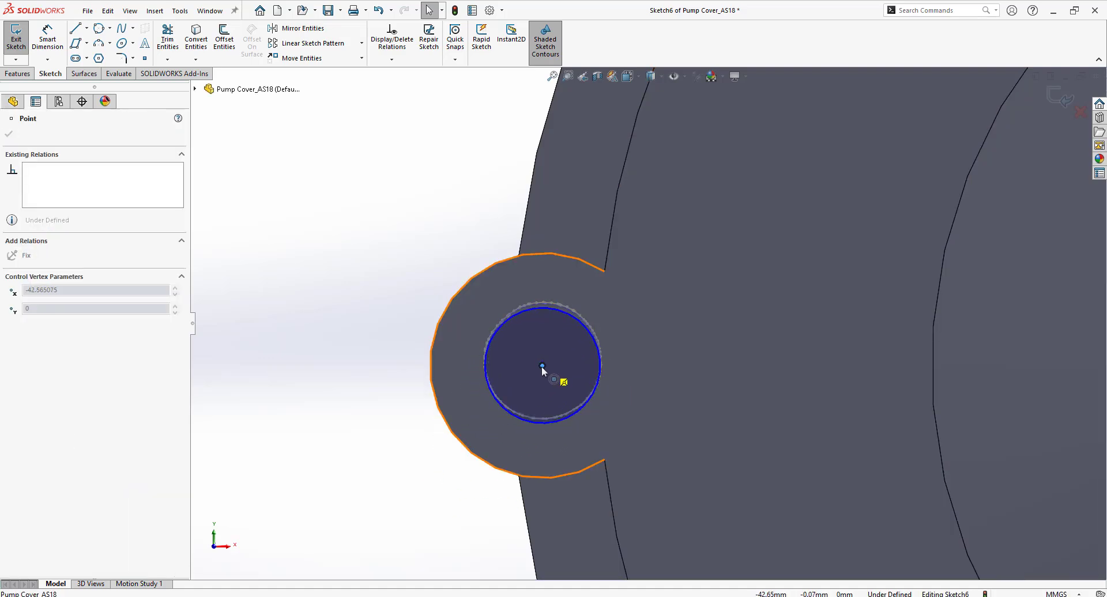
key("Escape")
Step: Cut the circle Through All along the small cylinder to make its hole
scroll(778, 398, "up", 5)
middle_click_drag(777, 369, 835, 346)
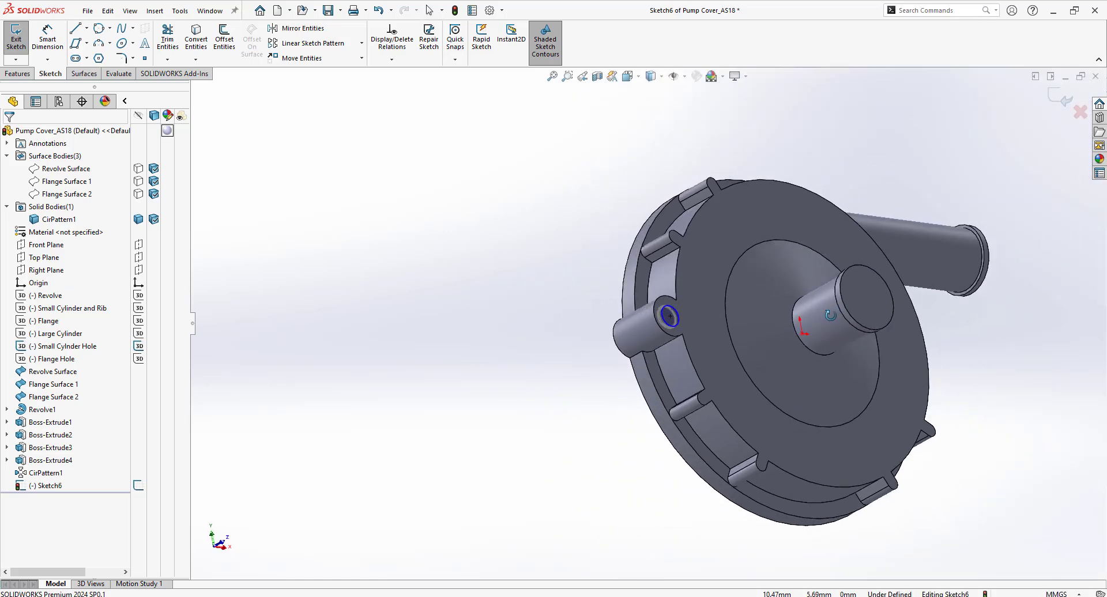
left_click(15, 74)
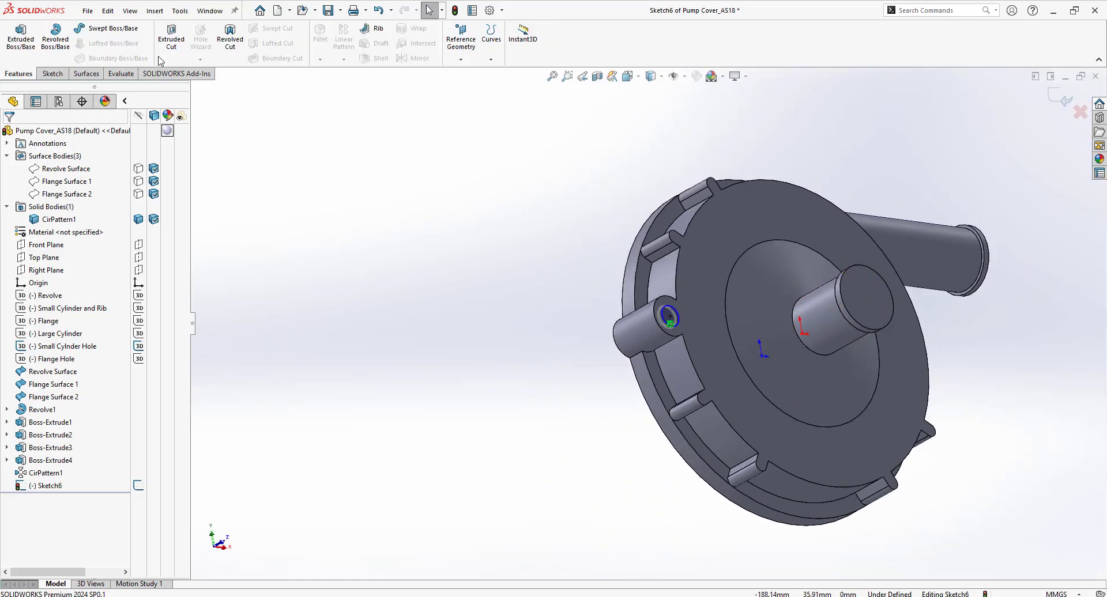
left_click(172, 35)
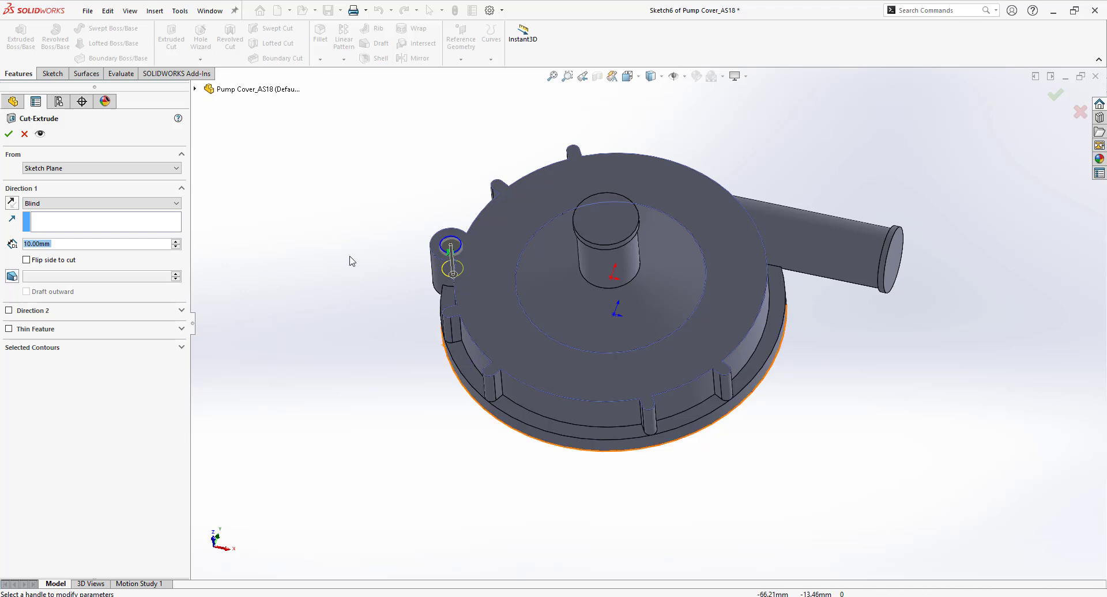
middle_click_drag(351, 261, 240, 235)
left_click(147, 203)
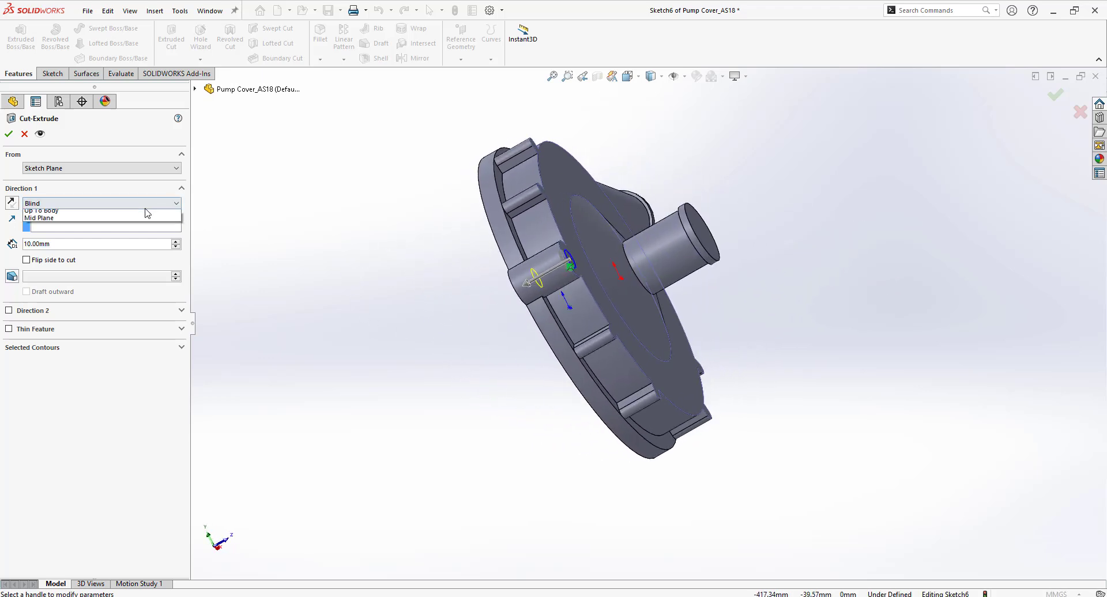
left_click(147, 220)
middle_click_drag(386, 271, 245, 322)
left_click(8, 134)
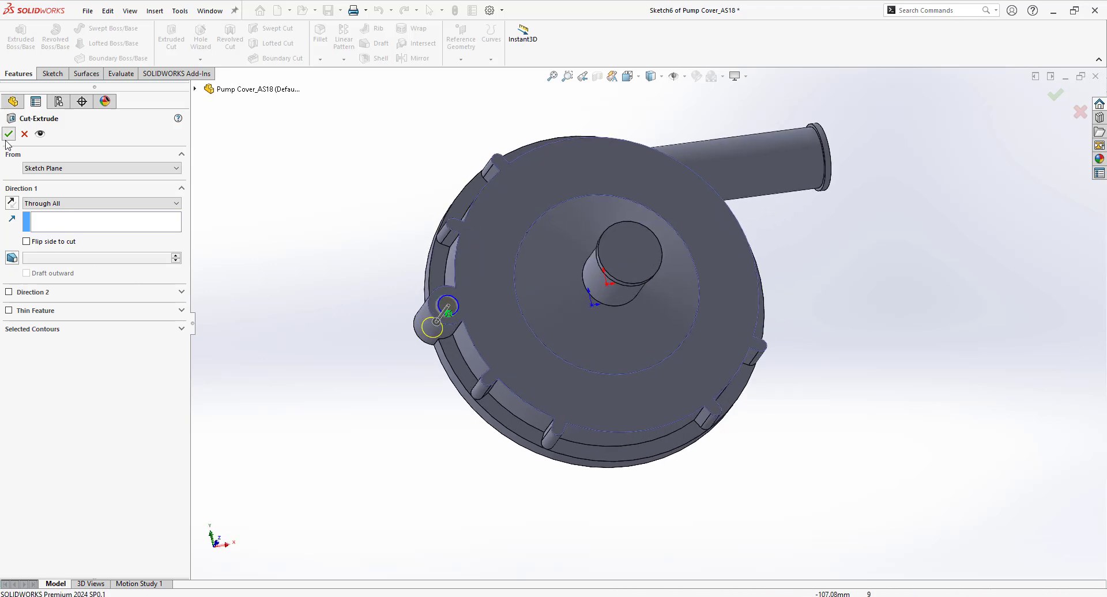
key("ctrl+1")
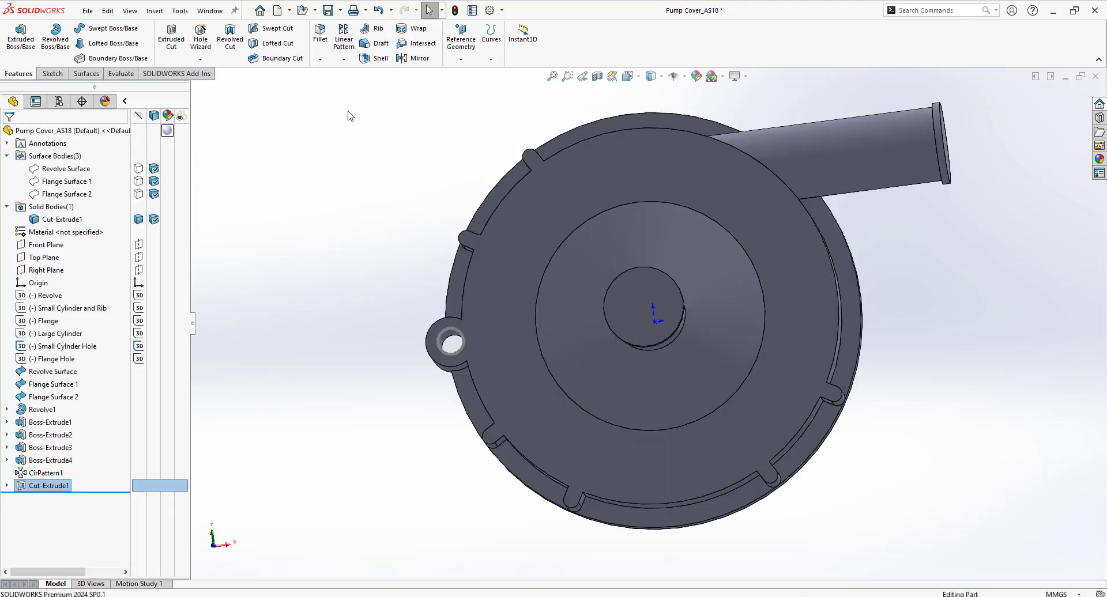
Step: Set up a circular pattern around the central cylinder's face with 4 equally spaced instances over 360 degrees
left_click(344, 60)
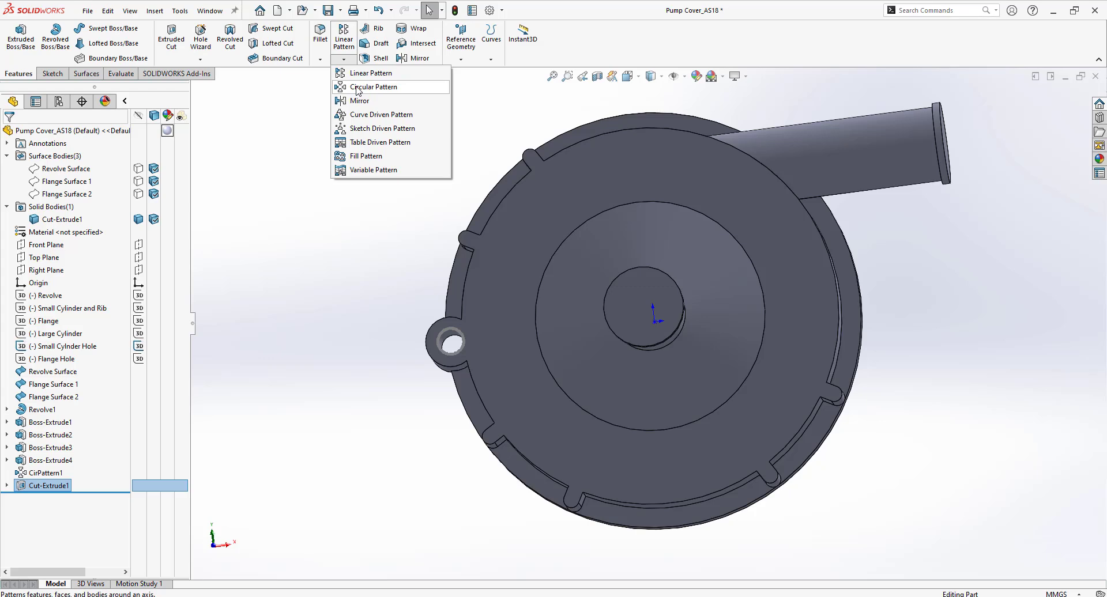
left_click(357, 87)
key("ctrl+7")
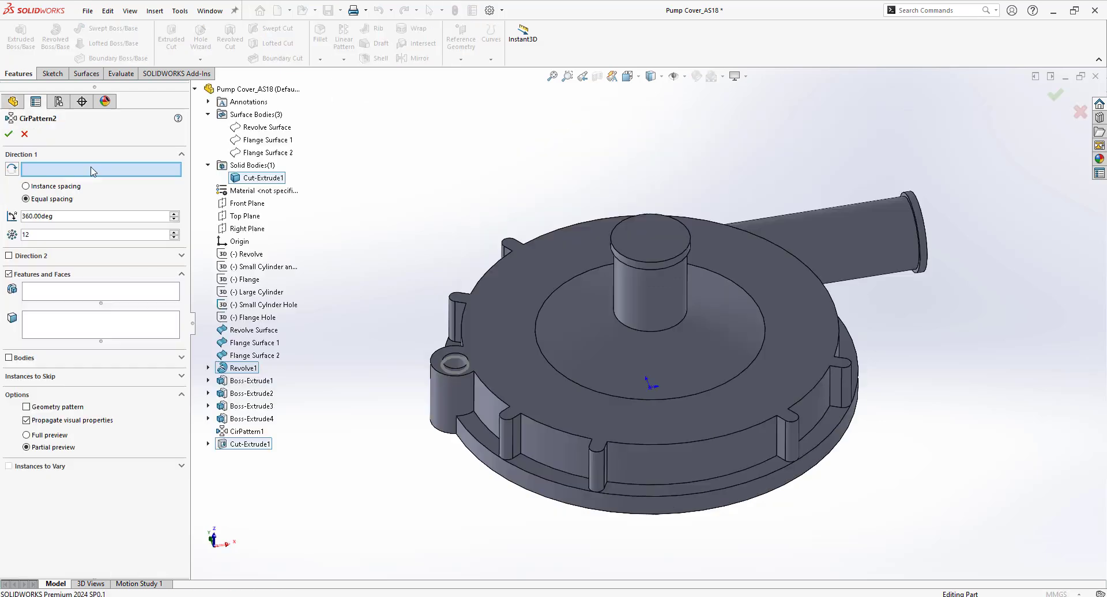
left_click(647, 288)
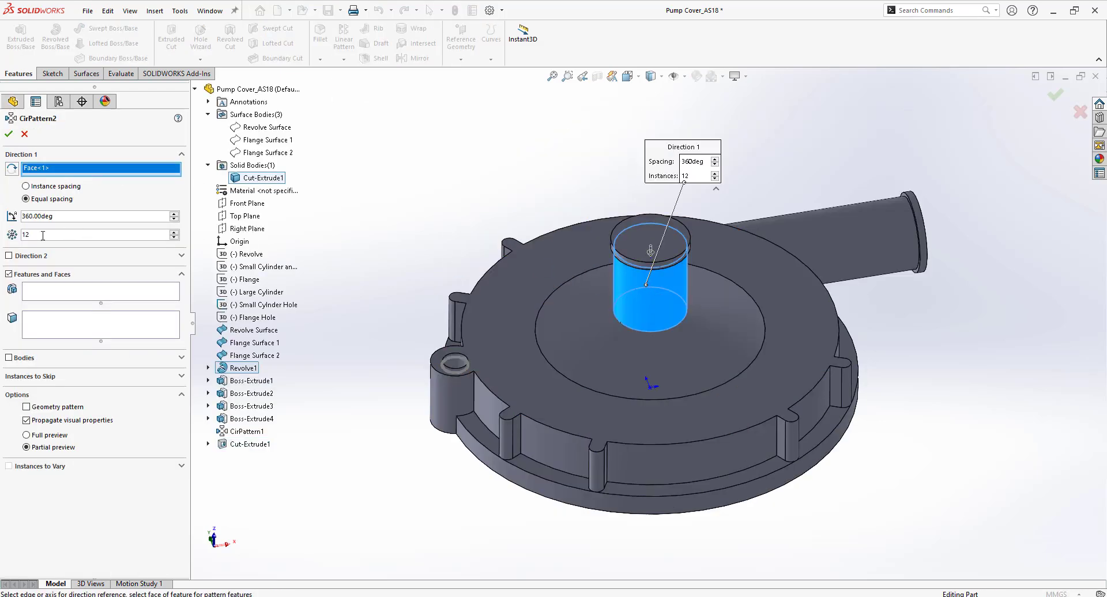
key("BackSpace")
key("BackSpace")
type("4")
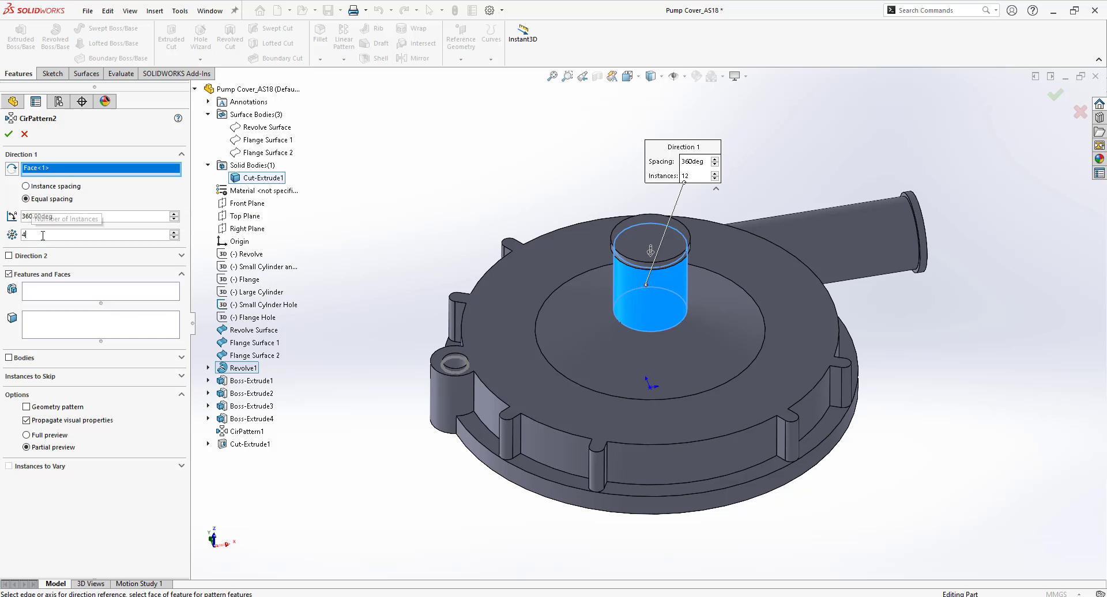
Step: Choose Boss-Extrude1 and Cut-Extrude1 as the features to repeat and create the circular pattern
left_click(50, 292)
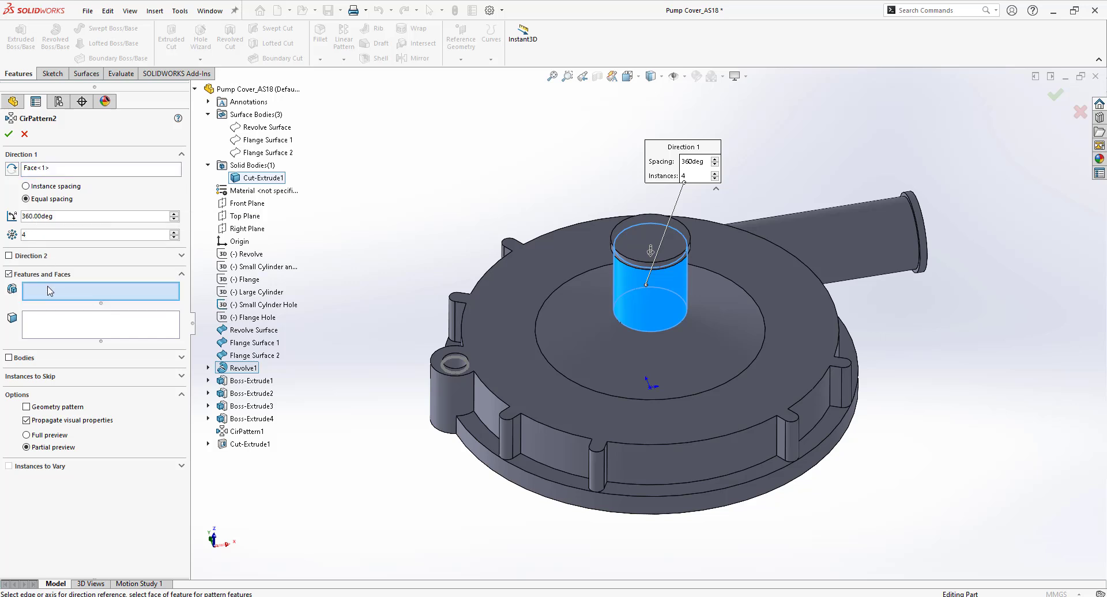
left_click(251, 381)
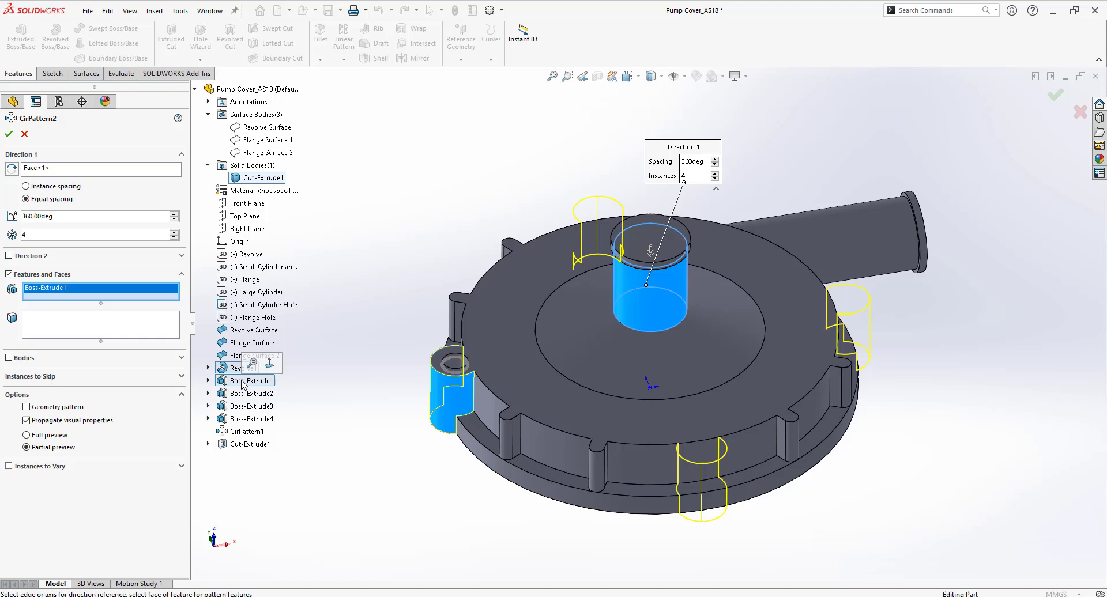
left_click(250, 445)
middle_click_drag(553, 271, 540, 219)
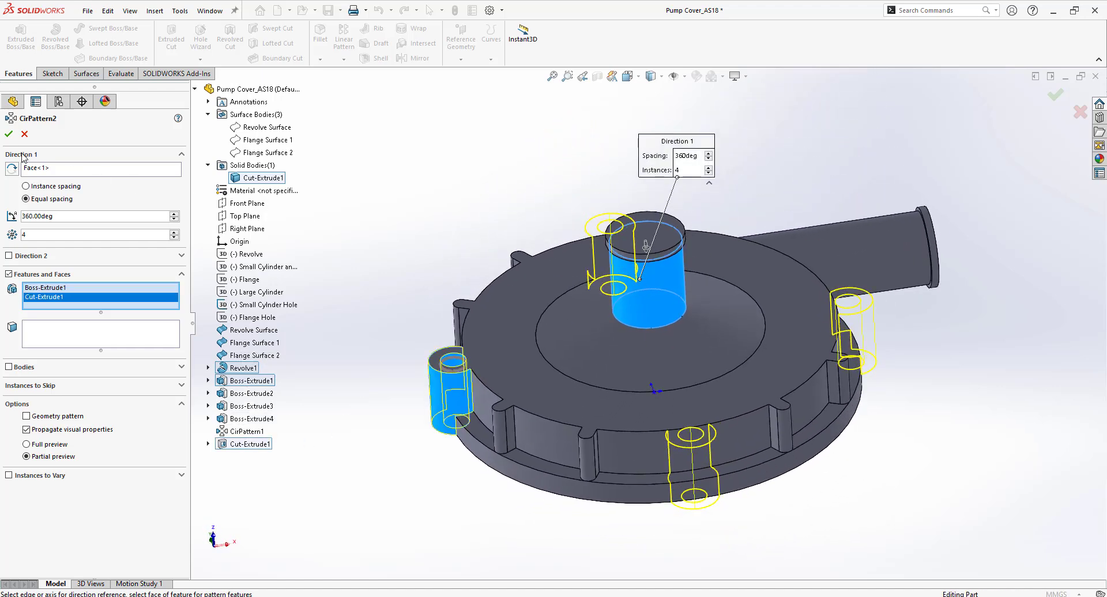
left_click(8, 134)
middle_click_drag(566, 175, 395, 376)
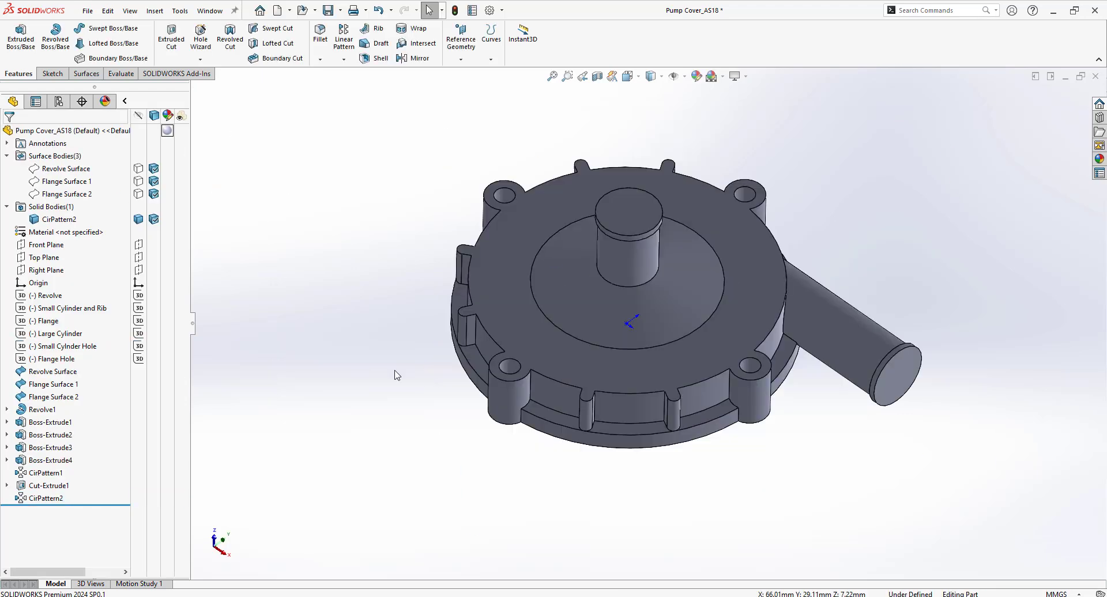
Step: Show the Revolve Surface body and the Revolve section sketch, and hide the solid body CirPattern2
left_click(139, 168)
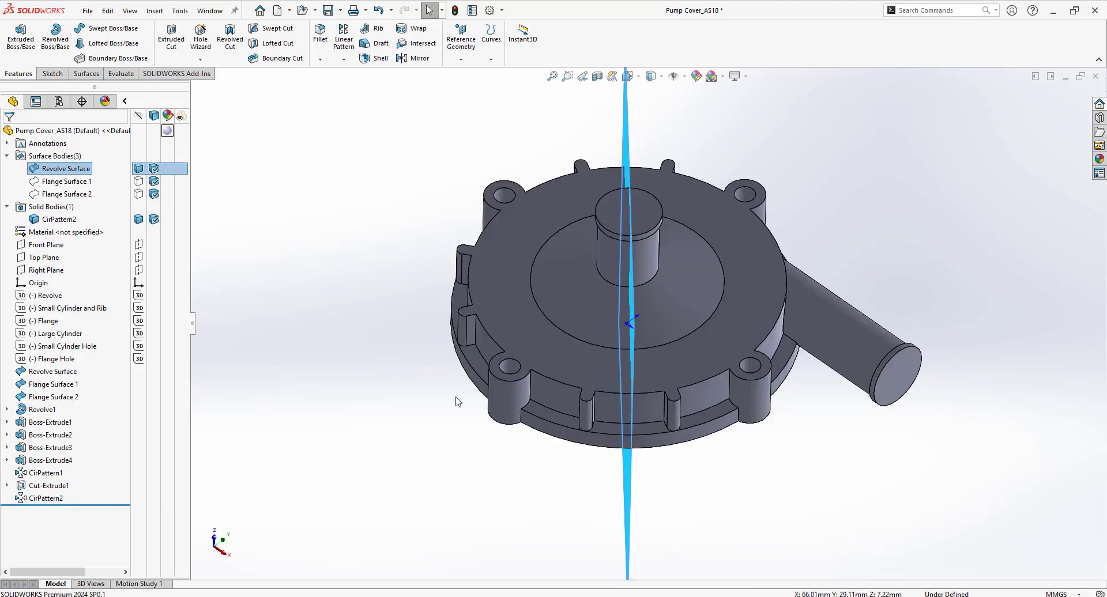
middle_click_drag(459, 402, 594, 364)
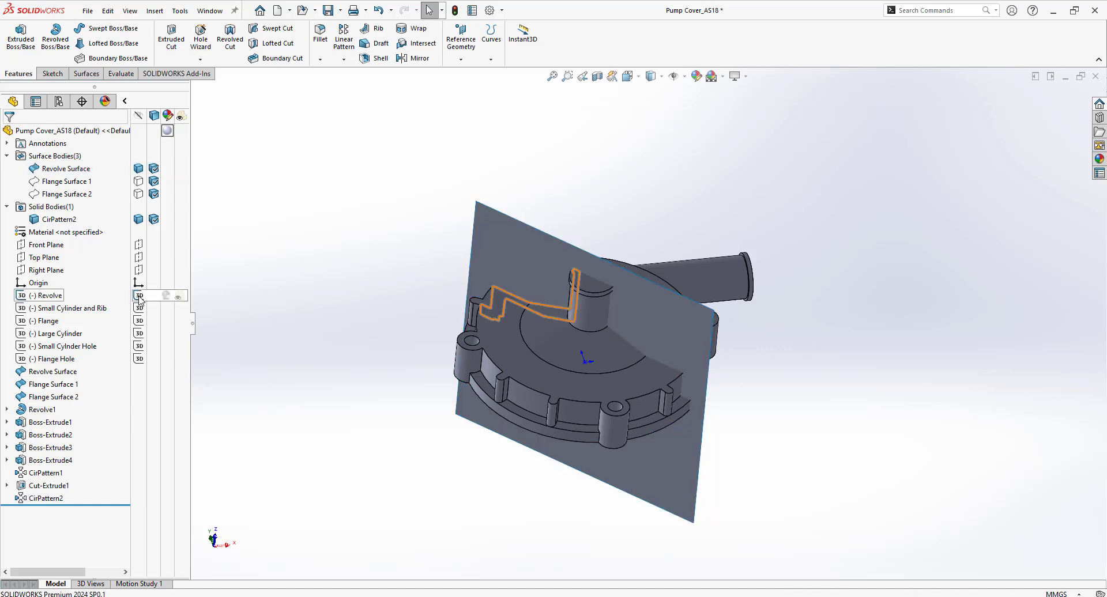
left_click(139, 219)
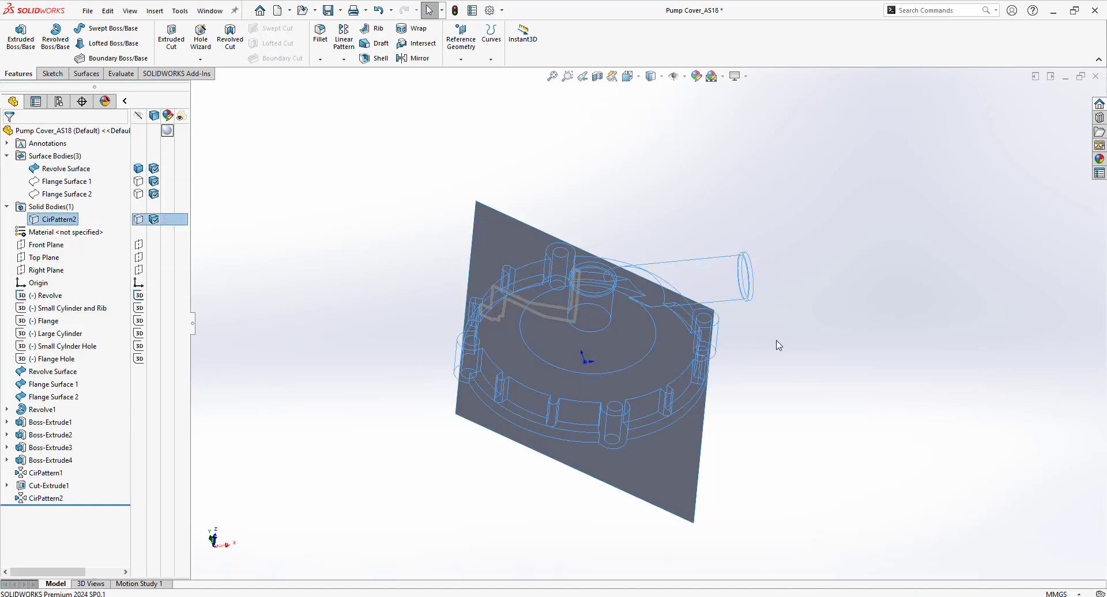
Step: Start a sketch on the Revolve Surface plane and hide that surface body
right_click(625, 327)
left_click(648, 310)
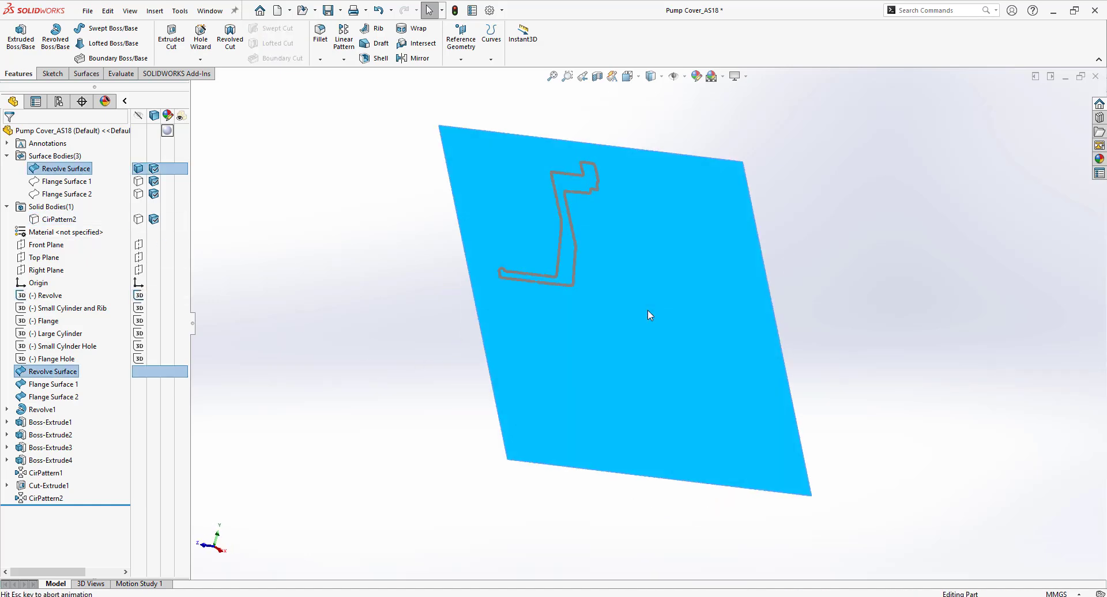
scroll(547, 184, "down", 5)
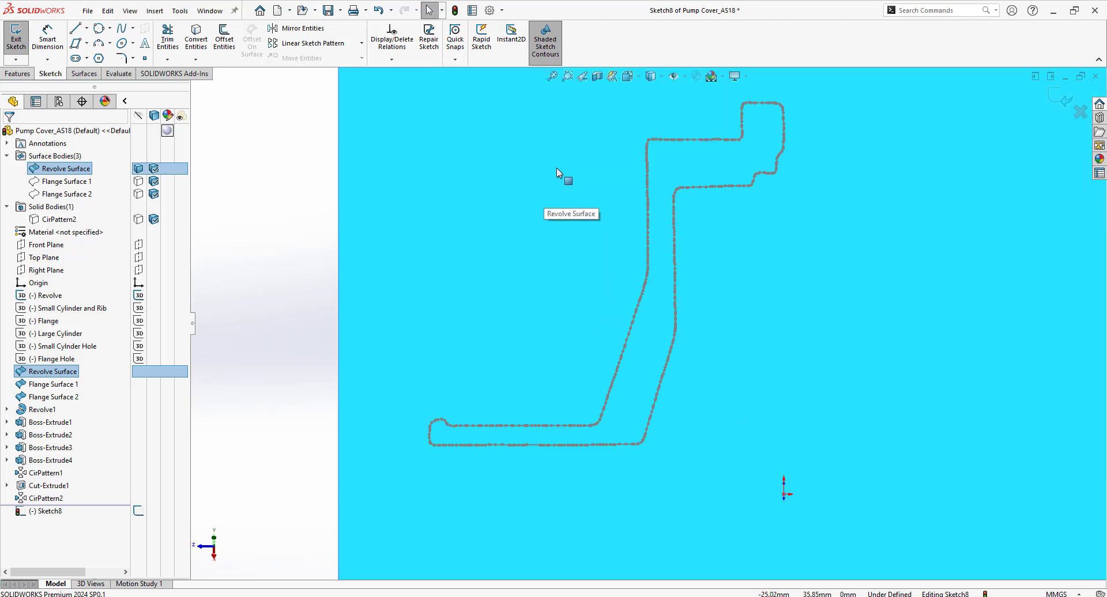
right_click(558, 211)
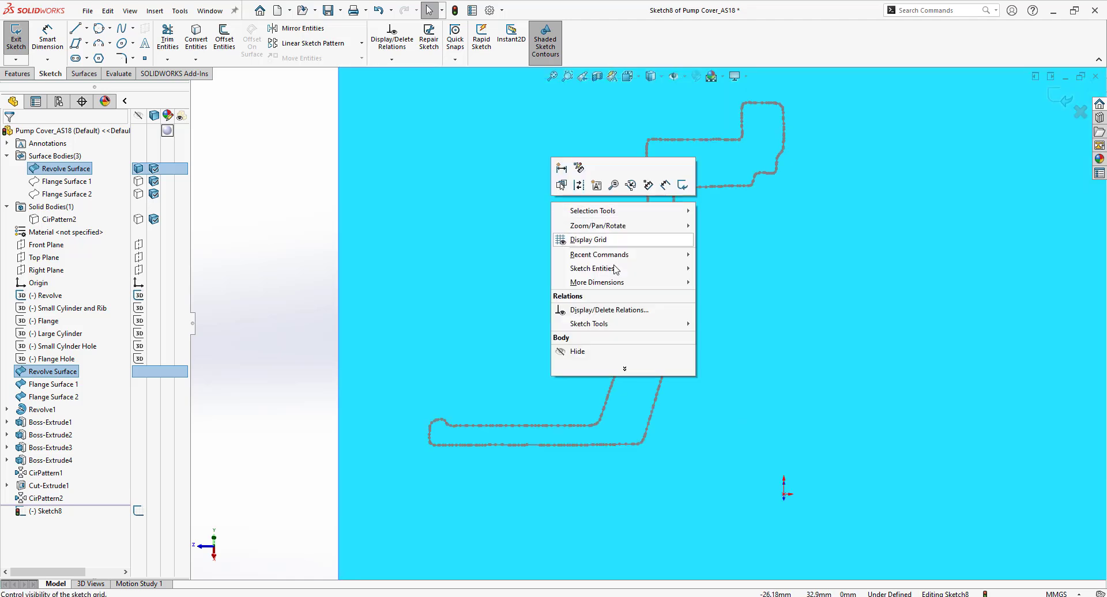
left_click(596, 352)
Step: Sketch a horizontal centerline from the origin beneath the imported section, extending past the section's far end
key("s")
left_click(696, 364)
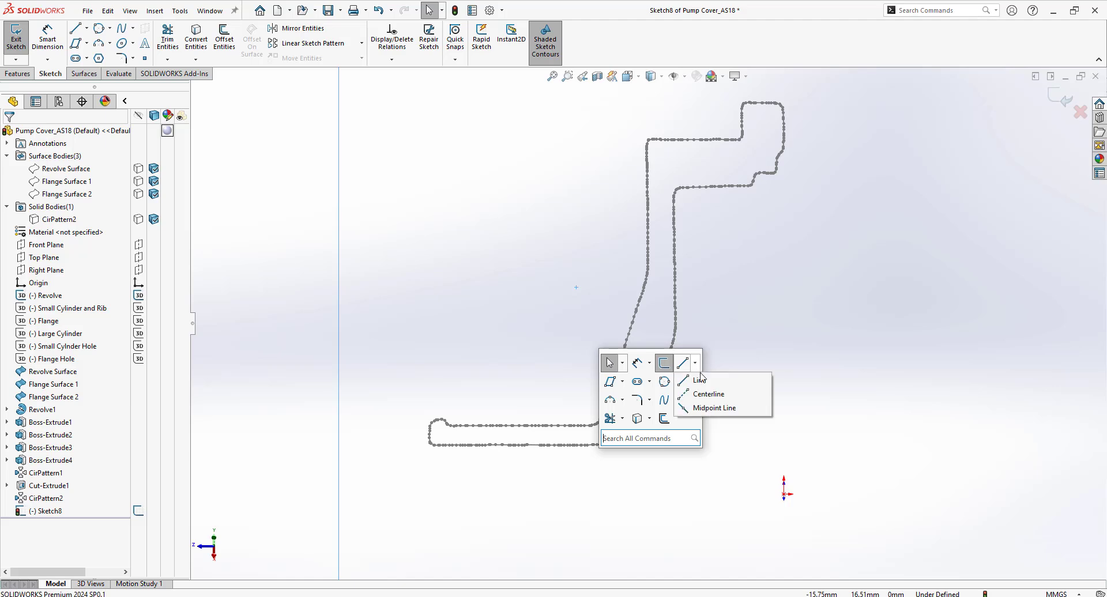
left_click(704, 392)
left_click(784, 494)
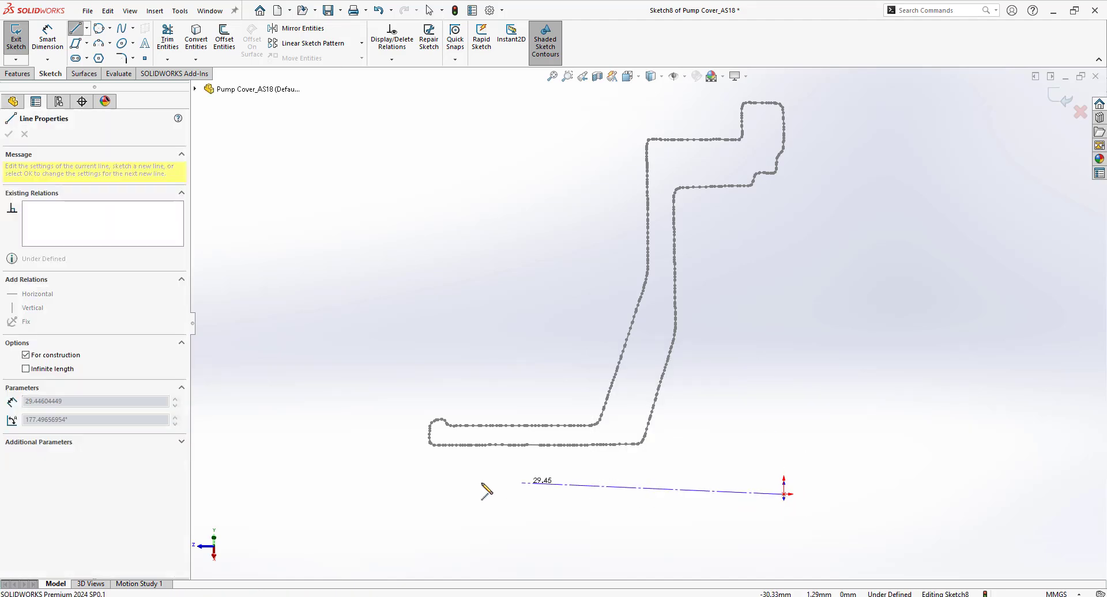
double_click(391, 494)
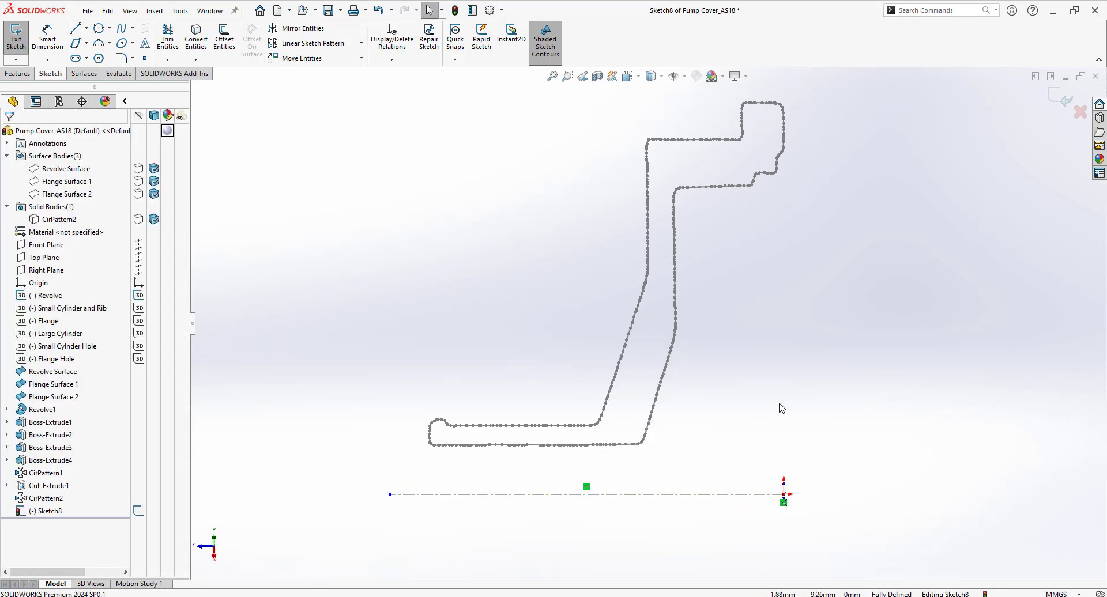
Step: Sketch a vertical line about 34 mm up from the origin and short horizontal and vertical lines along the section's uppermost inner step
left_click(784, 494)
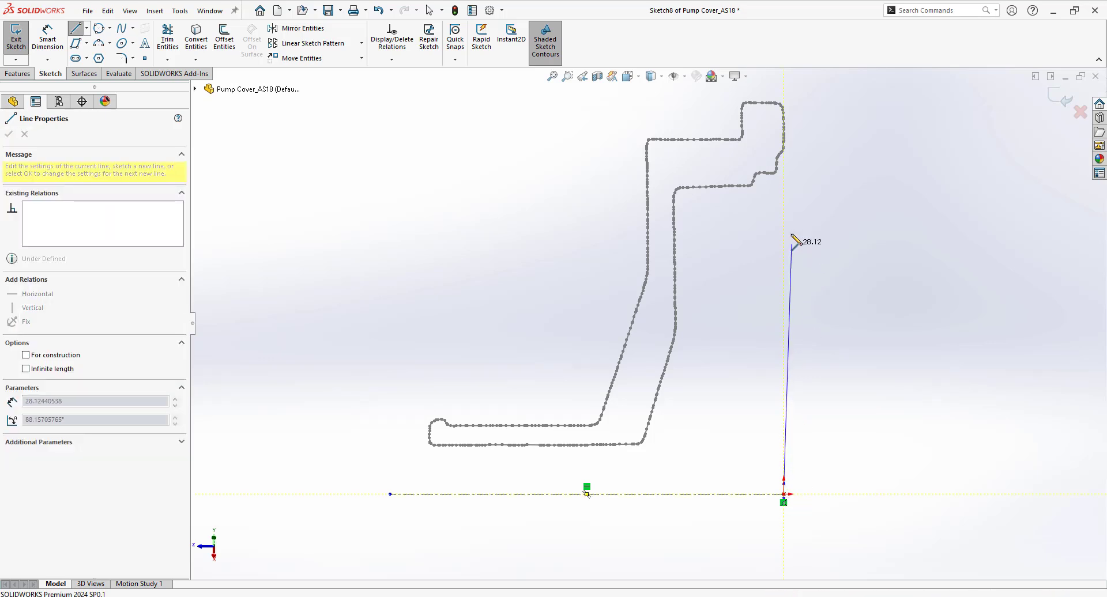
scroll(780, 157, "down", 5)
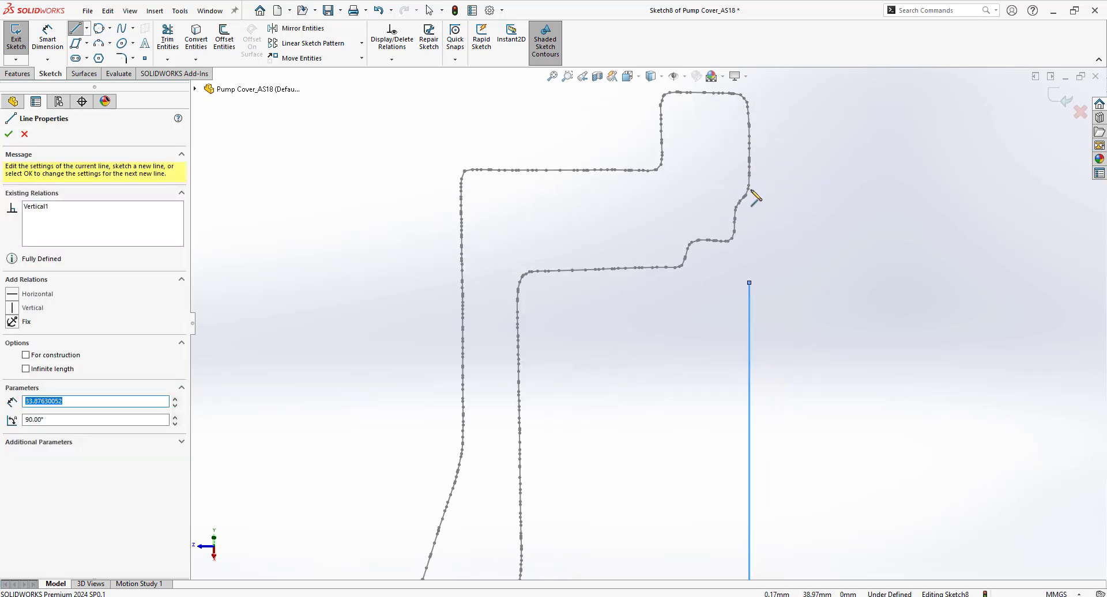
left_click(715, 228)
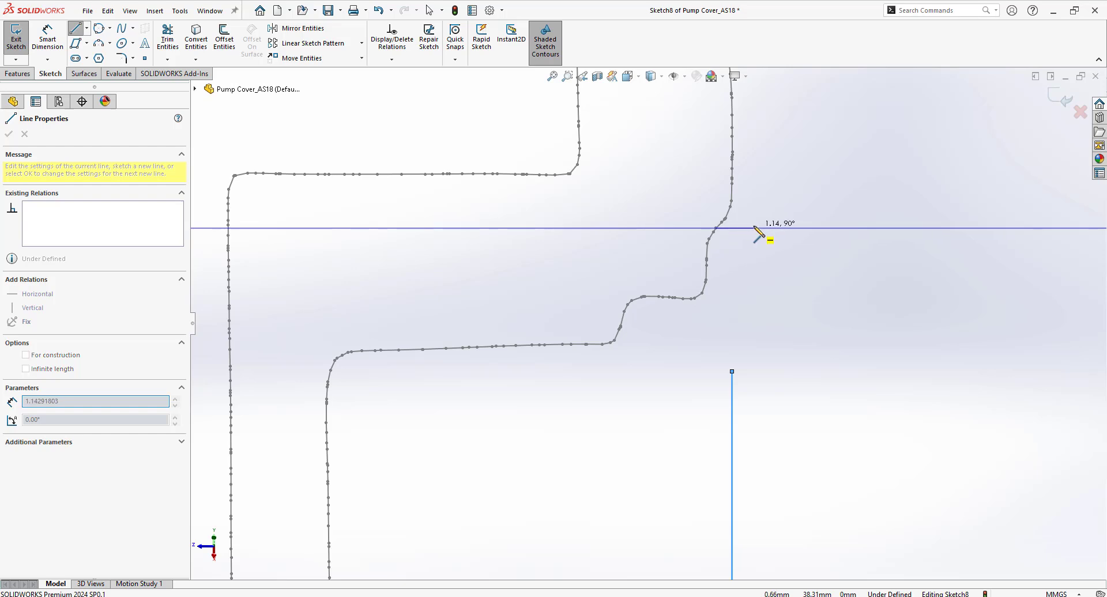
left_click(753, 229)
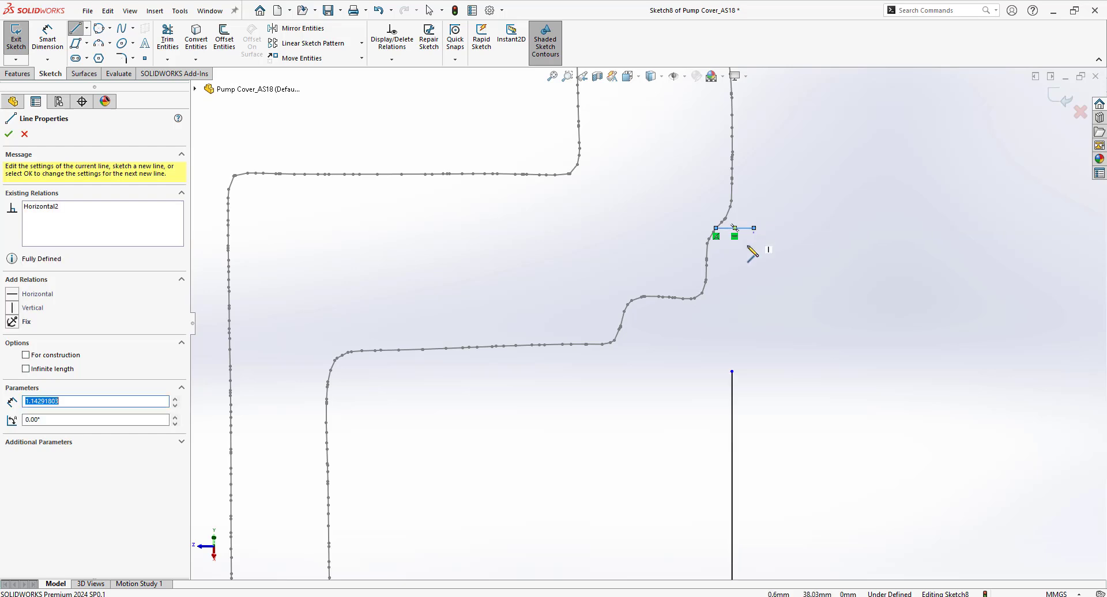
left_click(706, 259)
double_click(706, 338)
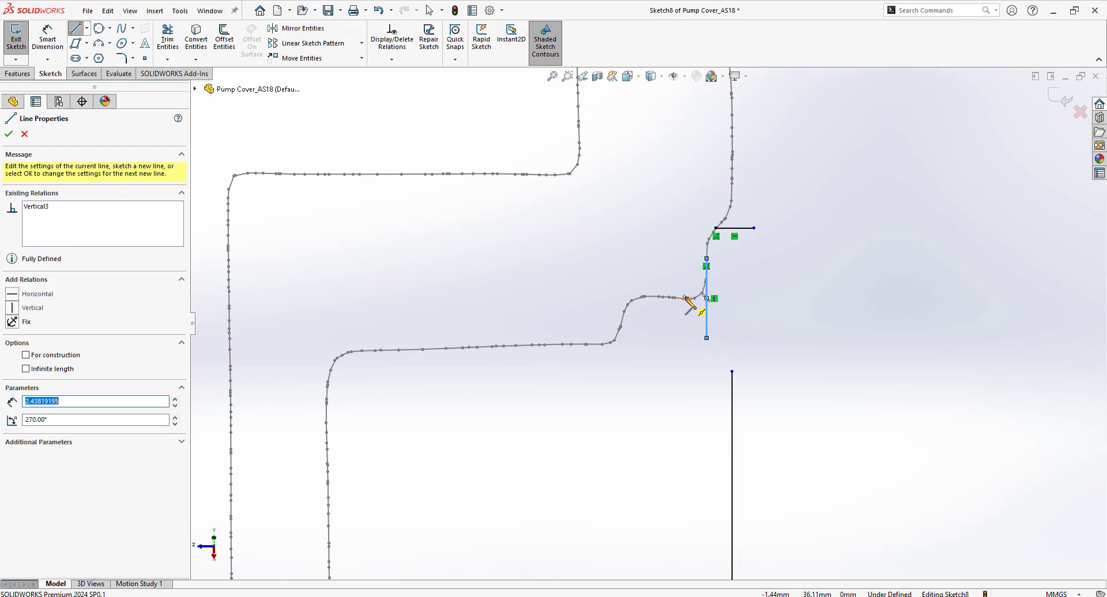
Step: Trace the section's second inner step with horizontal and vertical lines and the upper inner edge with a horizontal line about 7.9 mm long
left_click(682, 299)
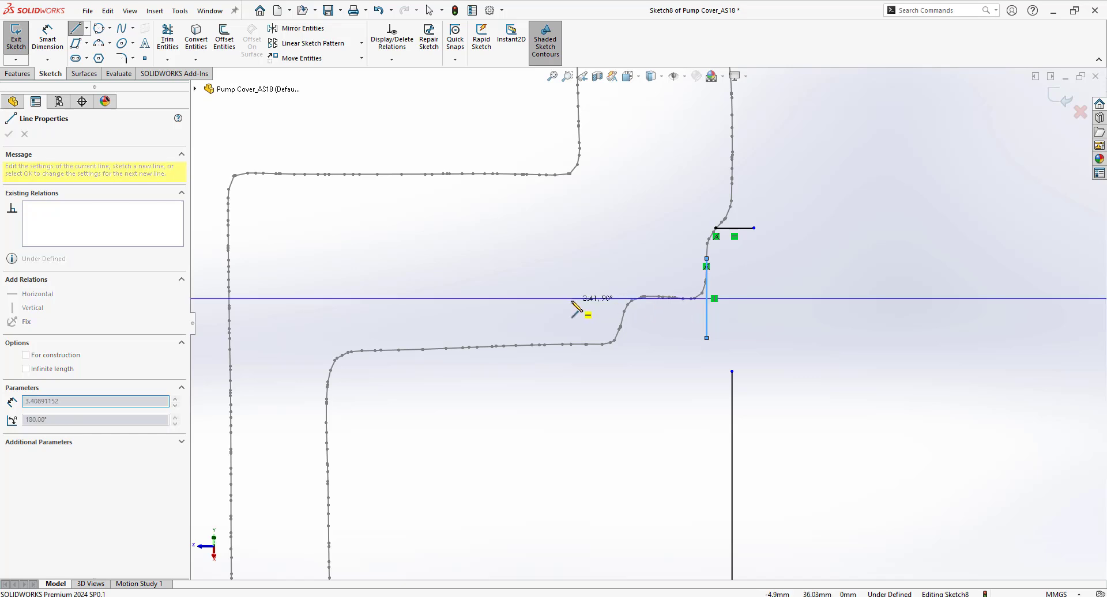
double_click(571, 298)
left_click(622, 318)
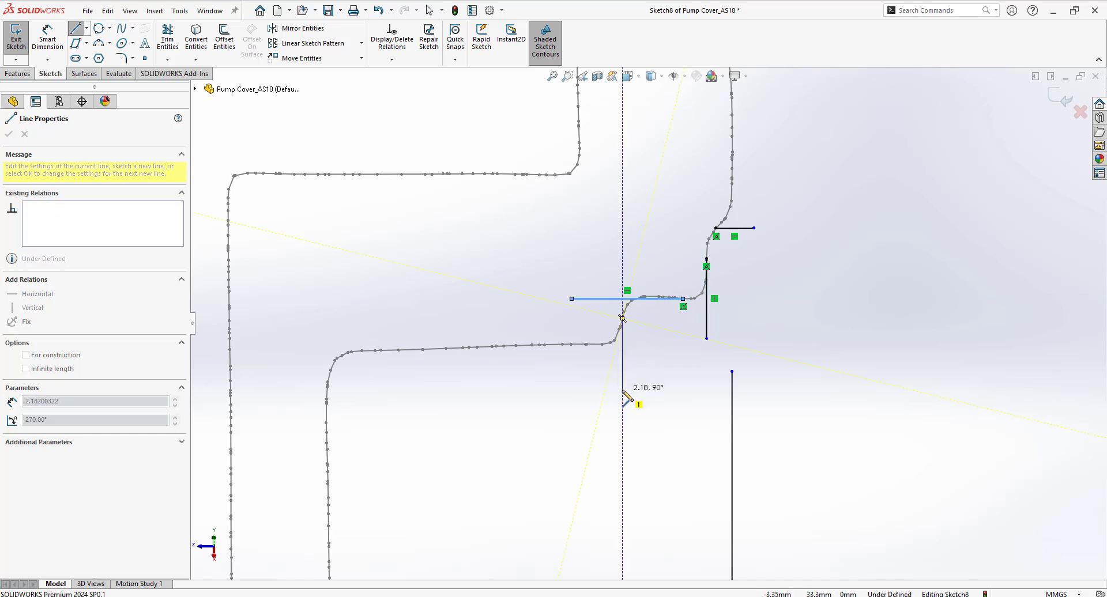
double_click(622, 389)
left_click(545, 344)
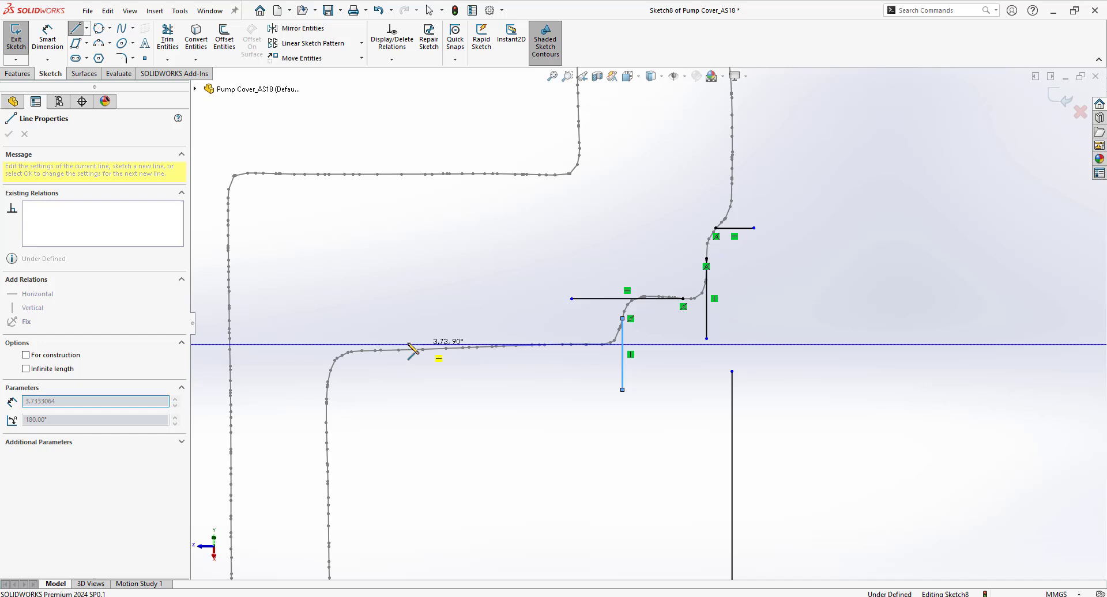
double_click(285, 345)
Step: Trace the section's inner wall with a vertical line, the slope with an angled line, and the bore edge with a horizontal line past its end
scroll(490, 438, "up", 10)
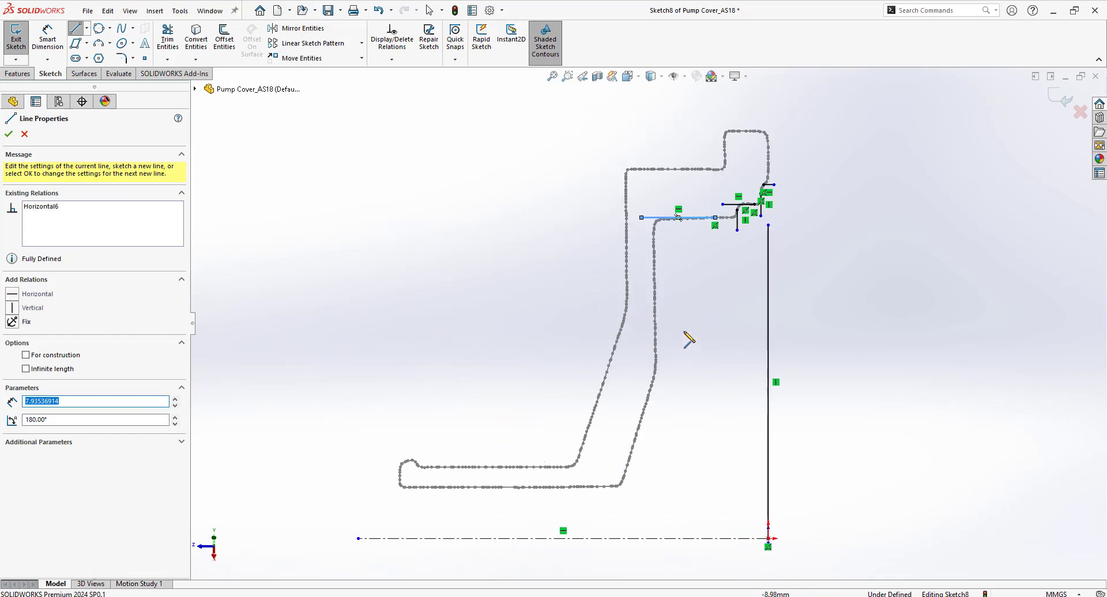
left_click(655, 263)
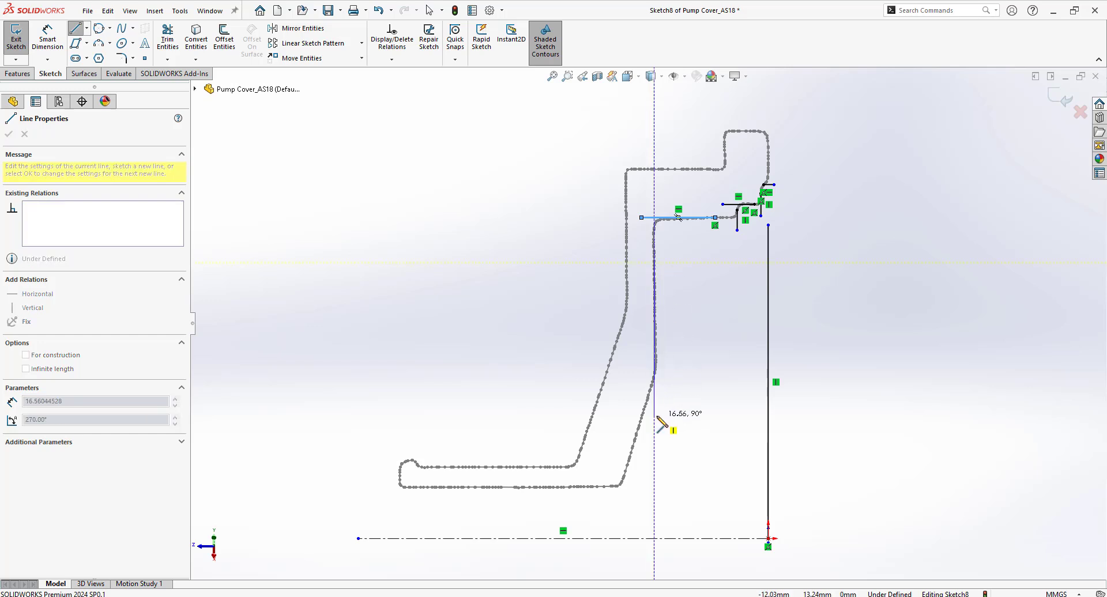
double_click(655, 416)
left_click(649, 396)
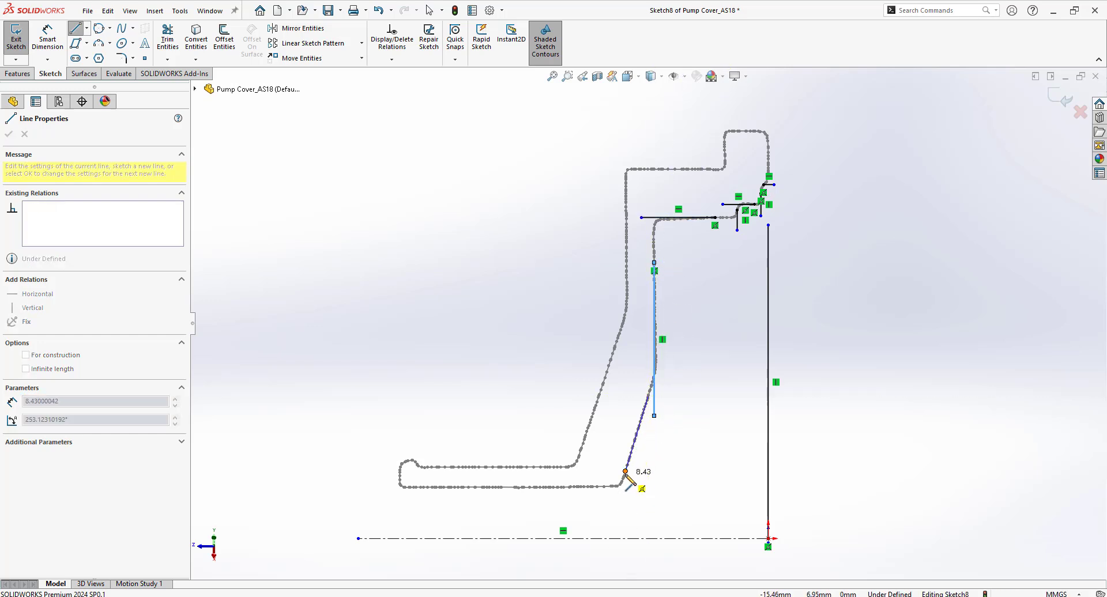
double_click(625, 471)
left_click(584, 487)
double_click(370, 486)
key("Escape")
Step: Corner-trim the bore line, angled line, inner wall line and upper horizontal line to one another
key("s")
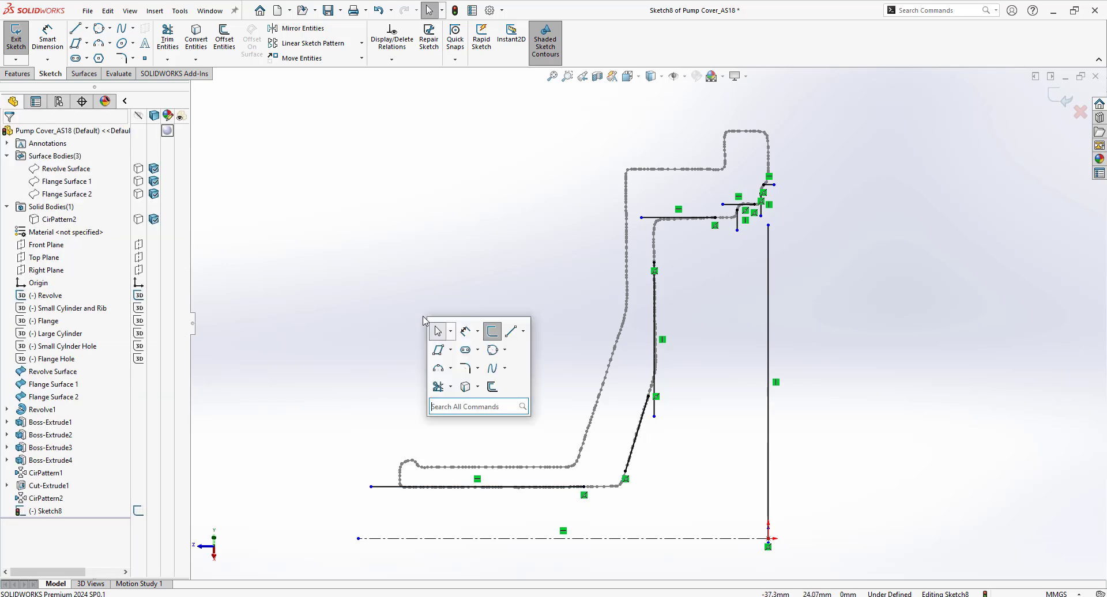
left_click(438, 386)
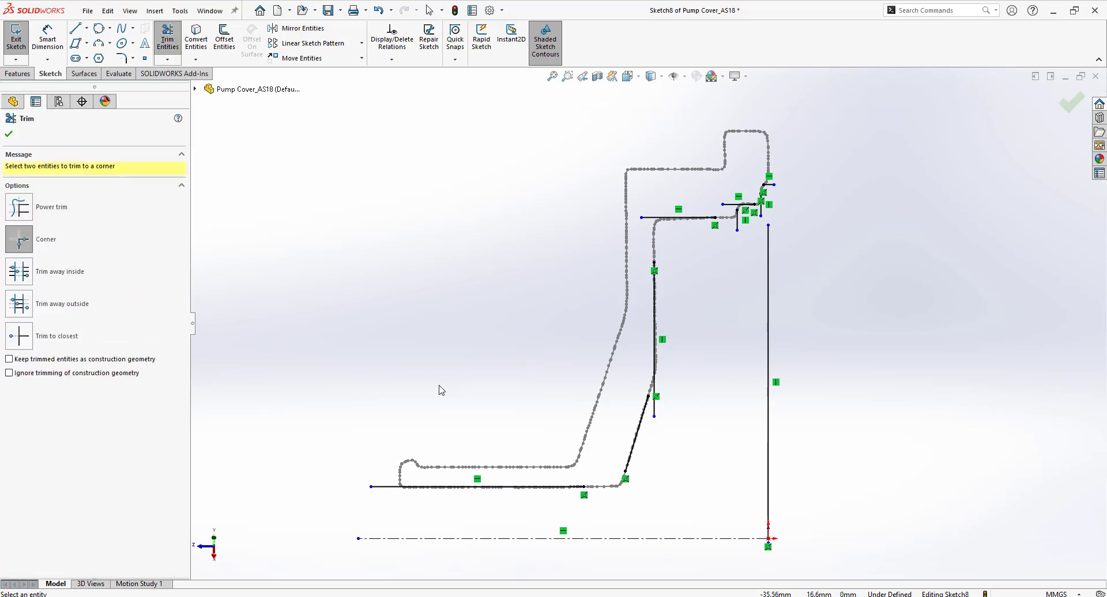
left_click(629, 455)
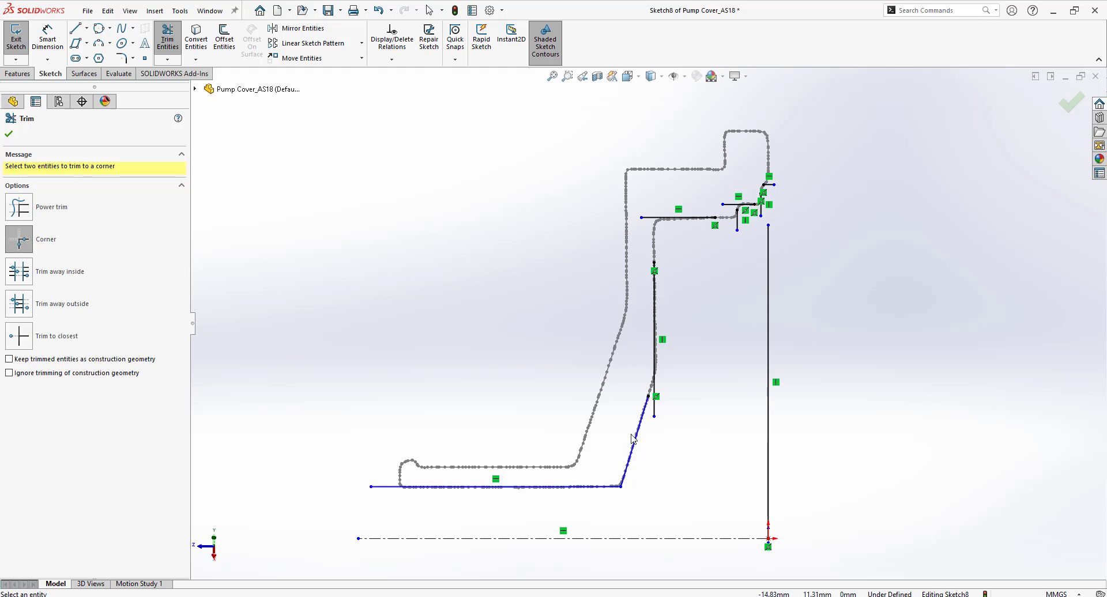
left_click(656, 366)
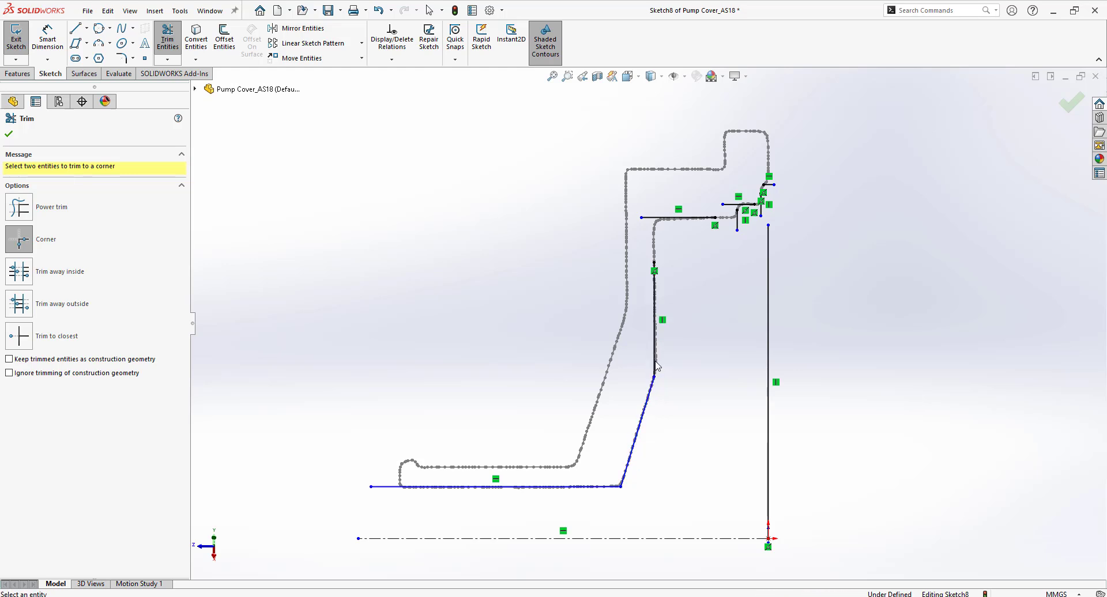
left_click(678, 218)
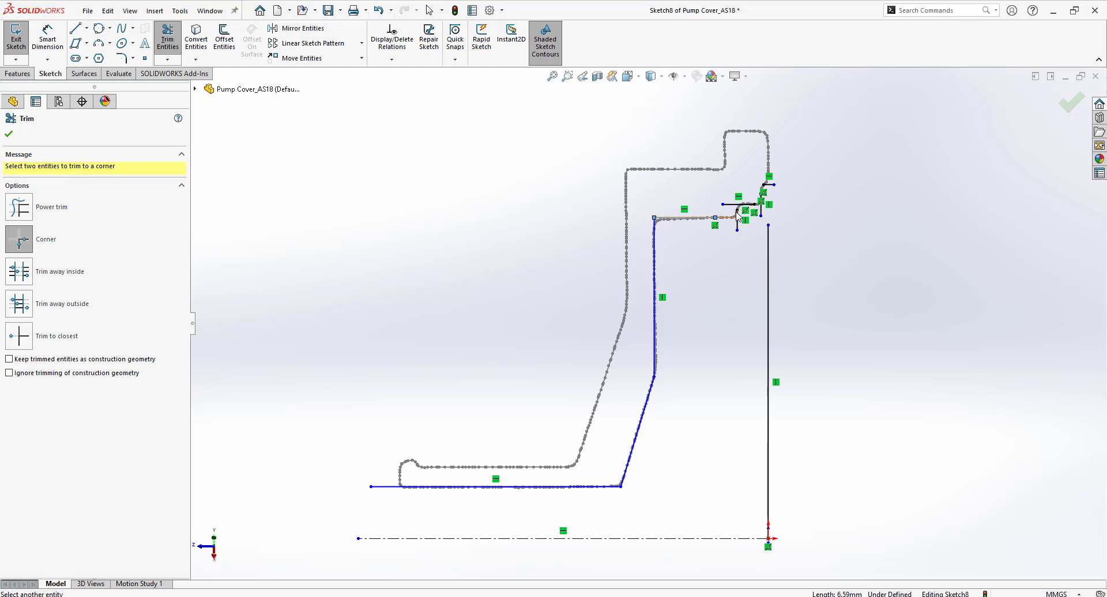
Step: Corner-trim the lines of the two inner steps and join the uppermost one to the vertical line from the origin
left_click(737, 215)
left_click(744, 210)
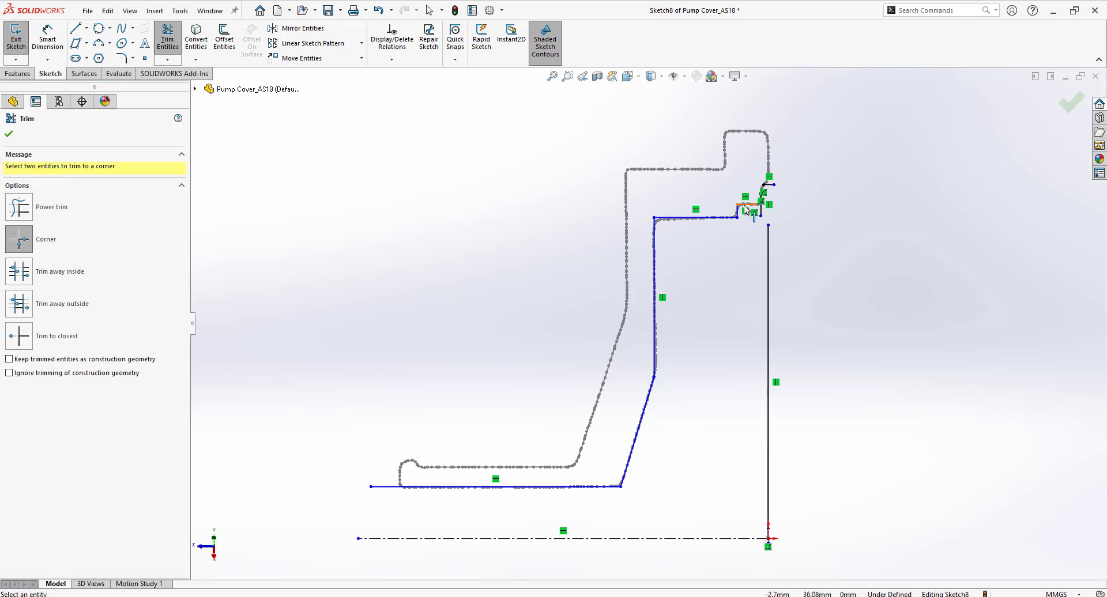
scroll(743, 211, "down", 6)
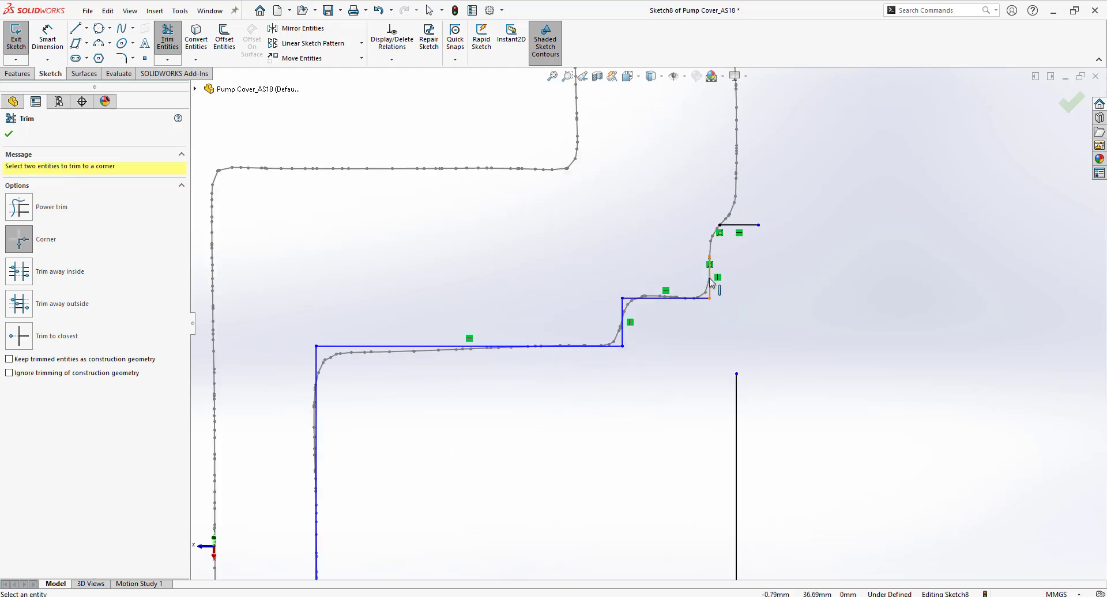
left_click(733, 228)
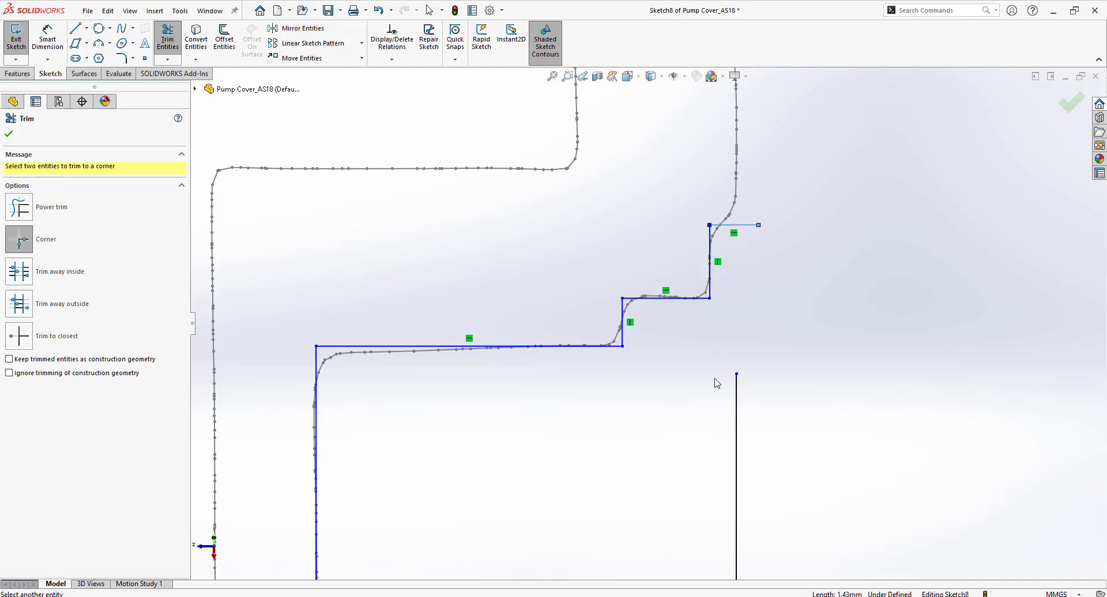
left_click(736, 398)
Step: Sketch a vertical line about 5.6 mm long from the bore line's open end down to the centerline
key("f")
key("l")
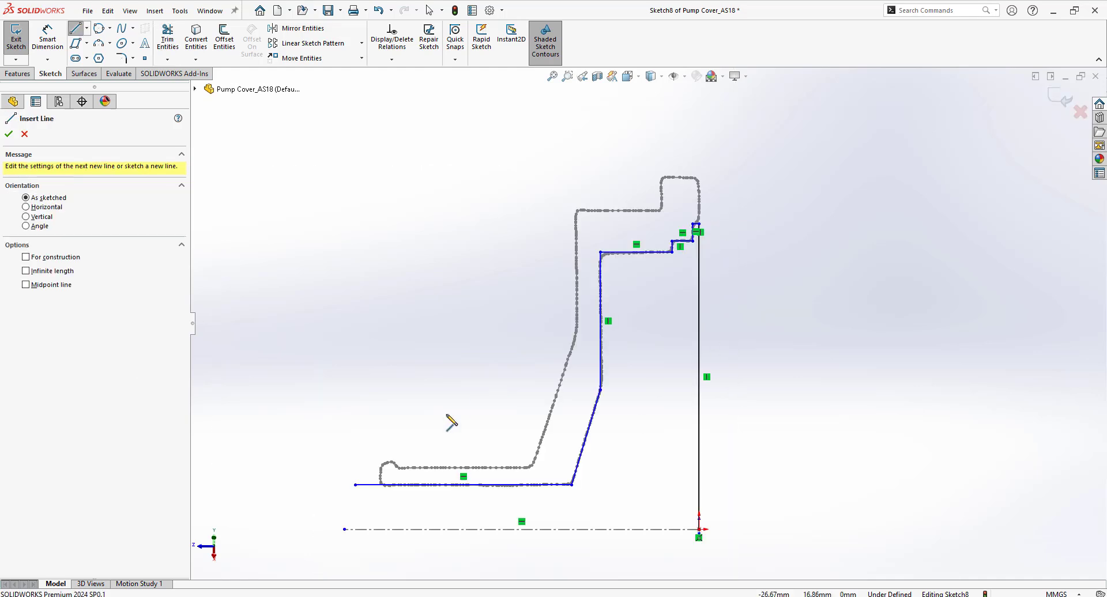
left_click(356, 484)
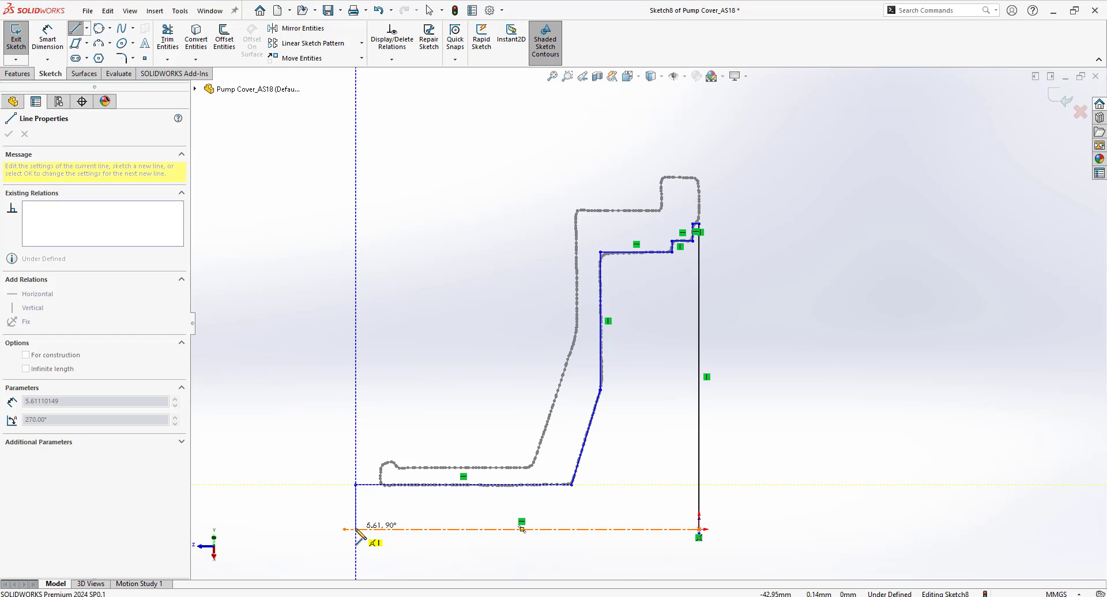
left_click(356, 529)
key("Escape")
Step: Revolve-cut the profile 360° about the centerline, letting the sketch close automatically and showing the solid body CirPattern2
left_click(19, 73)
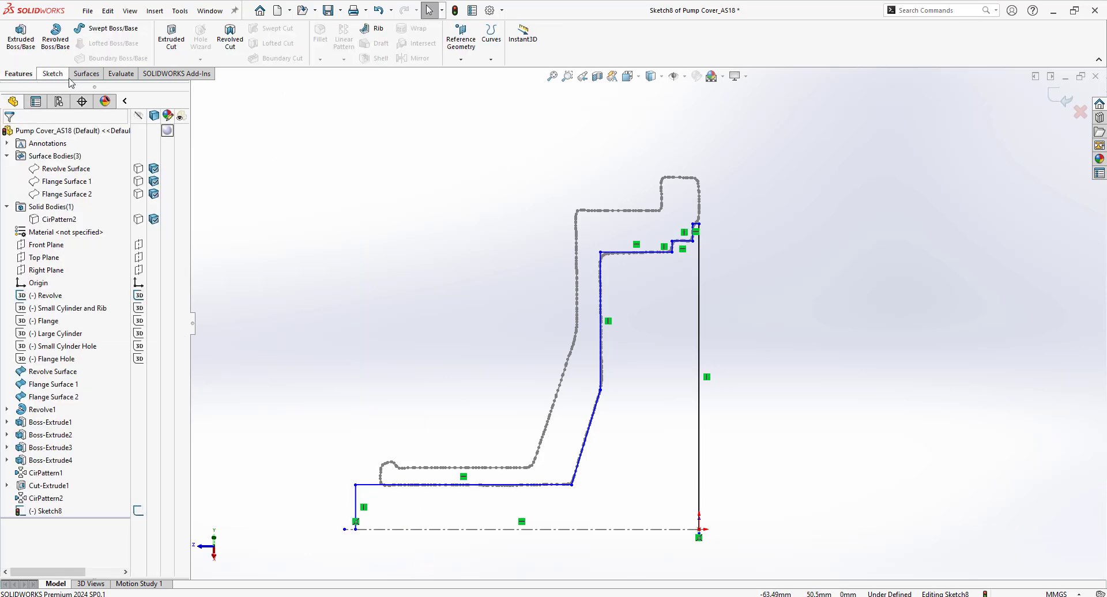
left_click(230, 40)
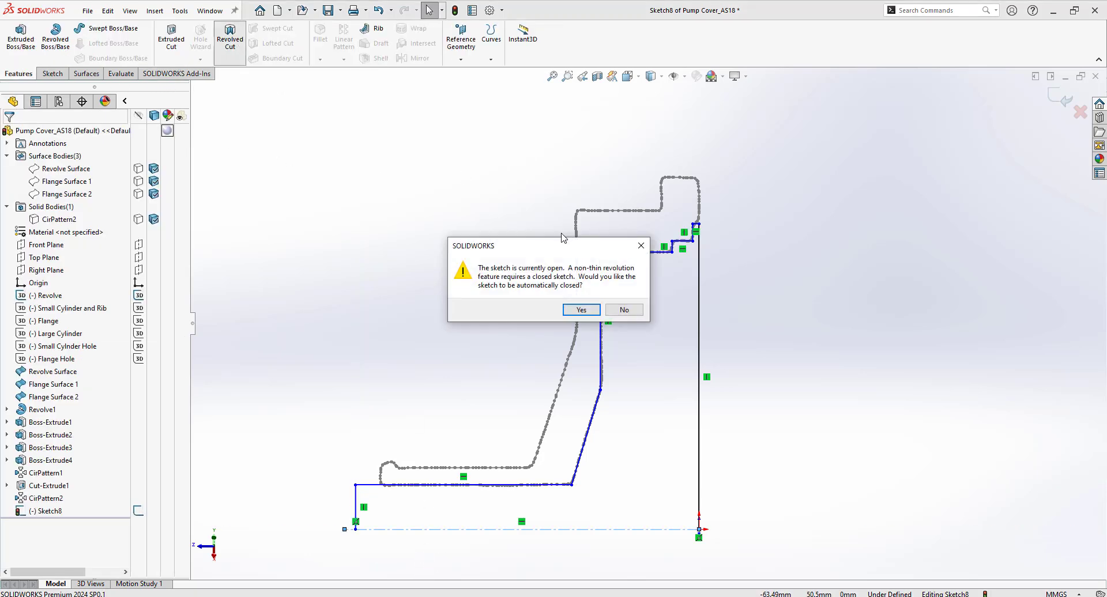
left_click(580, 310)
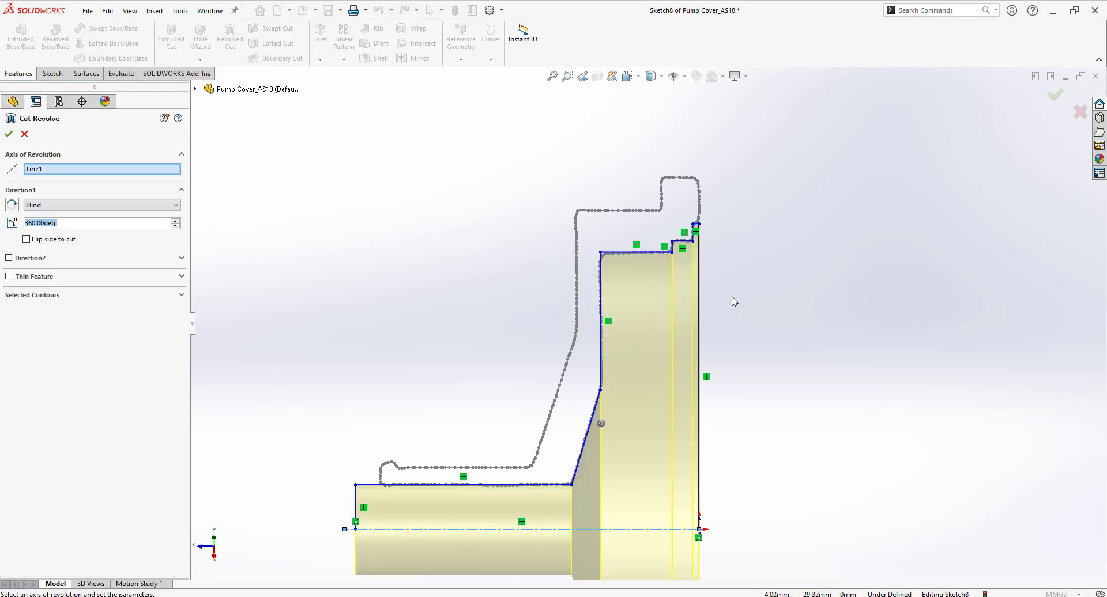
left_click(195, 89)
left_click(208, 127)
right_click(256, 142)
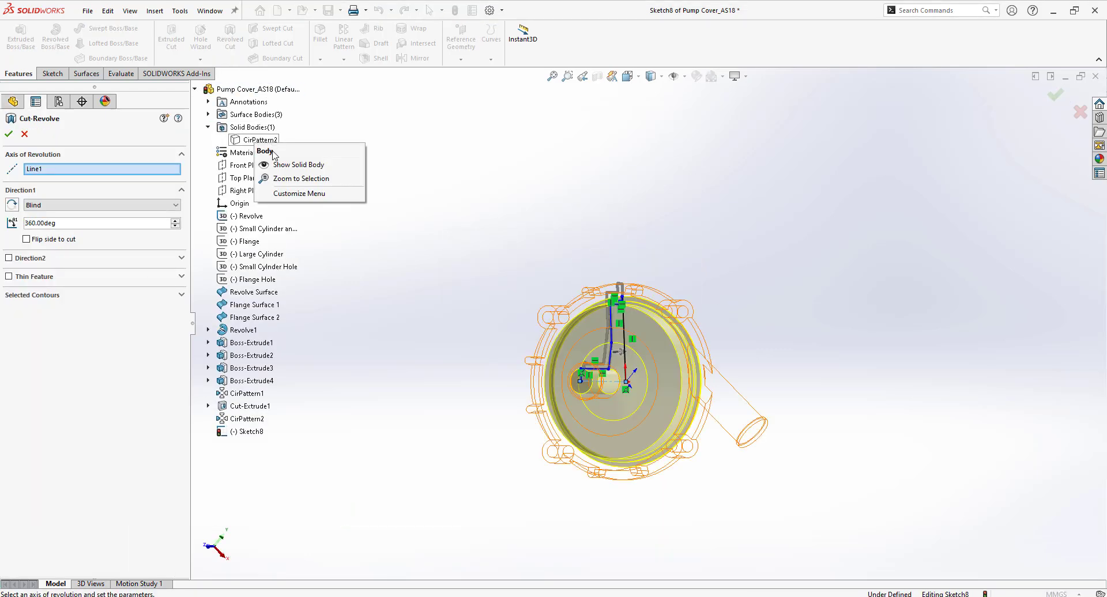
left_click(297, 165)
mouse_move(773, 324)
middle_mouse_down()
mouse_move(680, 315)
mouse_move(742, 309)
mouse_move(753, 319)
middle_mouse_up()
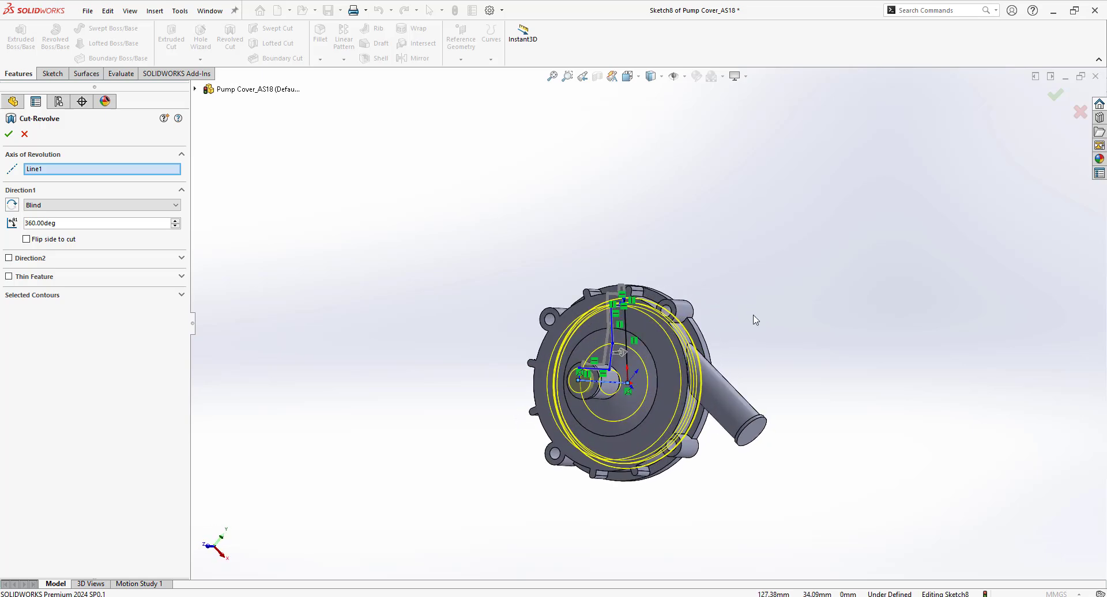
key("Return")
Step: Show the Flange Hole sketch and start a sketch on the end face of the side tube's flange
middle_click_drag(735, 493, 458, 329)
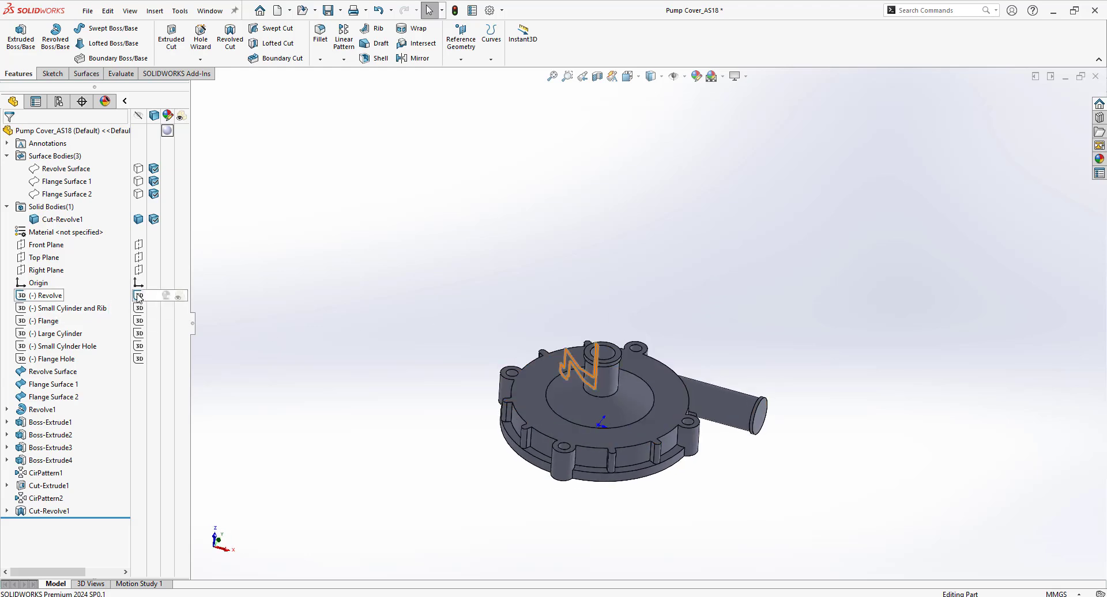
key("f")
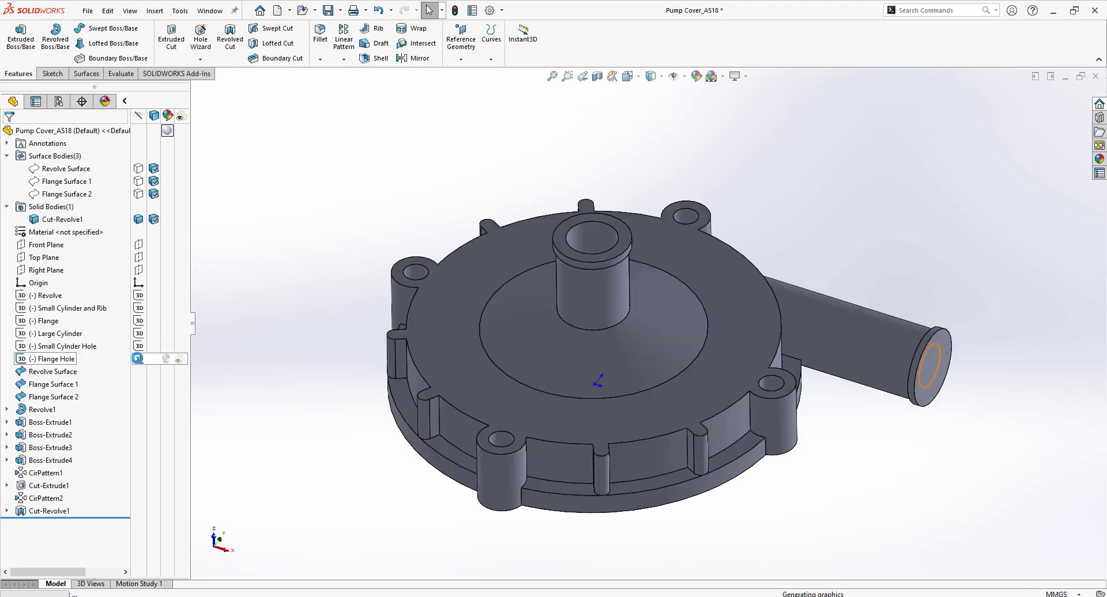
right_click(944, 363)
left_click(973, 344)
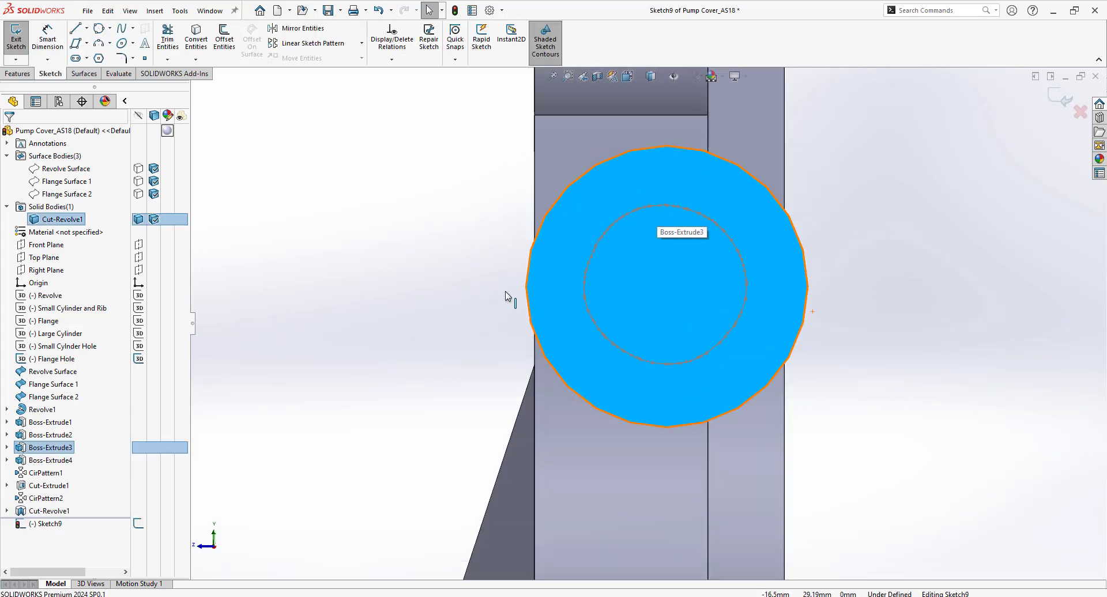
Step: Sketch a perimeter circle of about 4.9 mm radius through three points on the imported Flange Hole outline
key("s")
left_click(464, 361)
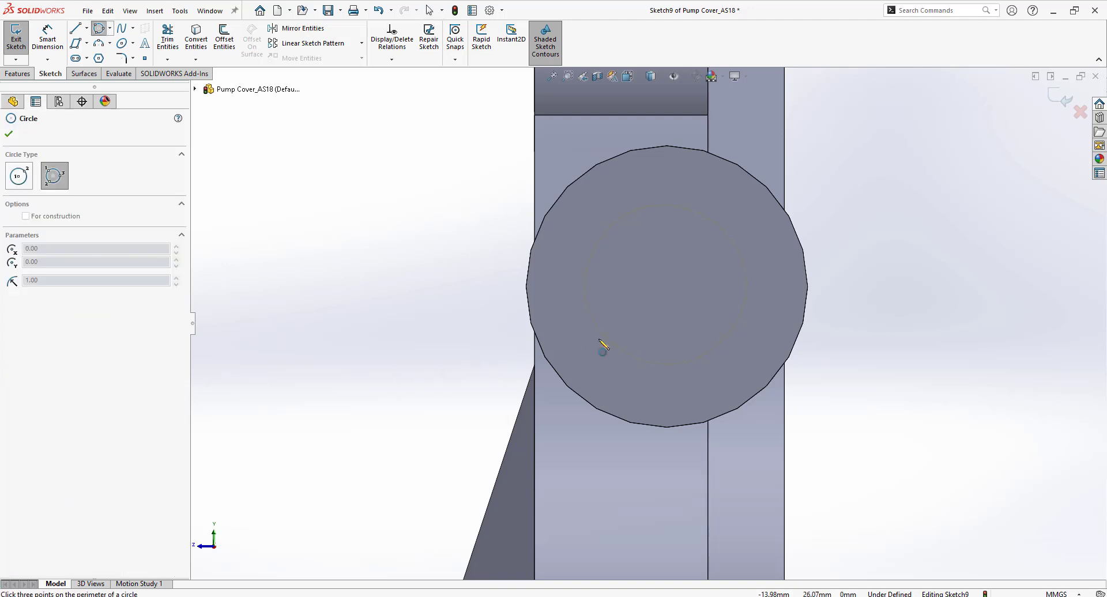
left_click(624, 352)
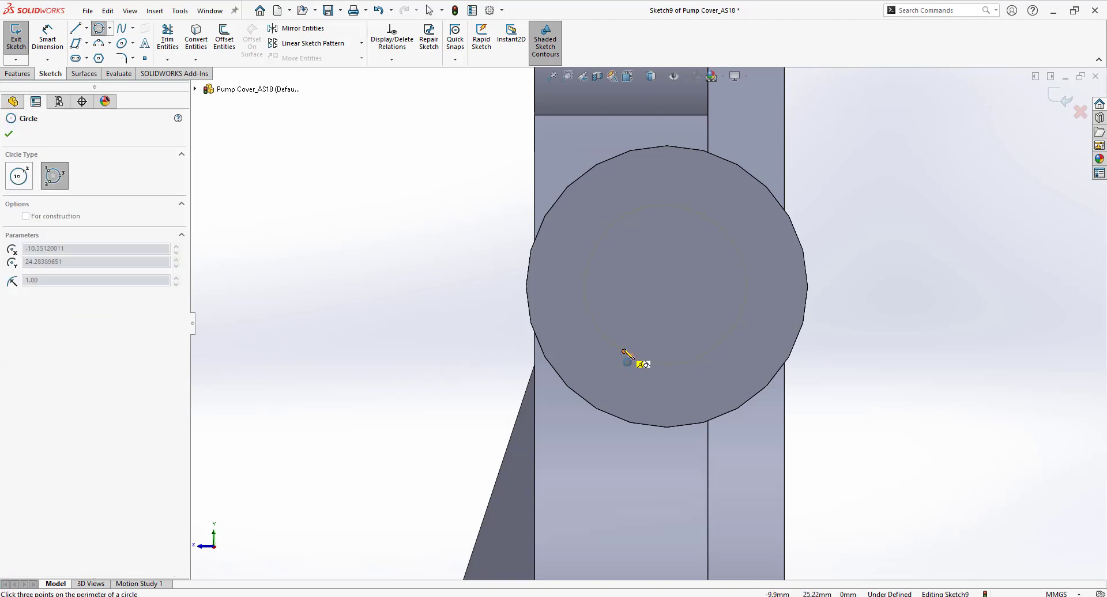
left_click(663, 220)
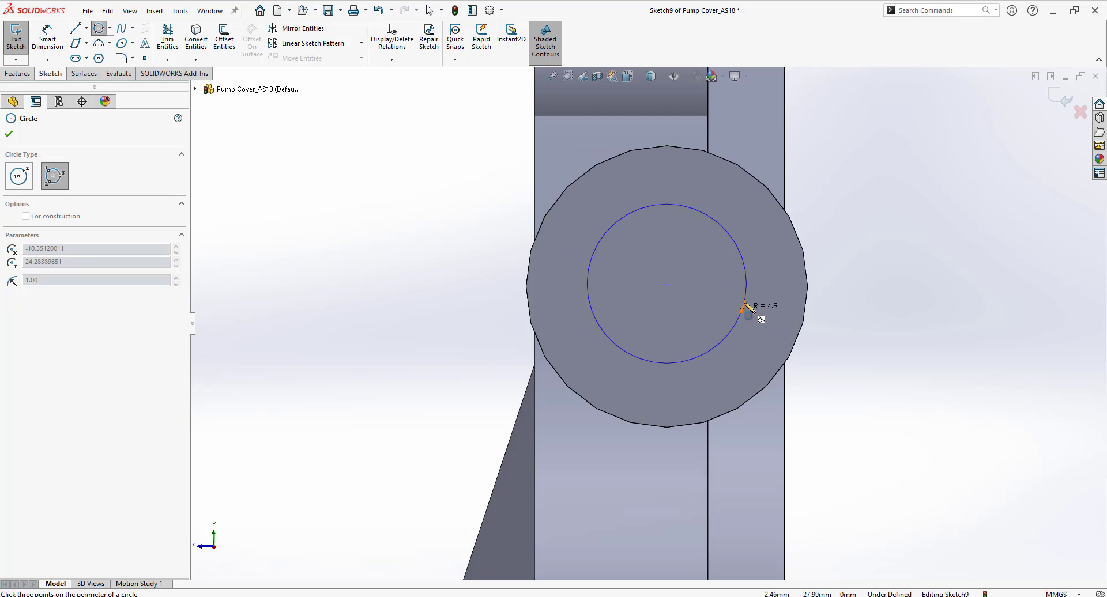
left_click(753, 298)
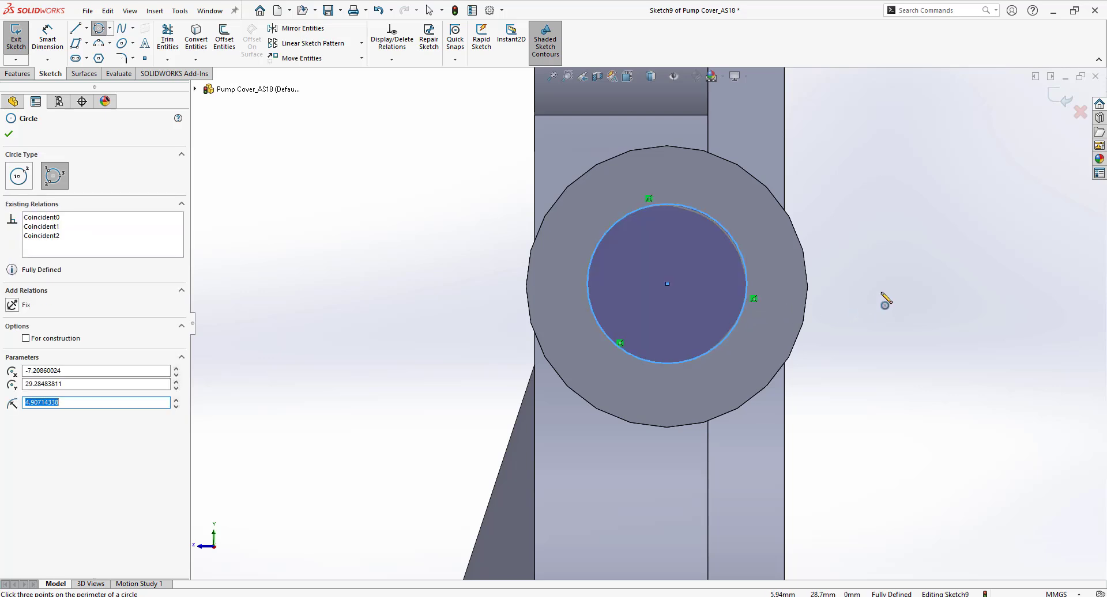
key("Escape")
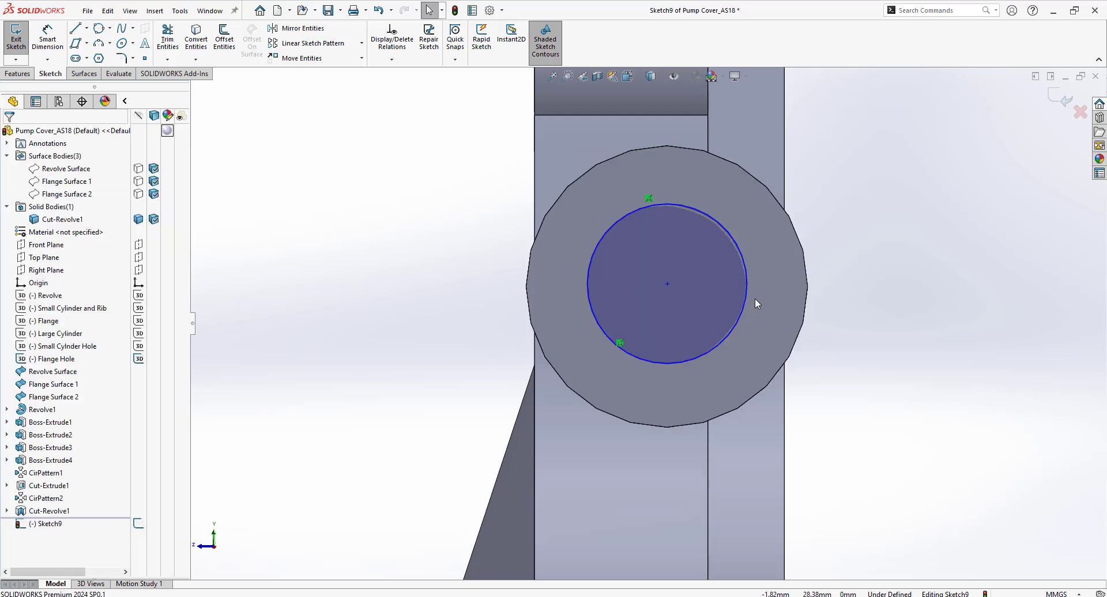
Step: Free the circle from its coincident relations to the imported outline and place its center on the center of the flange face
left_click(668, 283)
left_click_drag(700, 344, 669, 287)
left_click(911, 309)
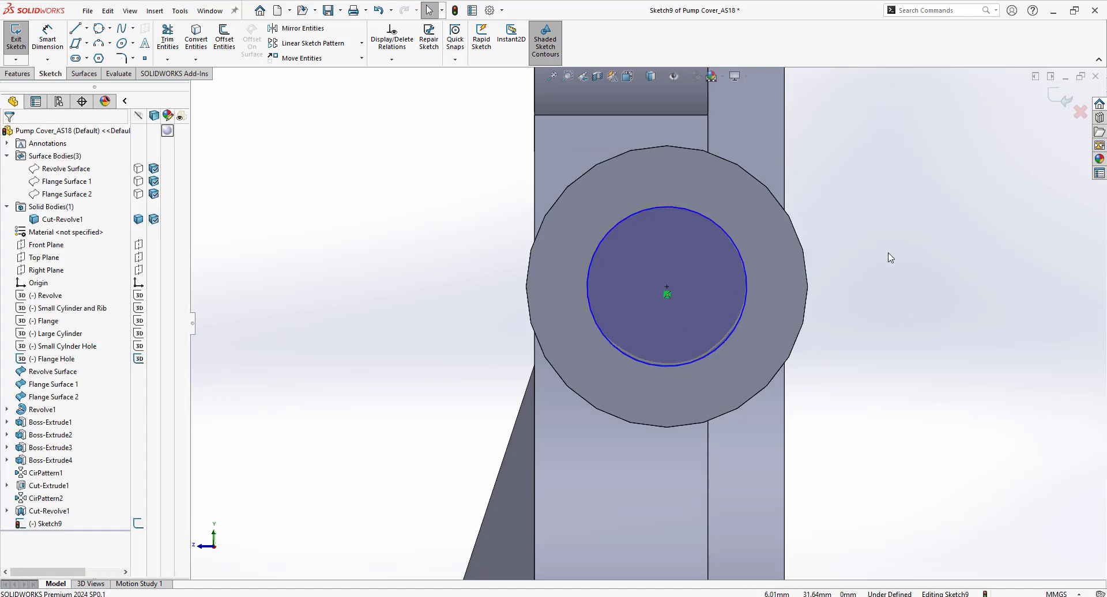
Step: Cut-extrude the circle on the side tube's flange as a blind 65 mm hole running into the cover's hollow interior
left_click(17, 74)
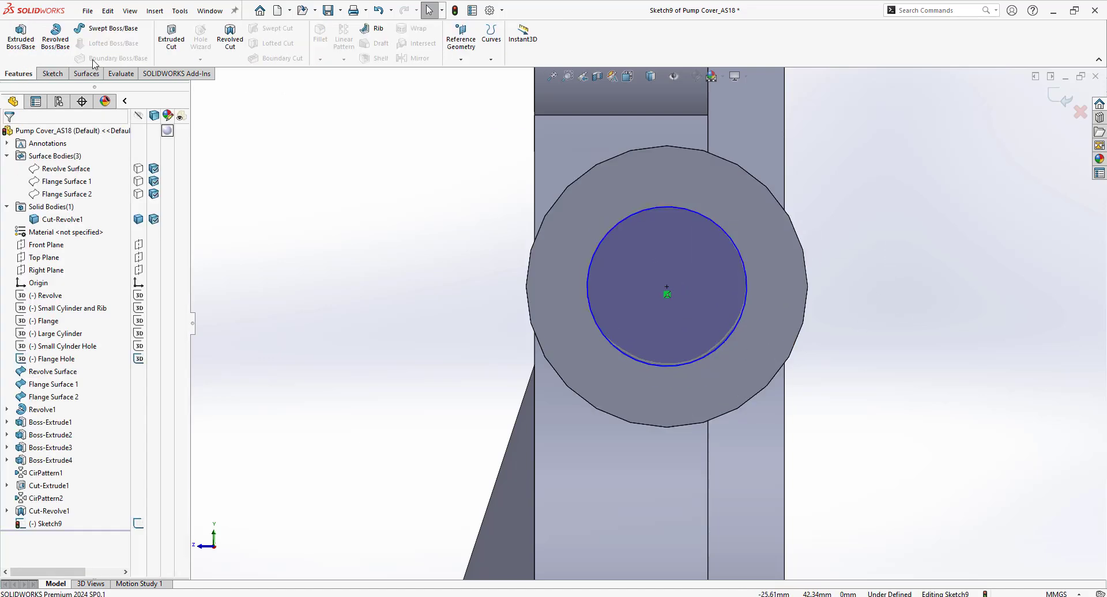
left_click(164, 39)
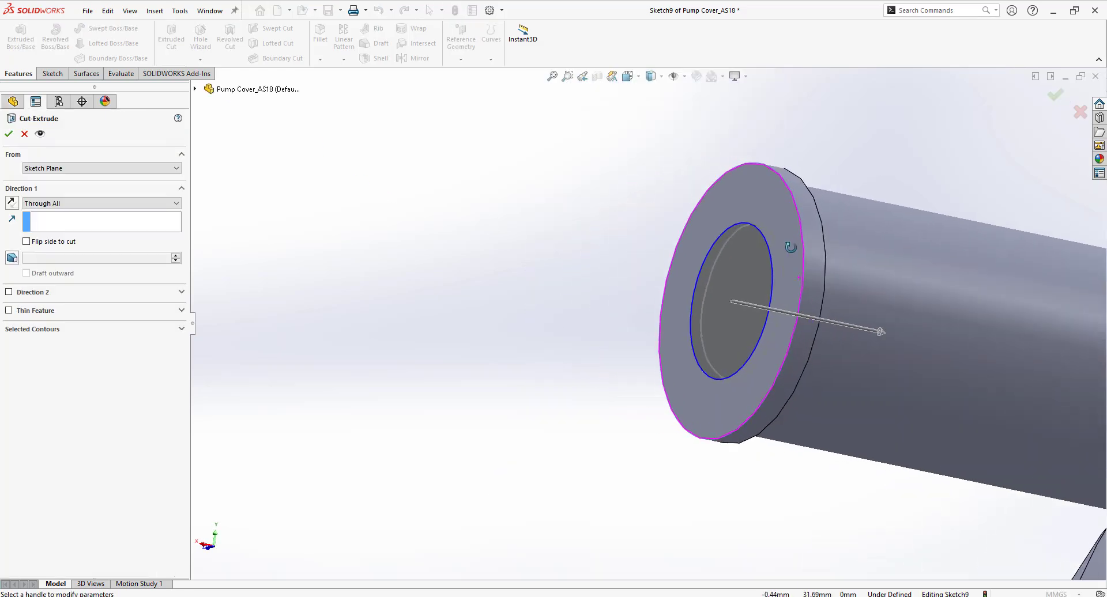
scroll(887, 386, "up", 3)
middle_click_drag(911, 388, 838, 327)
scroll(866, 386, "down", 3)
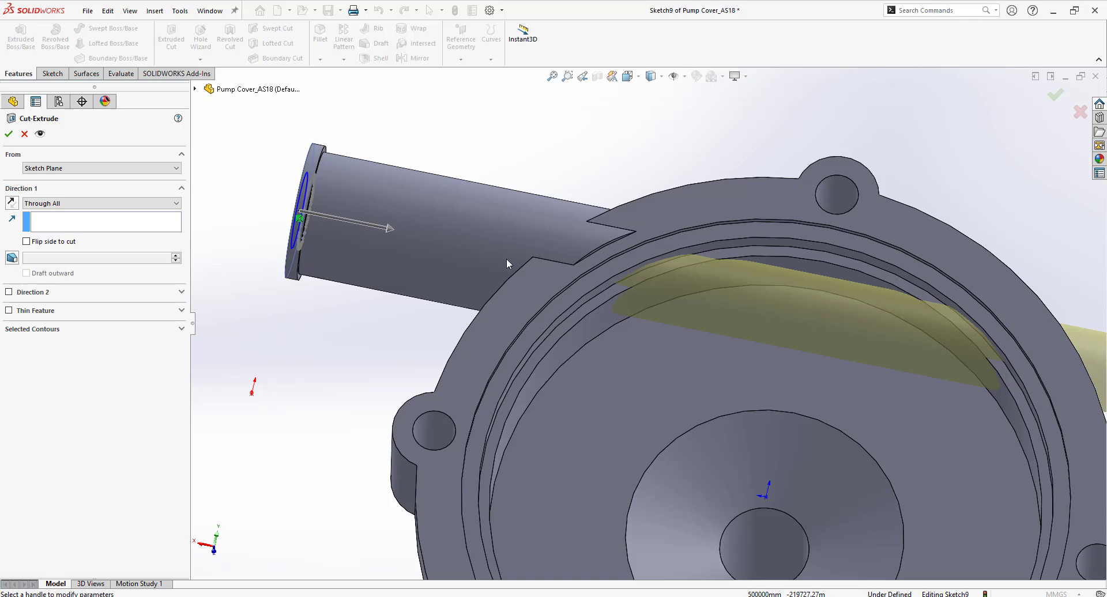
left_click(144, 203)
left_click(122, 213)
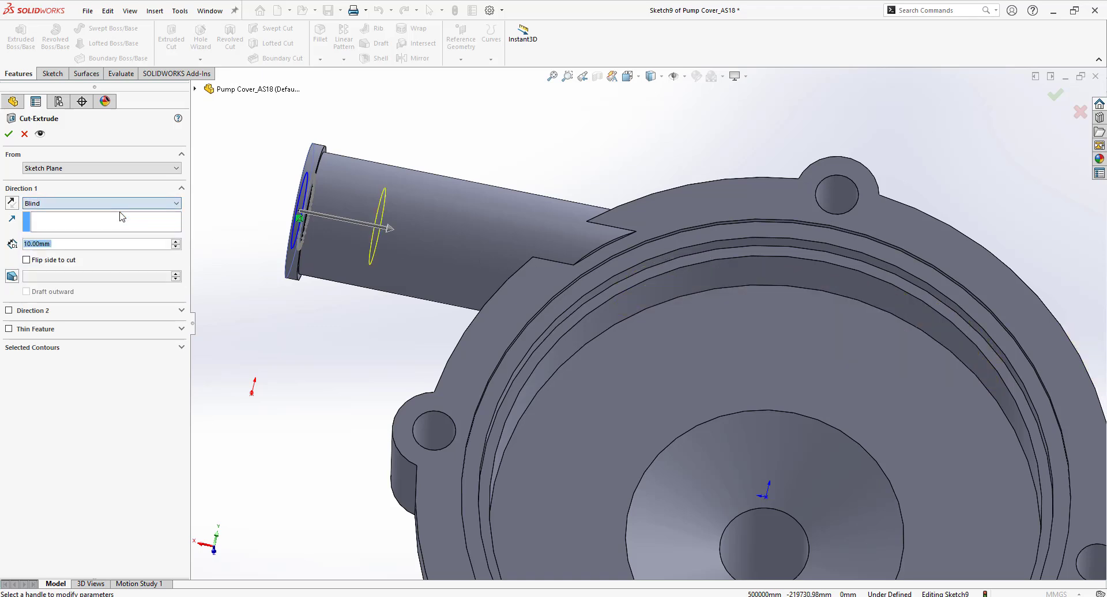
left_click_drag(359, 217, 797, 350)
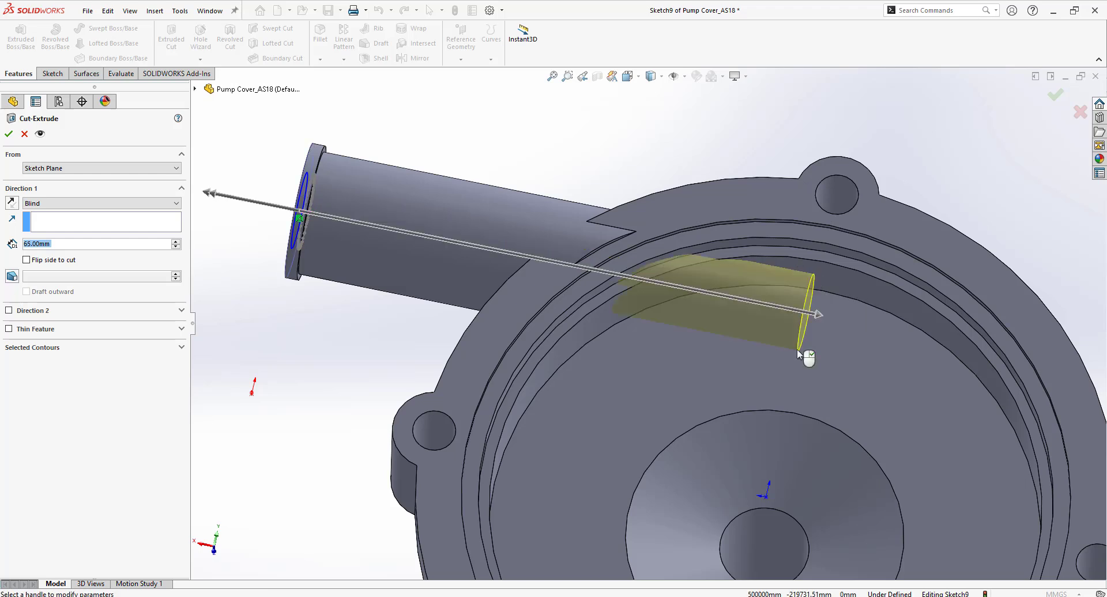
left_click(9, 134)
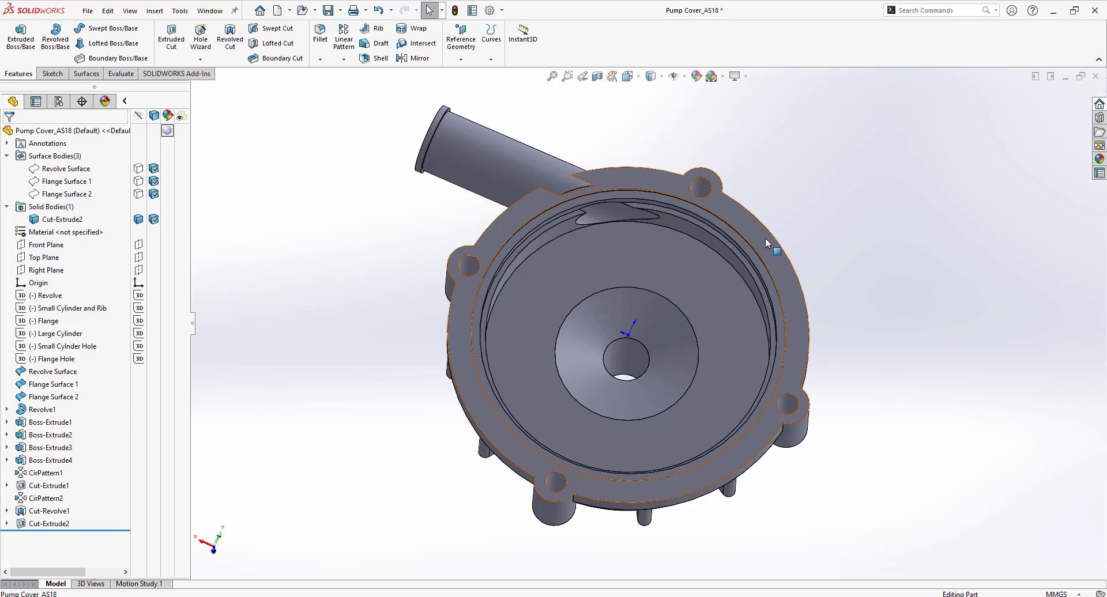
Step: Start a sketch on the cover's flat rim face and offset its outer arc edge outward by 2 mm
left_click(764, 238)
right_click(765, 237)
left_click(791, 226)
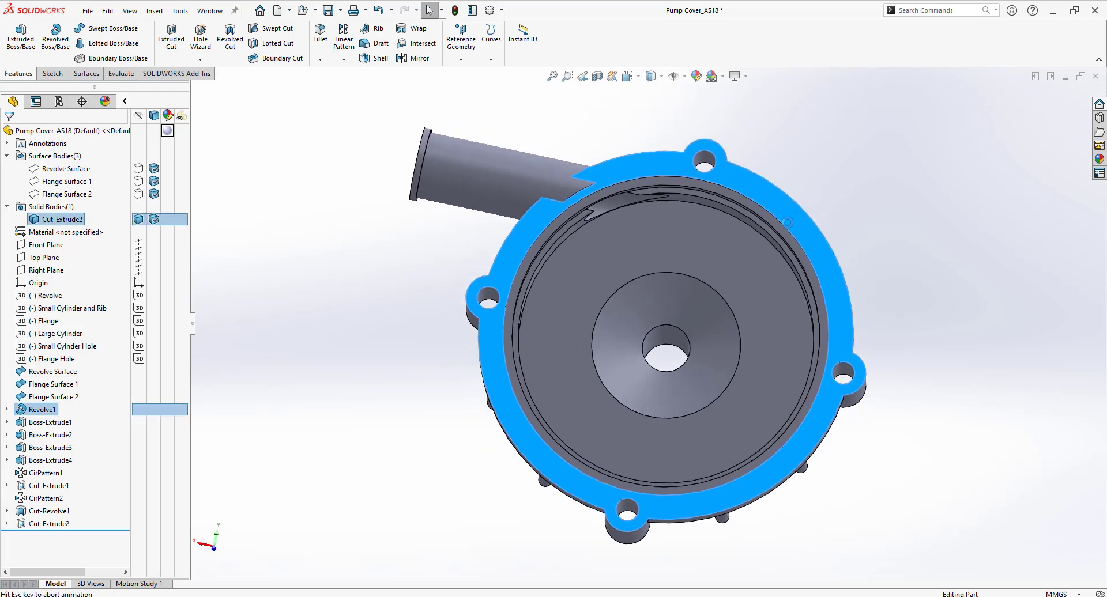
left_click(425, 286)
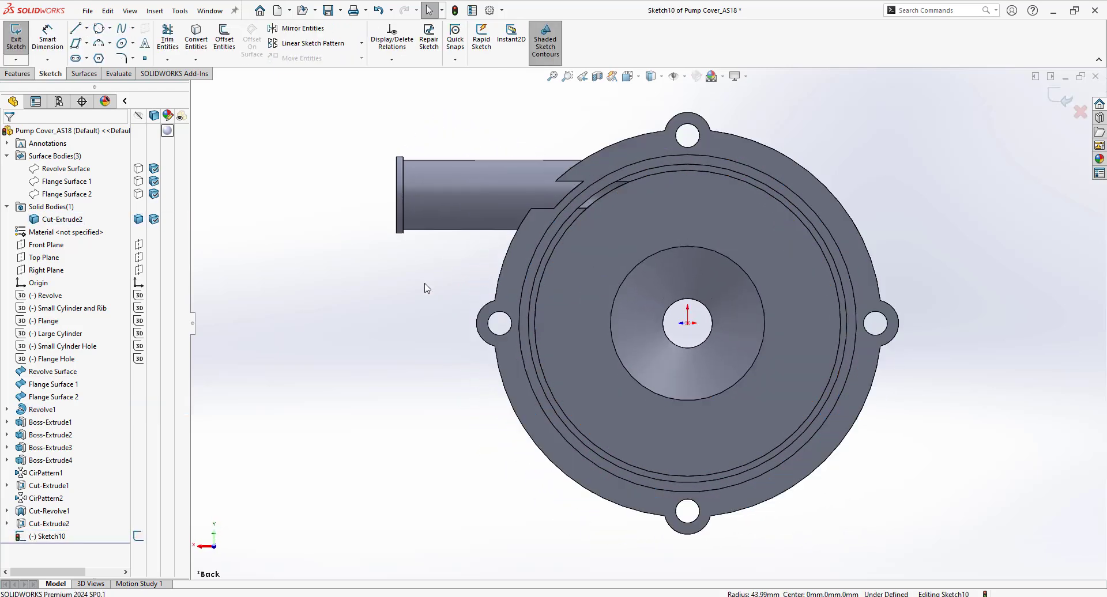
left_click(505, 270)
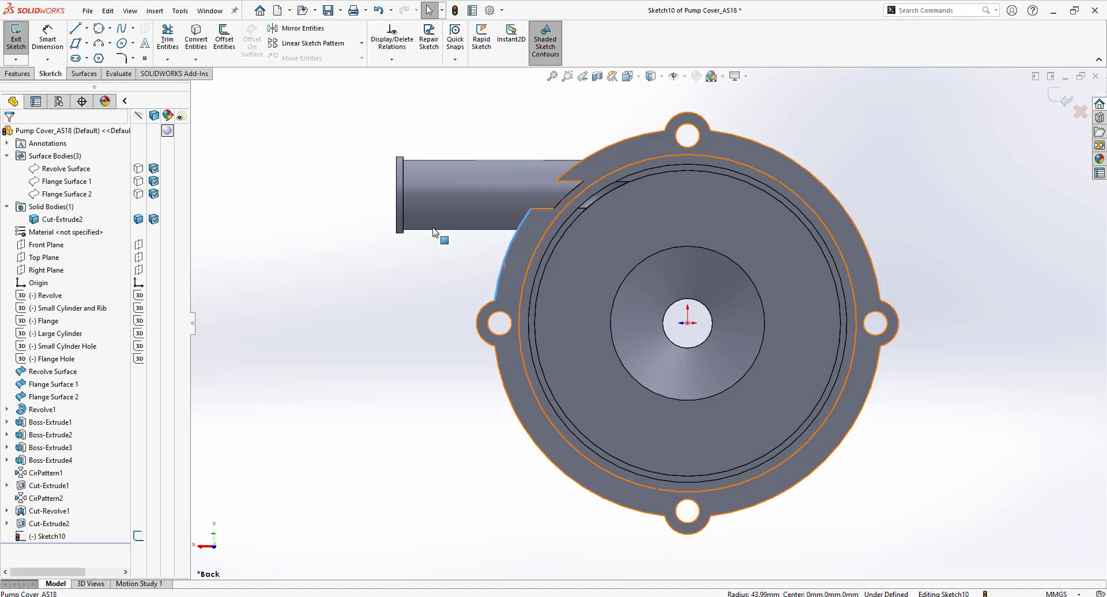
left_click(225, 38)
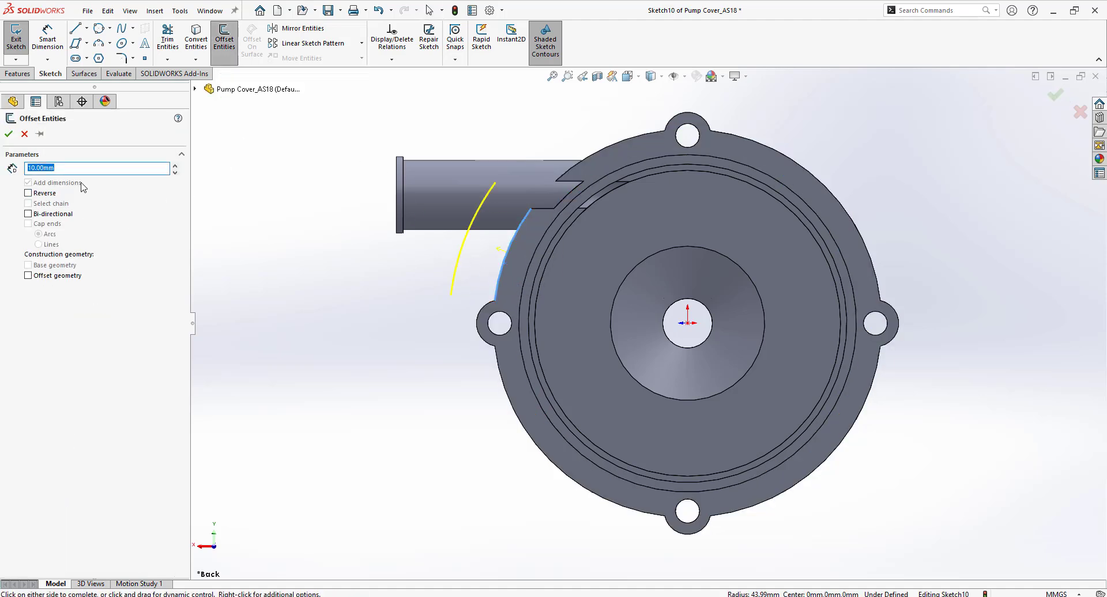
type("2")
left_click(9, 135)
Step: Extend the offset arc around the rim and join its two endpoints to close it into a full circle
left_click(523, 203)
left_click(825, 186)
left_click(856, 437)
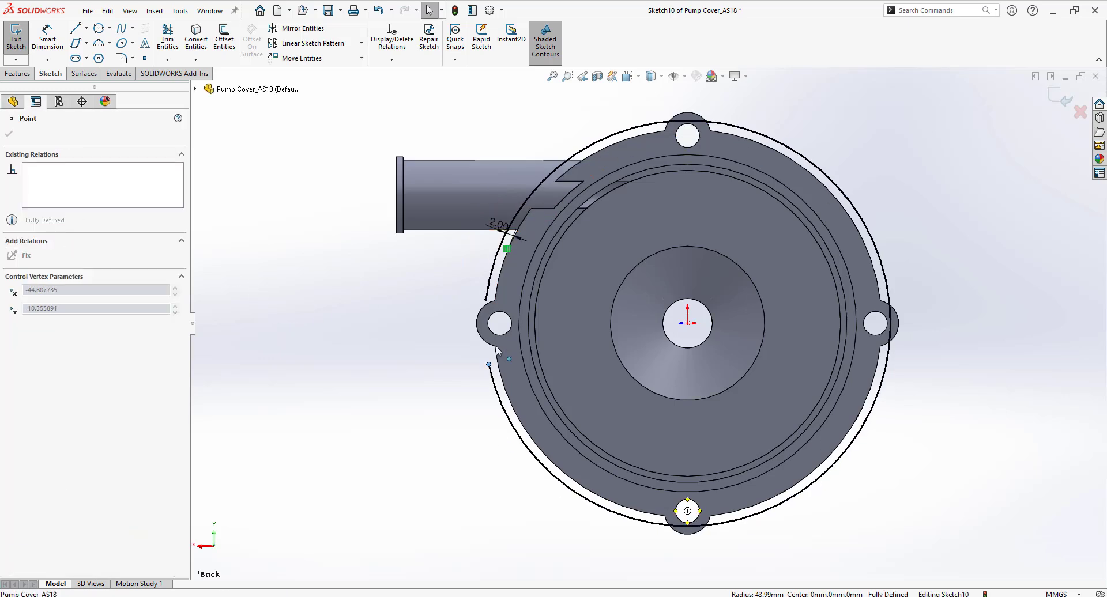
left_click(486, 299)
Step: Cut-extrude the closed circle Through All in the reversed direction, away from the cover, to trim tube material protruding past the rim face
middle_click_drag(812, 467, 681, 312)
left_click(17, 74)
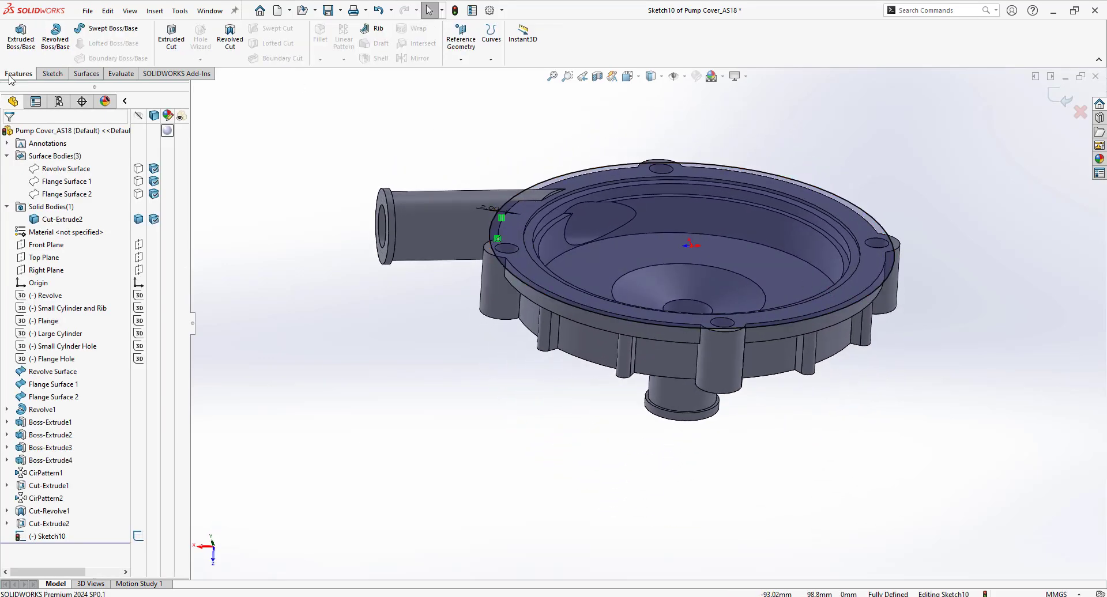
left_click(171, 38)
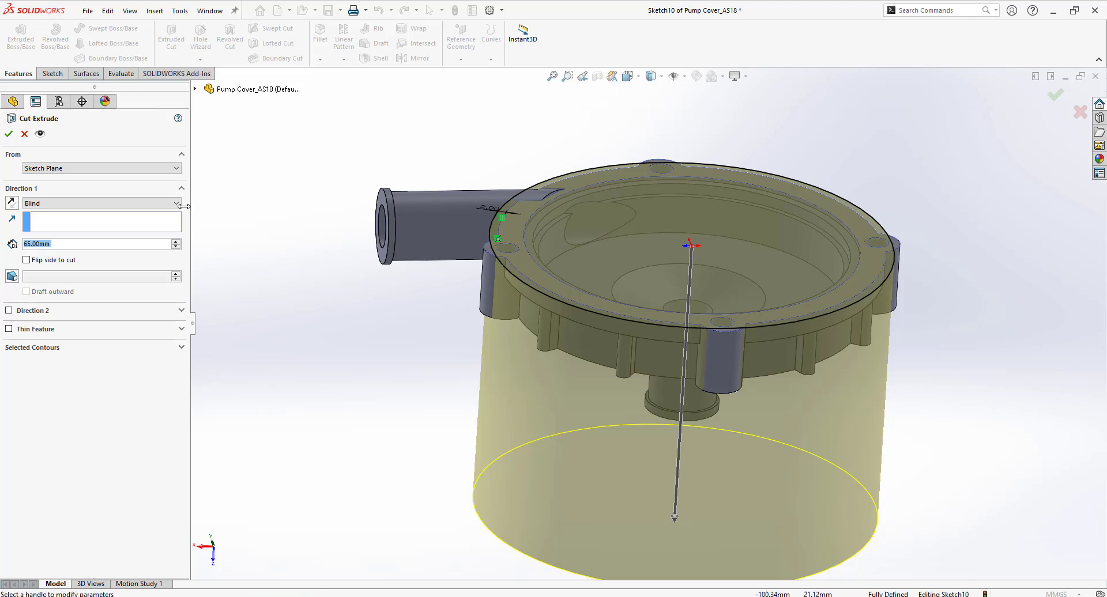
left_click(79, 204)
left_click(75, 222)
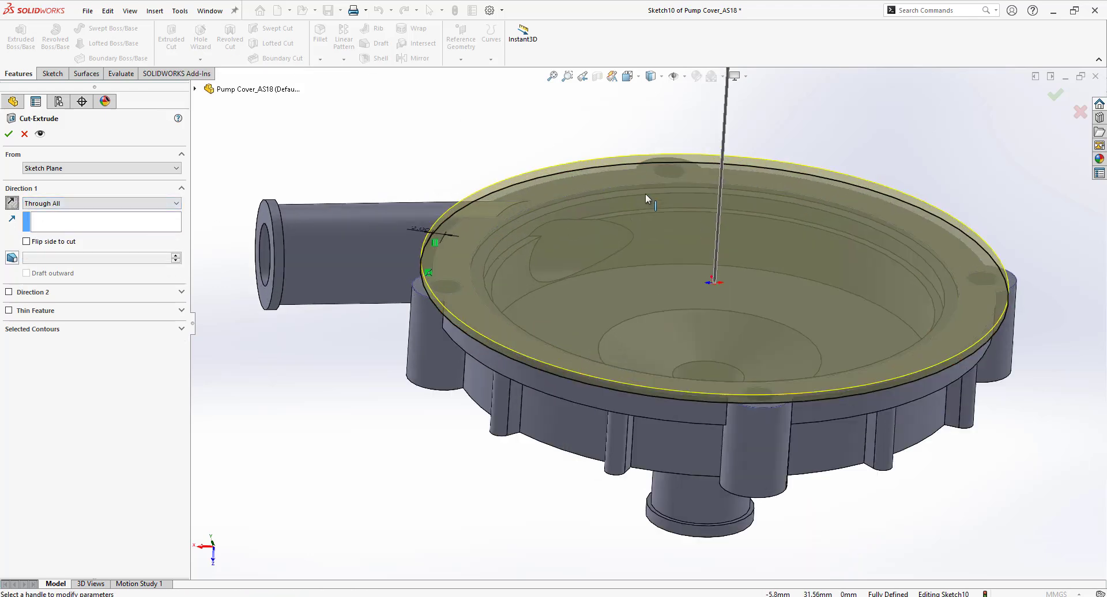
left_click(8, 134)
scroll(527, 272, "down", 5)
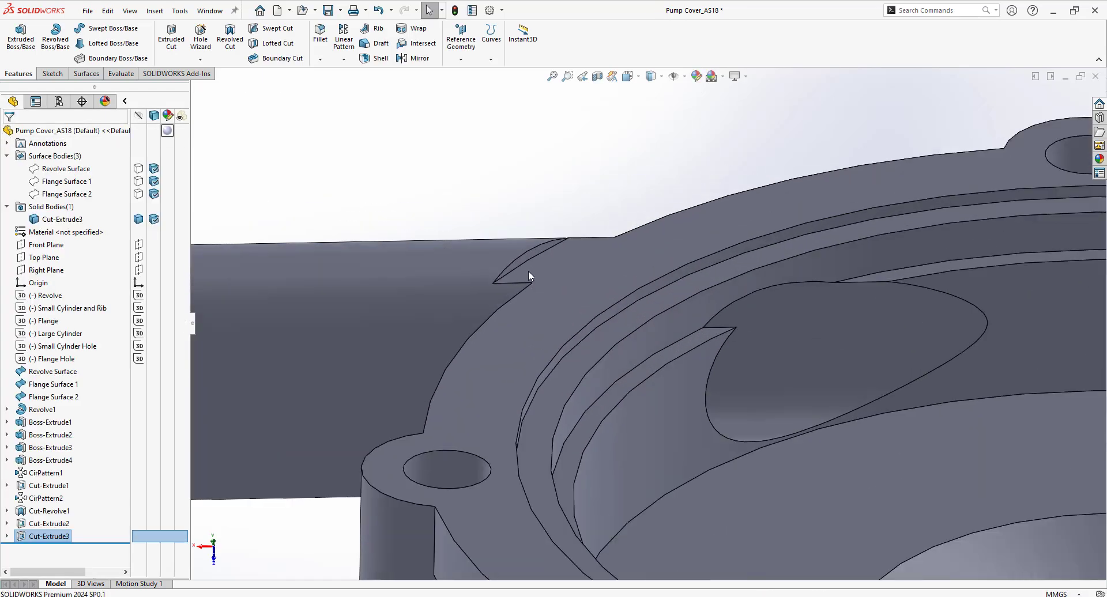
scroll(583, 312, "up", 2)
key("f")
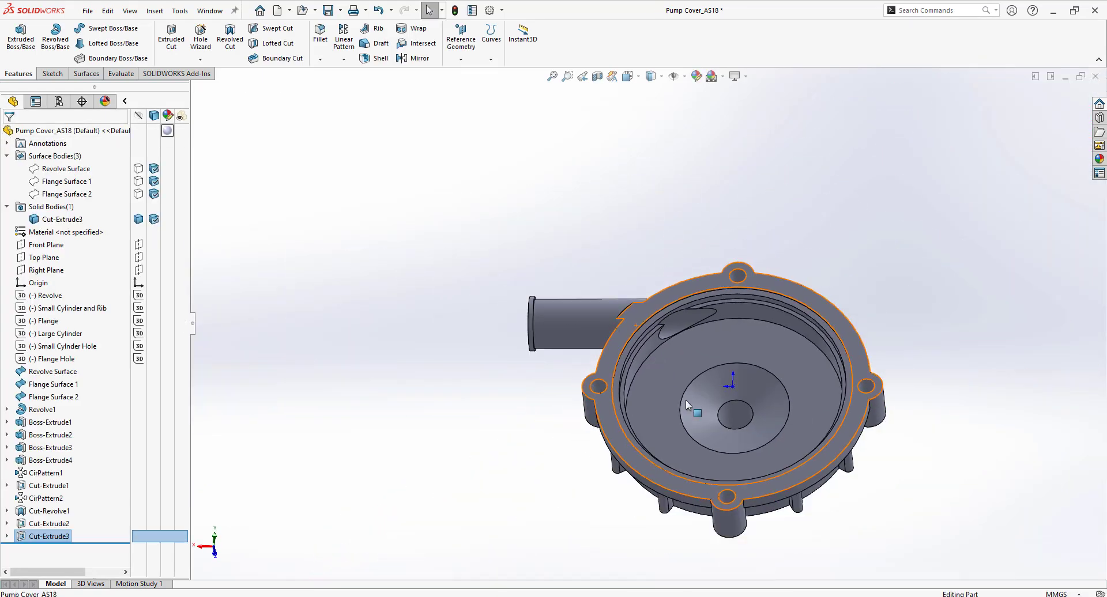
key("ctrl+7")
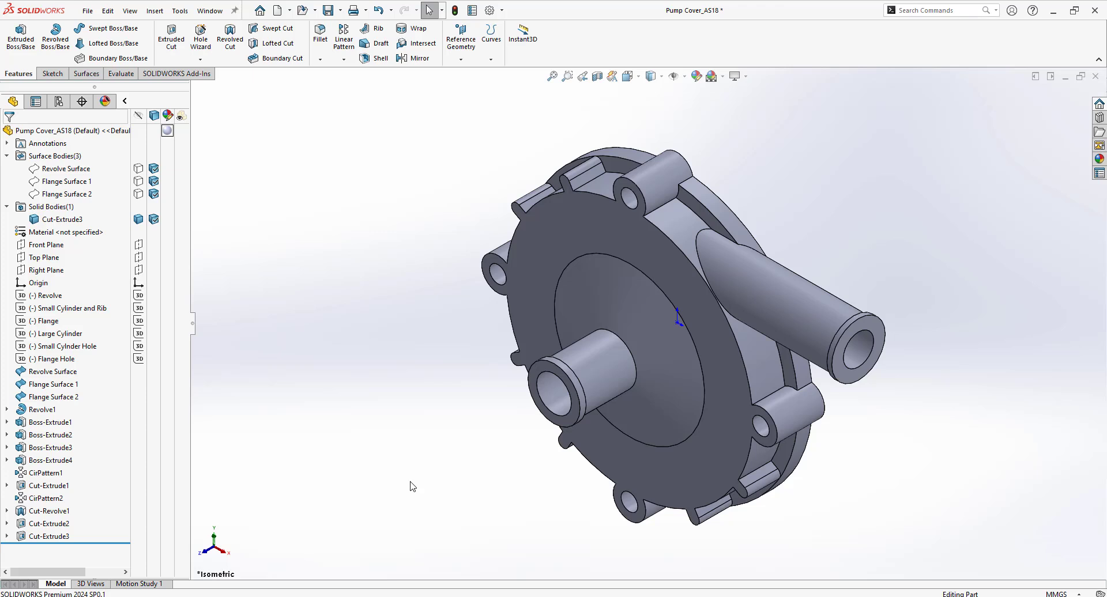